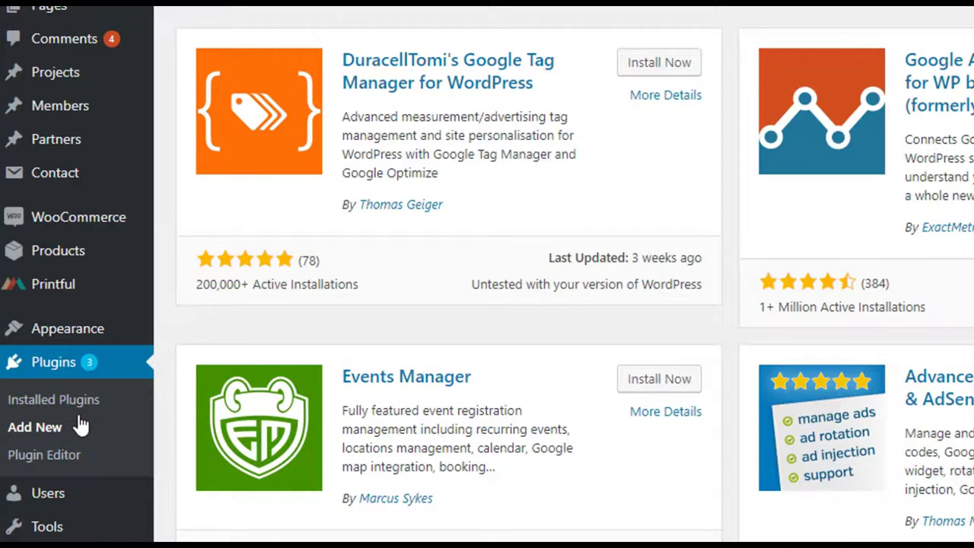
Install and activate DuracellTomi's Google Tag Manager for WordPress plugin, then open its Settings
{"action": "left_click", "coordinate": [651, 75]}
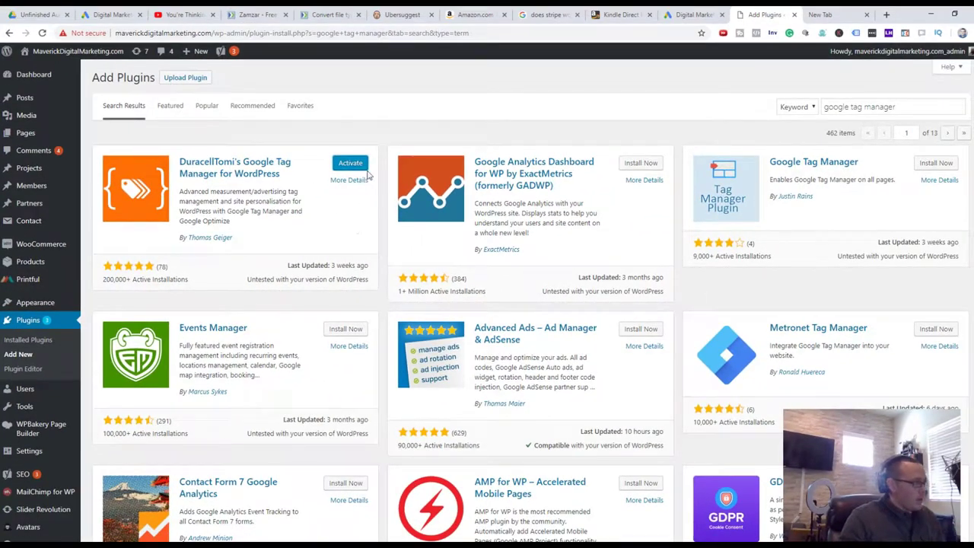
{"action": "left_click", "coordinate": [362, 166]}
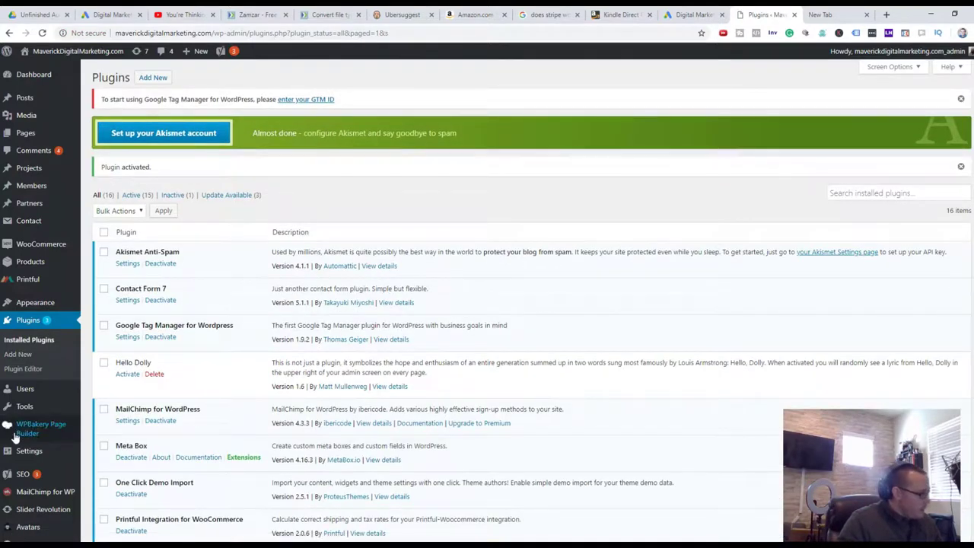
{"action": "scroll", "coordinate": [145, 305], "scroll_direction": "down", "scroll_amount": 2}
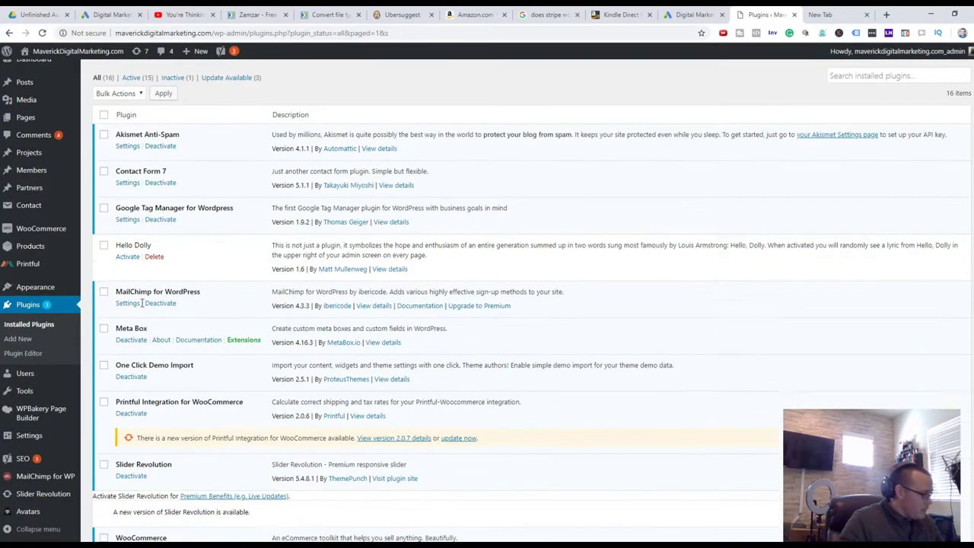
{"action": "scroll", "coordinate": [170, 309], "scroll_direction": "up", "scroll_amount": 2}
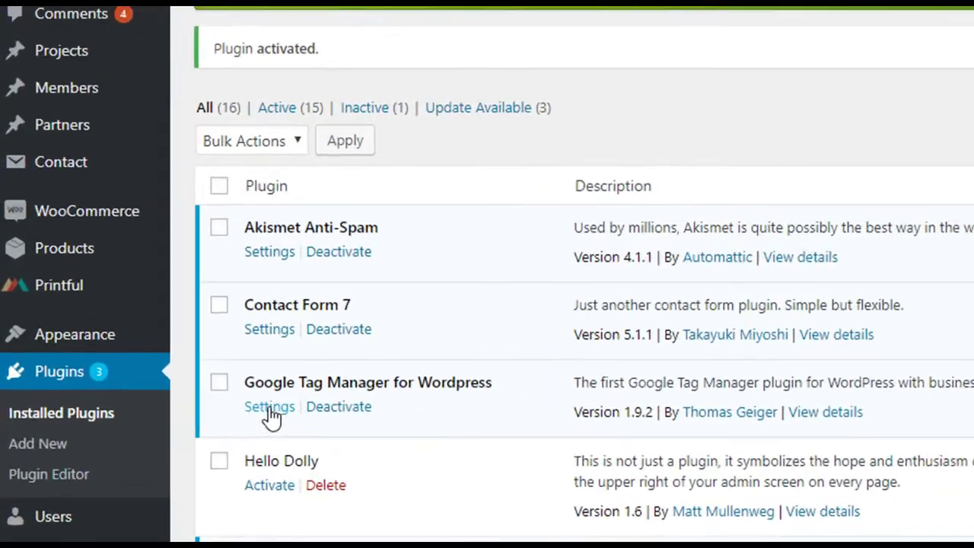
{"action": "left_click", "coordinate": [128, 338]}
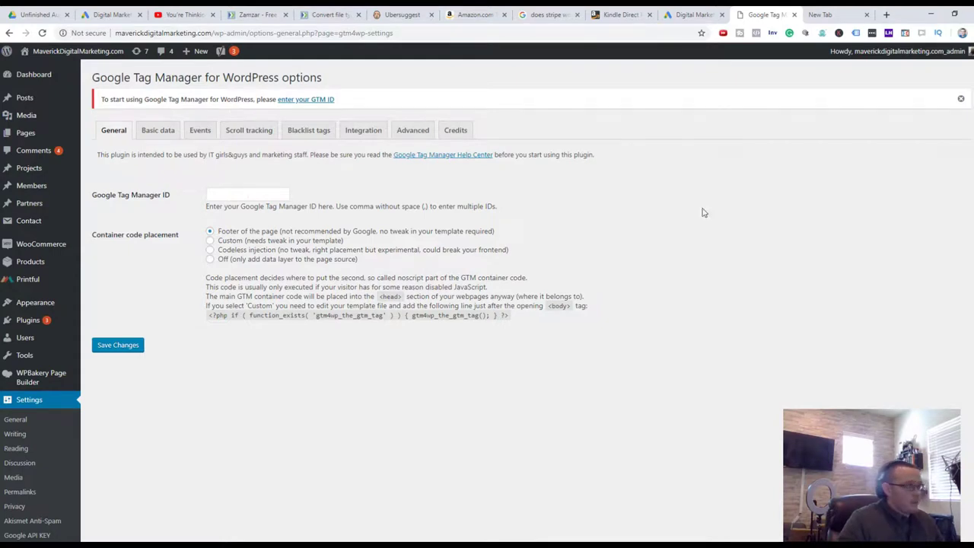
Load Tag Manager in a new tab, scan the account list, then return to the WordPress tab
{"action": "left_click", "coordinate": [807, 12]}
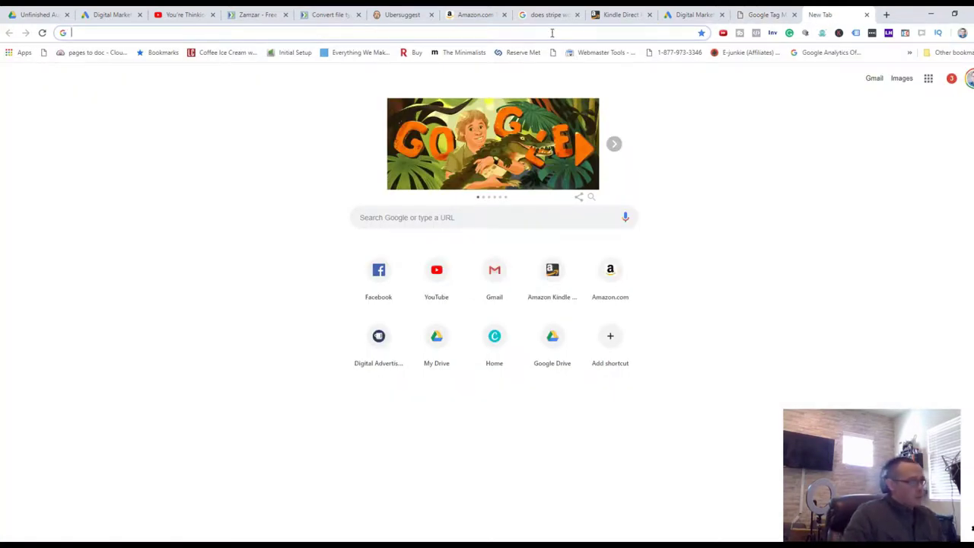
{"action": "type", "text": "google"}
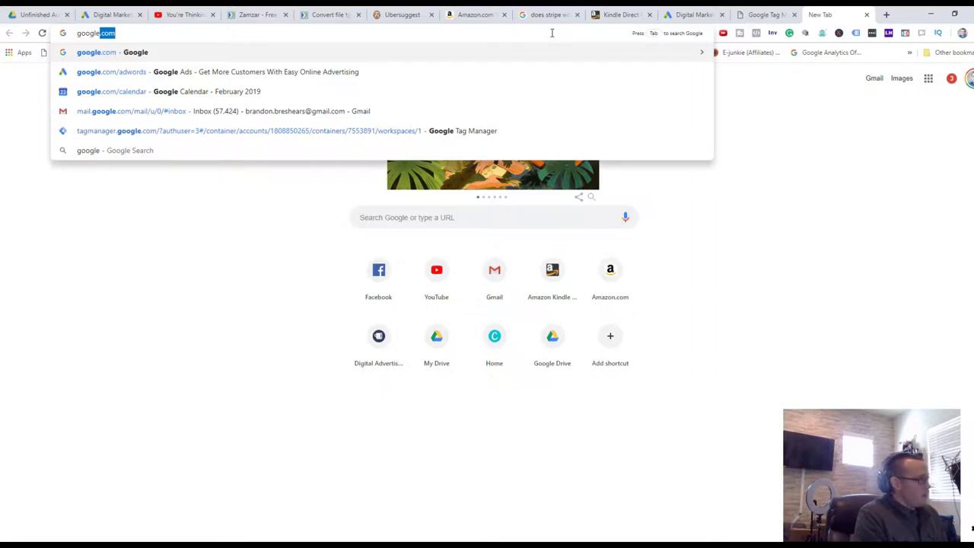
{"action": "key", "text": "ctrl+a"}
{"action": "type", "text": "tag"}
{"action": "key", "text": "Return"}
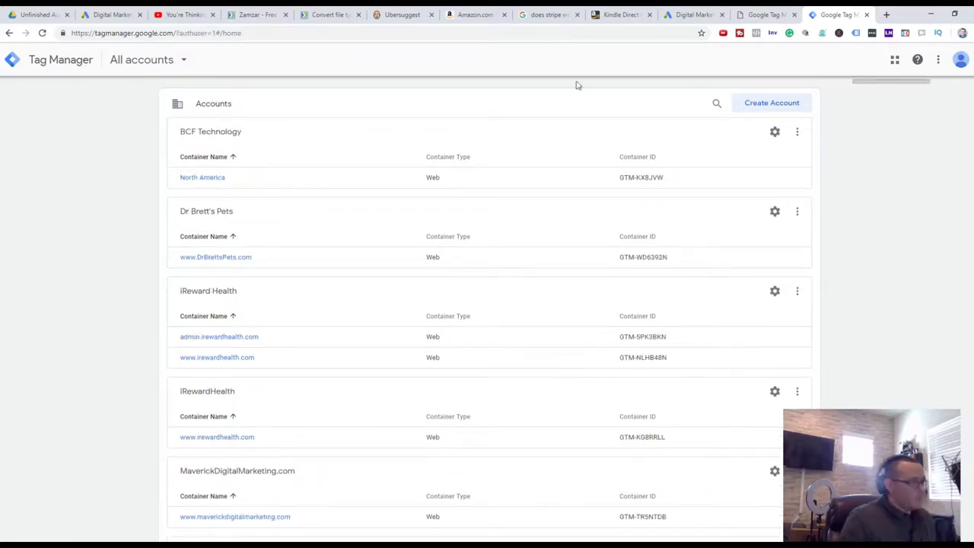
{"action": "scroll", "coordinate": [554, 270], "scroll_direction": "down", "scroll_amount": 3}
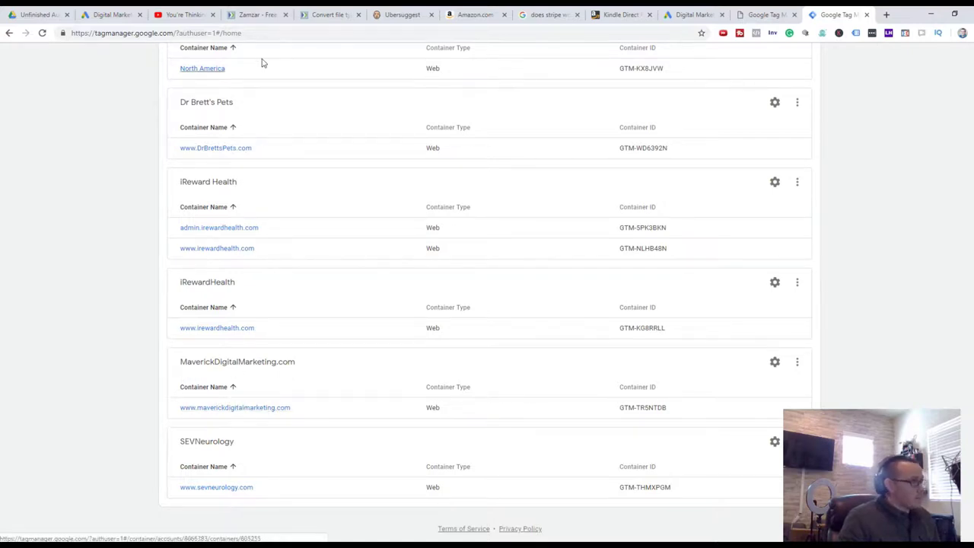
{"action": "left_click", "coordinate": [792, 12]}
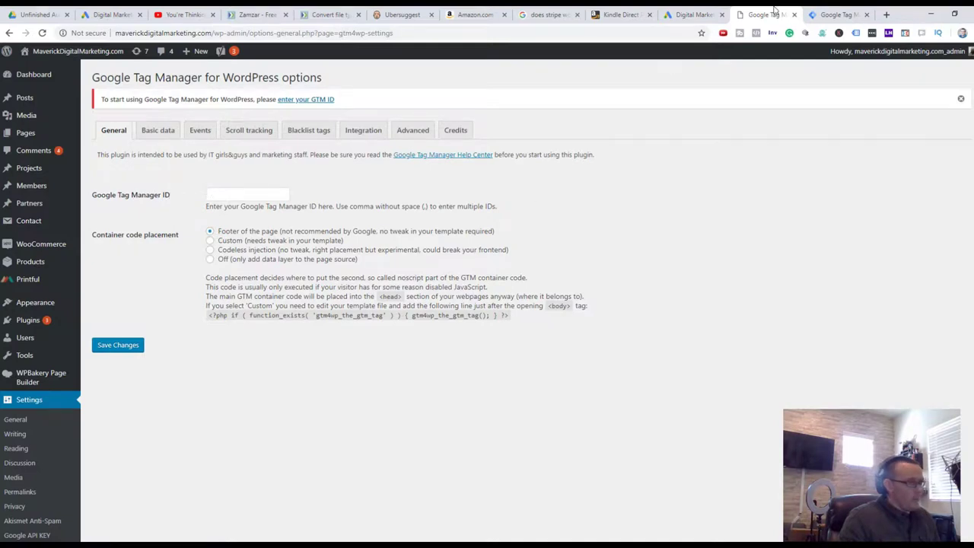
{"action": "left_click", "coordinate": [247, 195]}
{"action": "type", "text": "GTM-TR5NTDB"}
{"action": "left_click", "coordinate": [118, 345]}
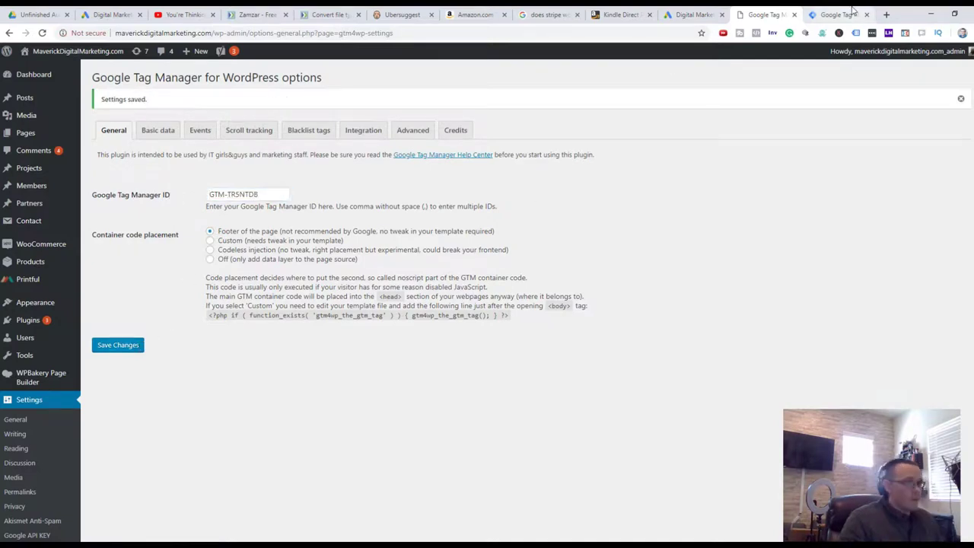
{"action": "left_click", "coordinate": [845, 14]}
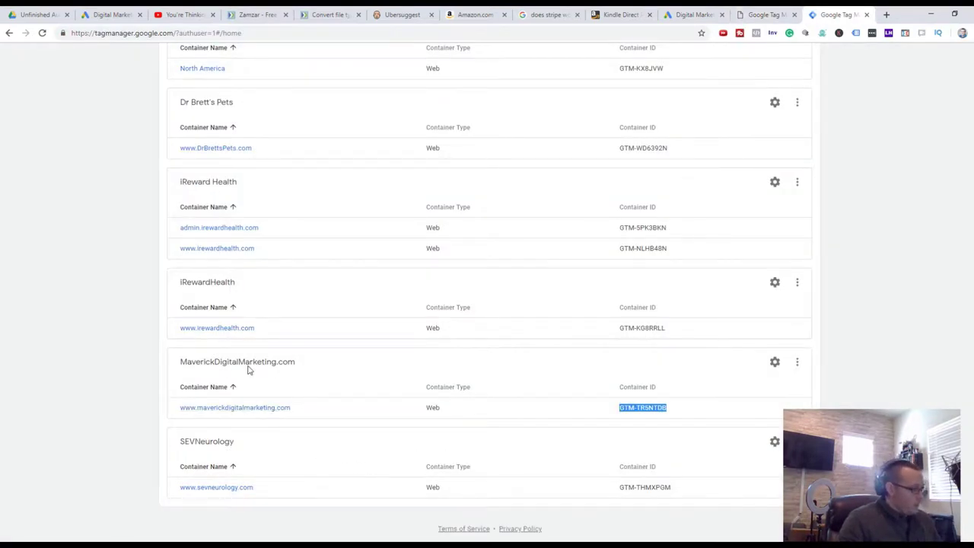
{"action": "left_click", "coordinate": [257, 409]}
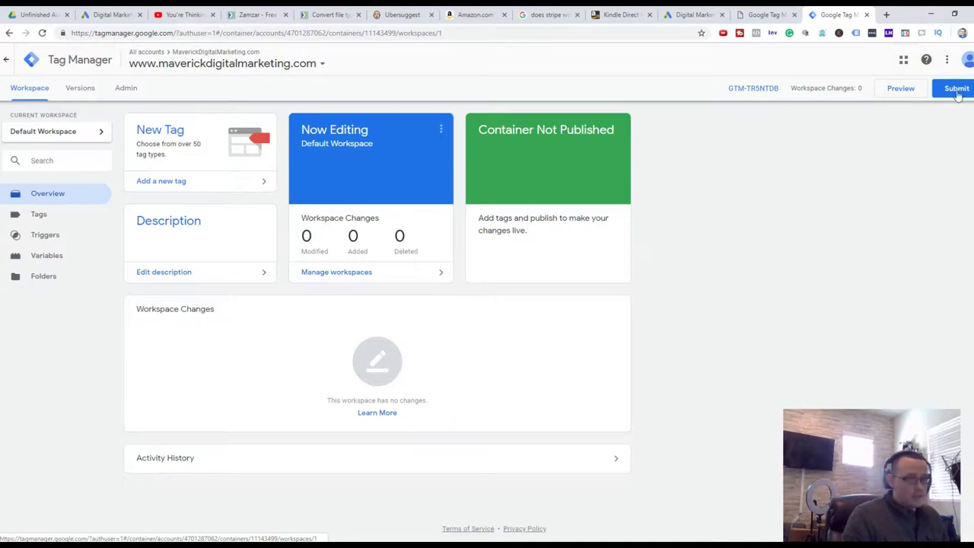
Go to google.com/analytics in a new tab and switch to the other Google account
{"action": "left_click", "coordinate": [887, 16]}
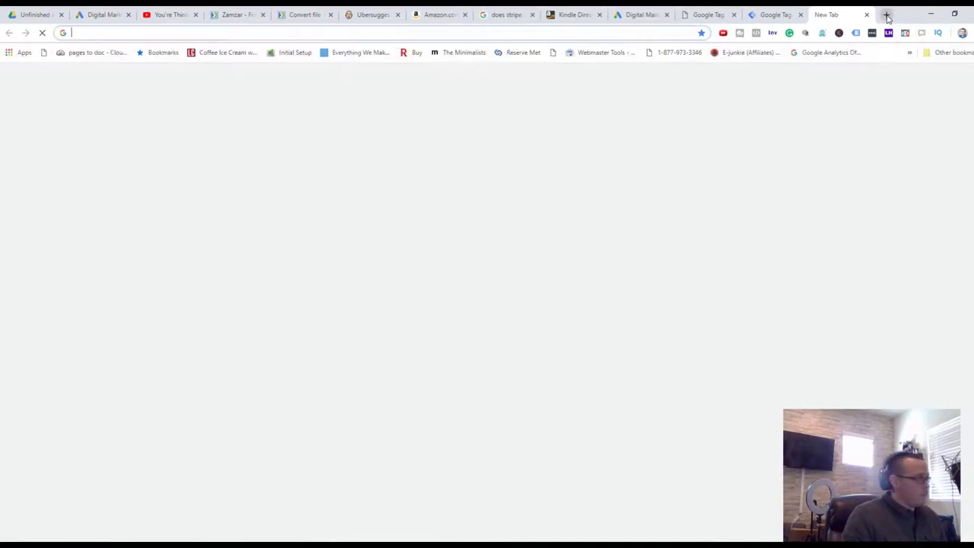
{"action": "type", "text": "google."}
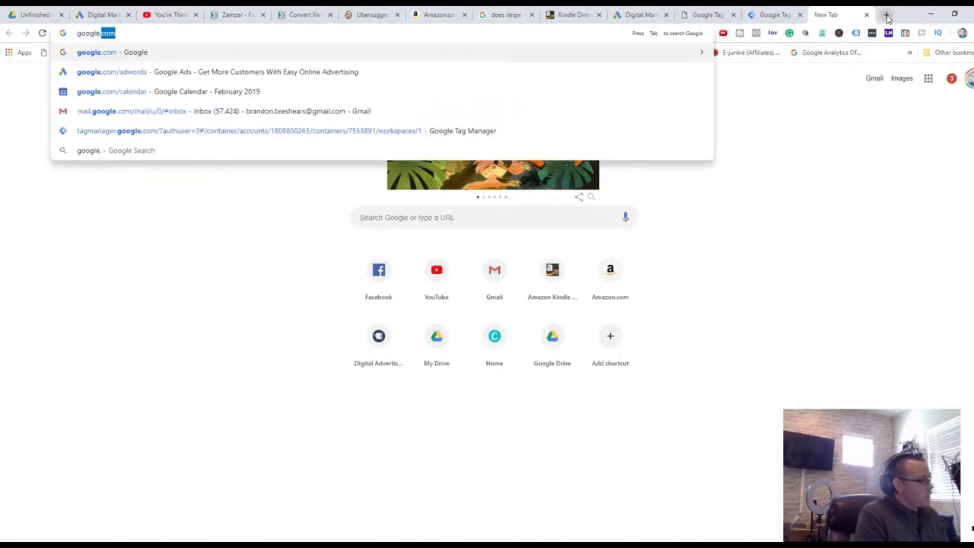
{"action": "type", "text": "com/ana"}
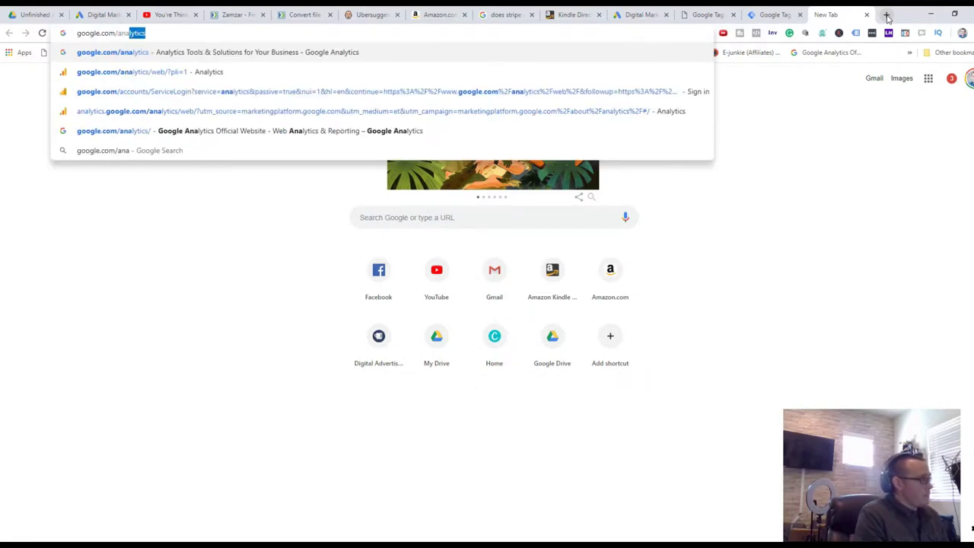
{"action": "key", "text": "Return"}
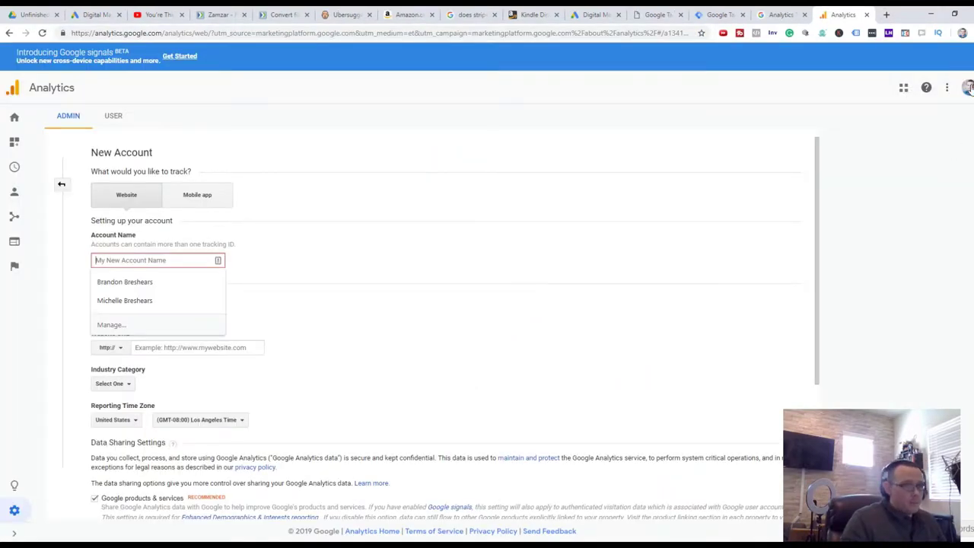
{"action": "left_click", "coordinate": [968, 88]}
{"action": "left_click", "coordinate": [905, 142]}
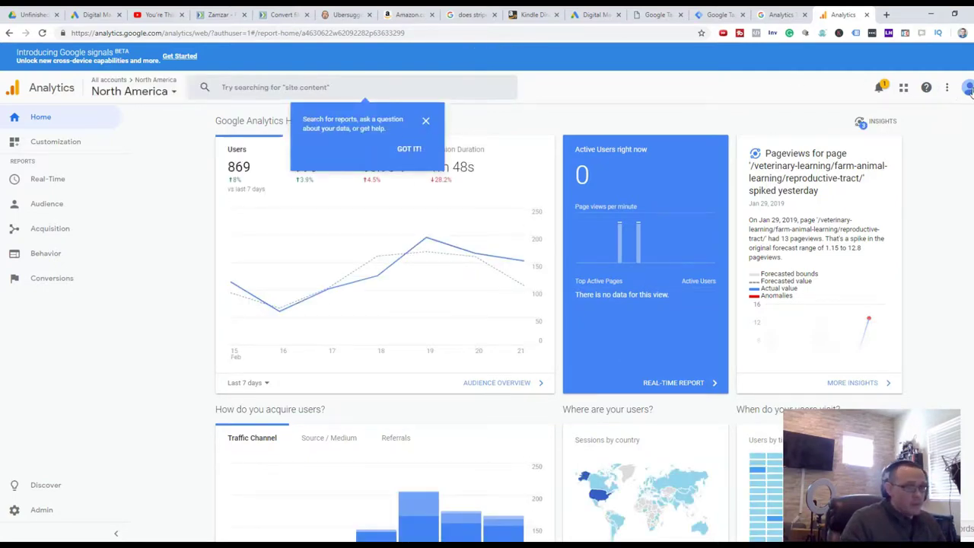
{"action": "left_click", "coordinate": [967, 90]}
{"action": "left_click", "coordinate": [775, 98]}
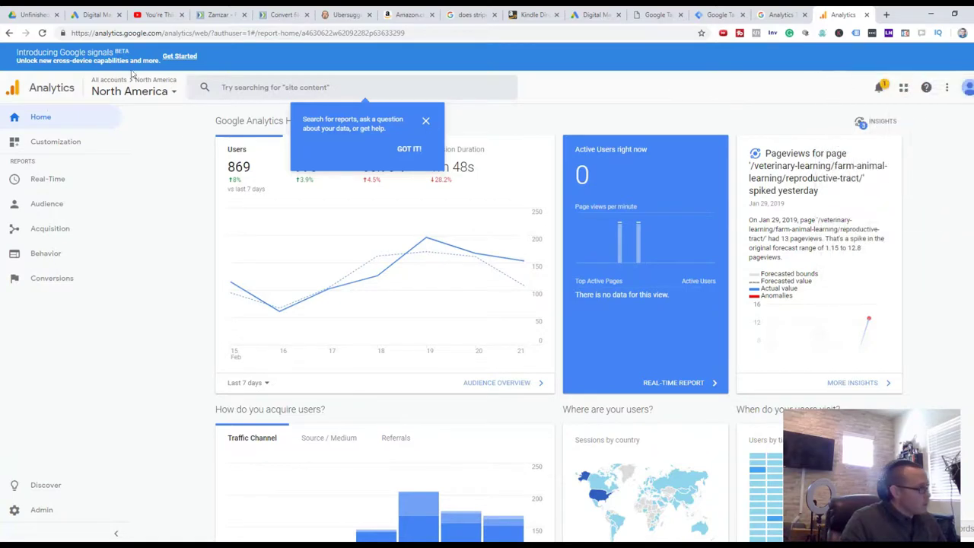
From Analytics Admin, start creating a new account
{"action": "left_click", "coordinate": [38, 509]}
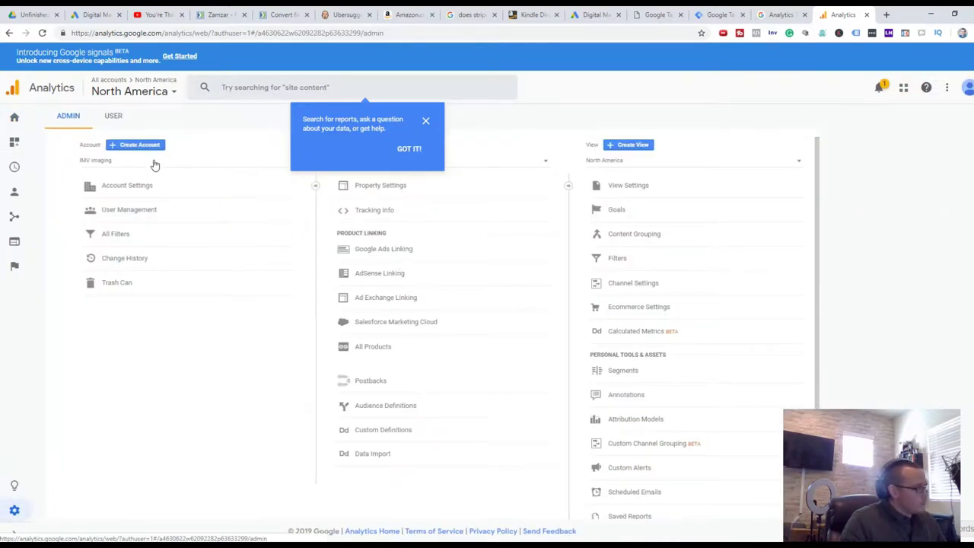
{"action": "left_click", "coordinate": [153, 145]}
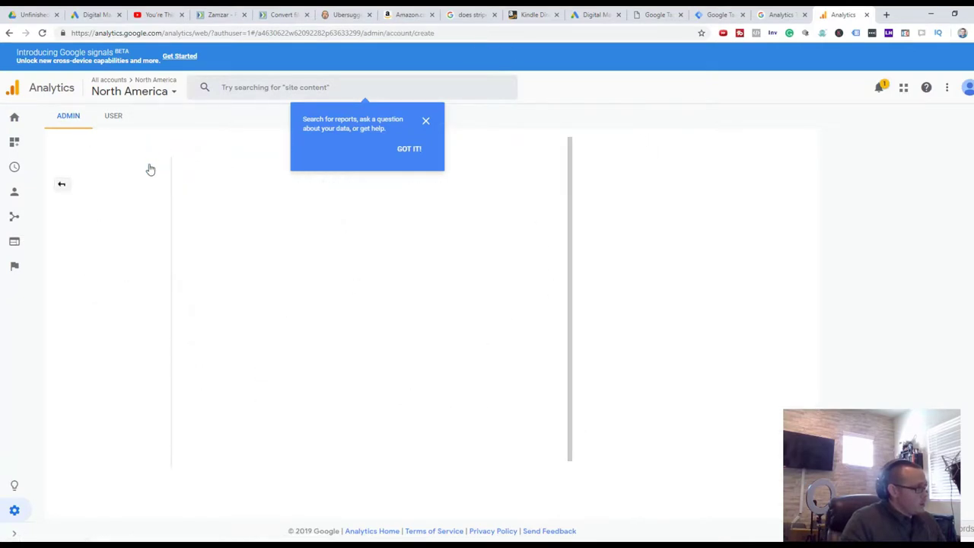
{"action": "left_click", "coordinate": [424, 122]}
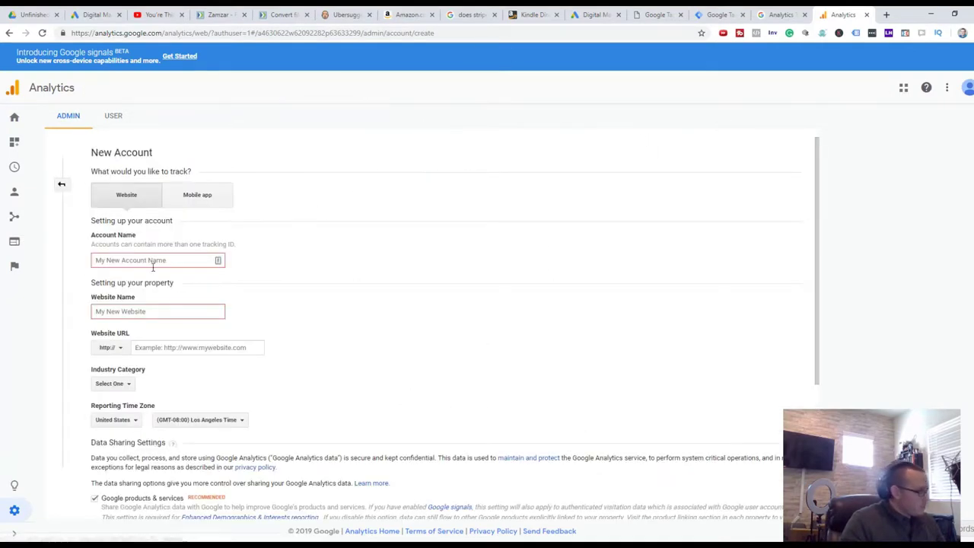
Enter 'Maverick Digital Marketing' as account and website name, and 'marerickdigitalmarketing.com' as the URL
{"action": "type", "text": "Maverick Digital Marketing"}
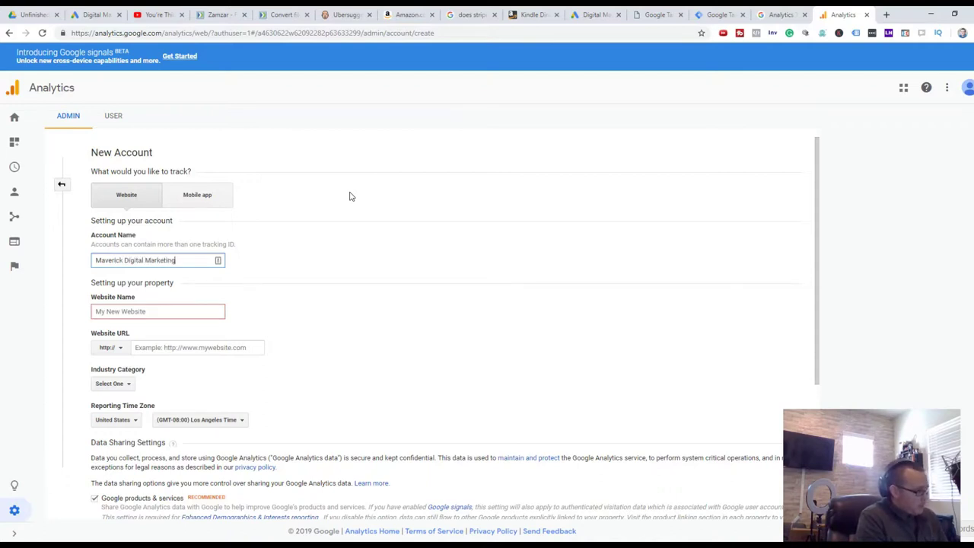
{"action": "key", "text": "Tab"}
{"action": "type", "text": "M"}
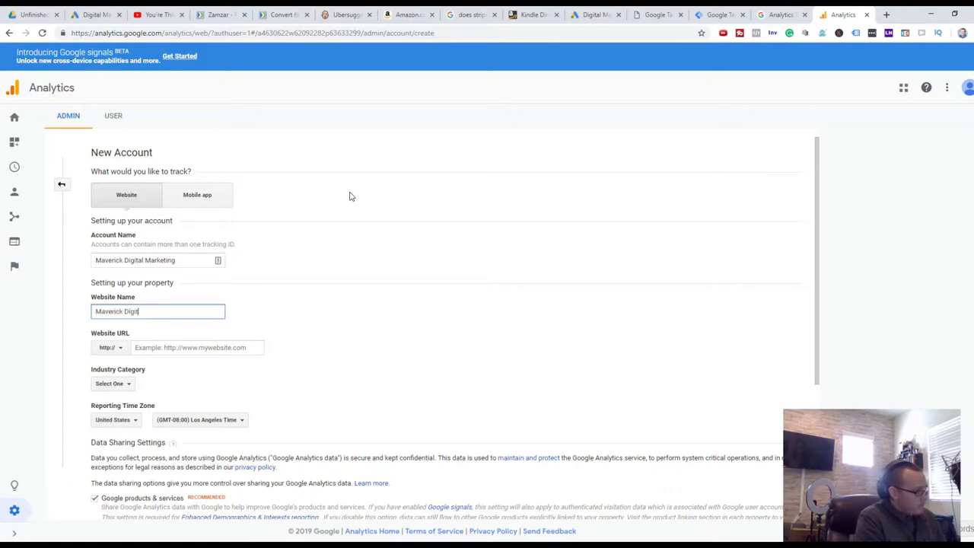
{"action": "key", "text": "Tab"}
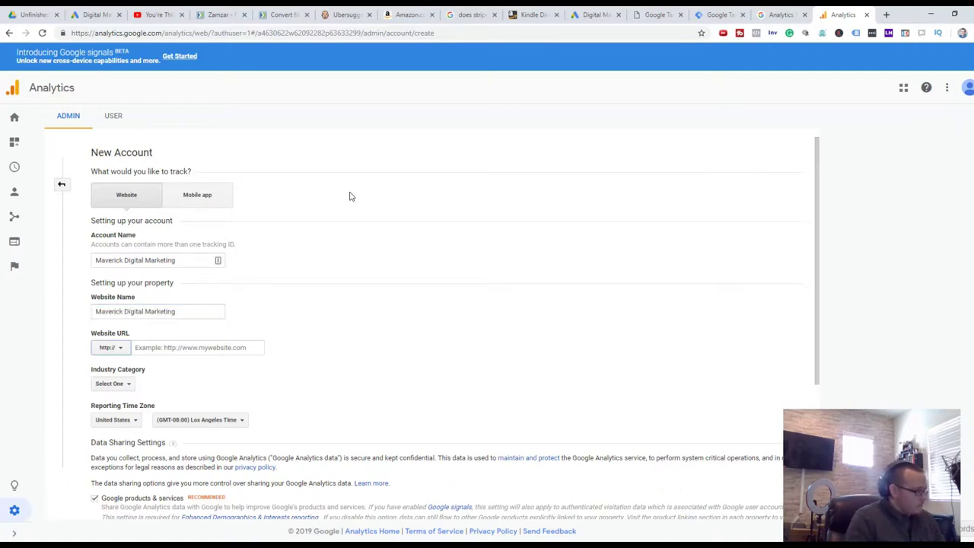
{"action": "type", "text": "mar"}
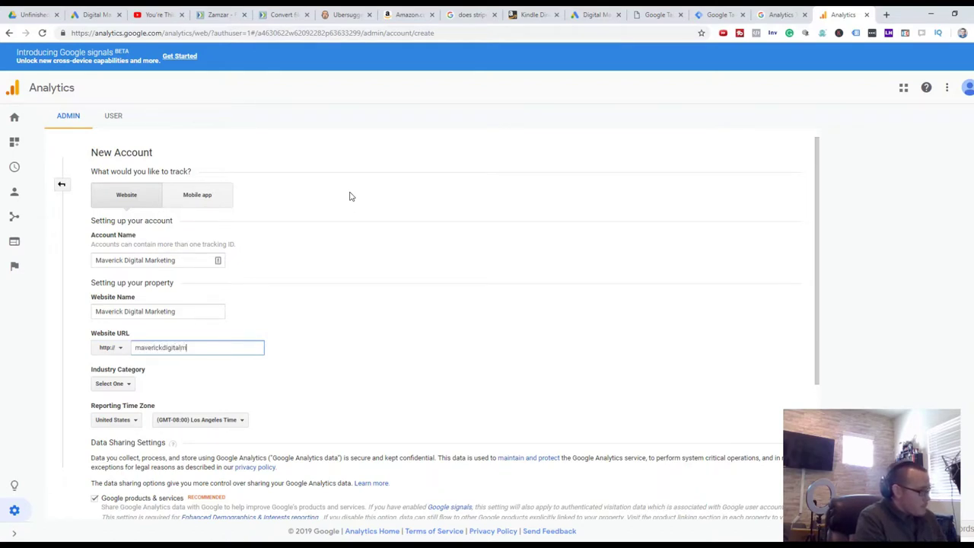
{"action": "type", "text": "erickdigitalmarketing.com"}
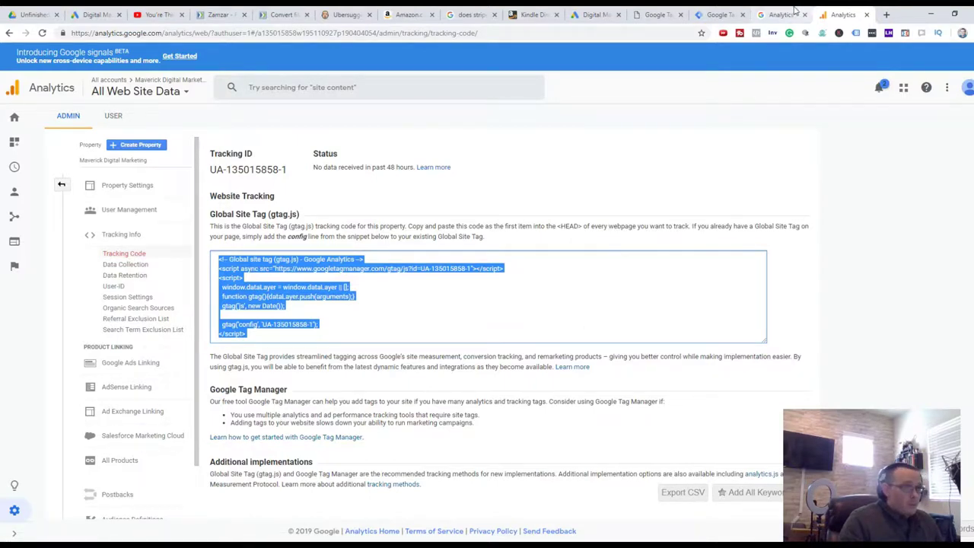
Move between the Tag Manager and Analytics tabs, ending on the maverickdigitalmarketing.com workspace
{"action": "left_click", "coordinate": [723, 13]}
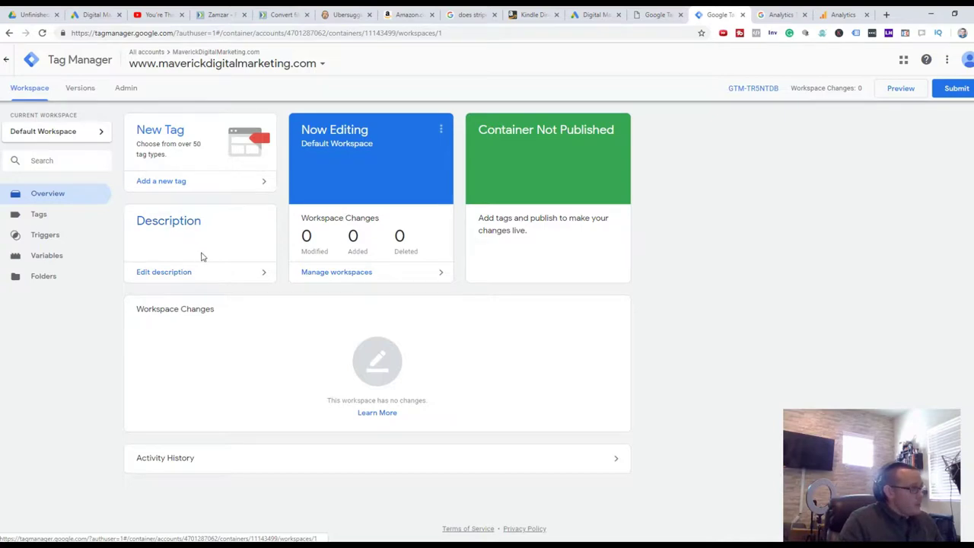
{"action": "left_click", "coordinate": [842, 13]}
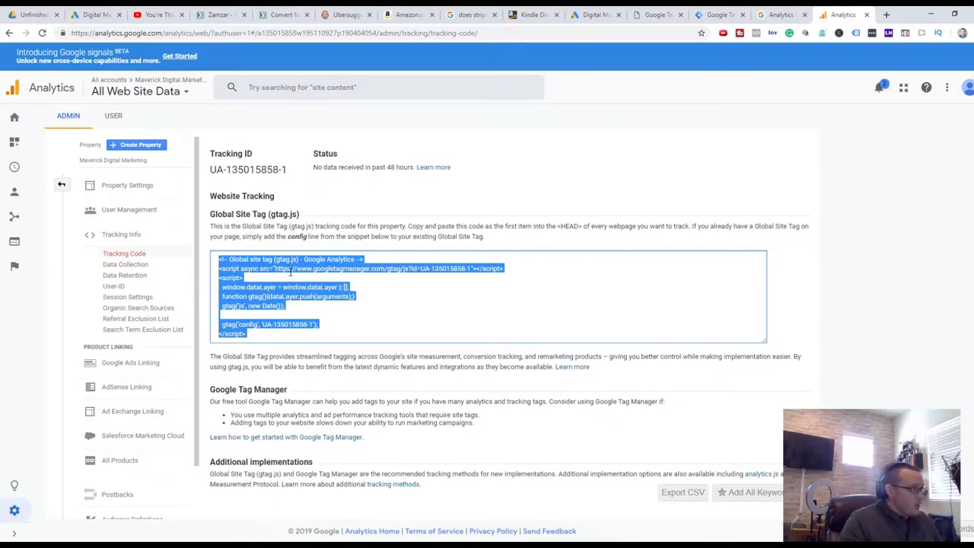
{"action": "left_click", "coordinate": [735, 11]}
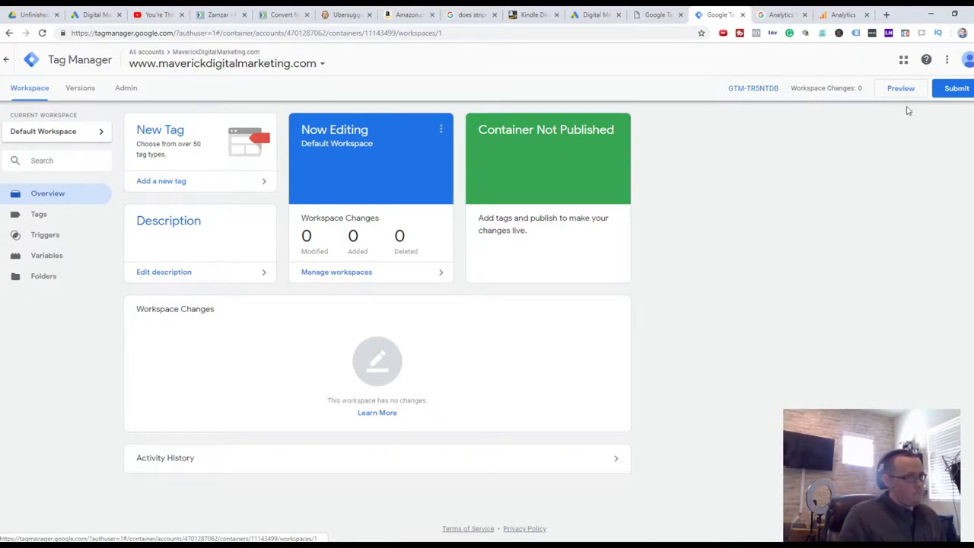
Create a new tag of type Google Analytics - Universal Analytics
{"action": "left_click", "coordinate": [178, 179]}
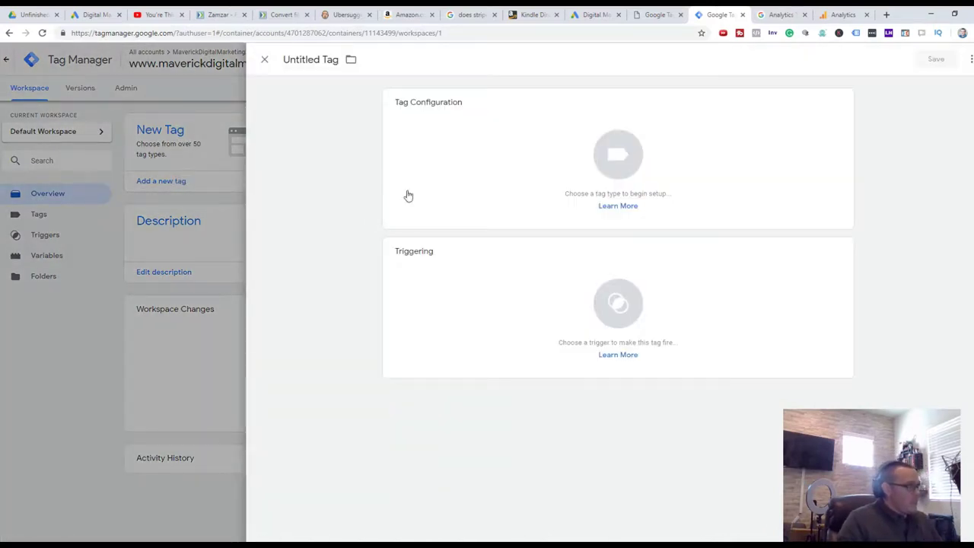
{"action": "left_click", "coordinate": [667, 141]}
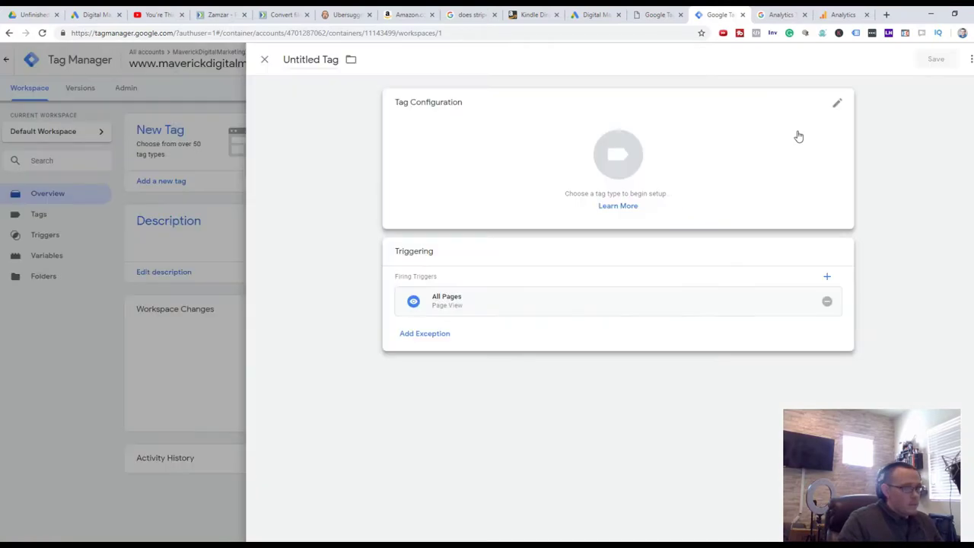
{"action": "left_click", "coordinate": [829, 111]}
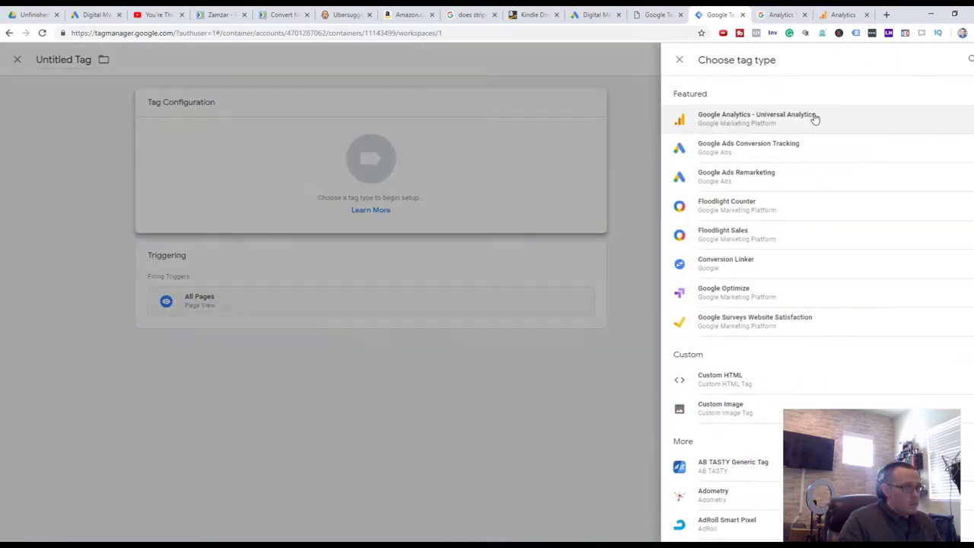
{"action": "left_click", "coordinate": [967, 119]}
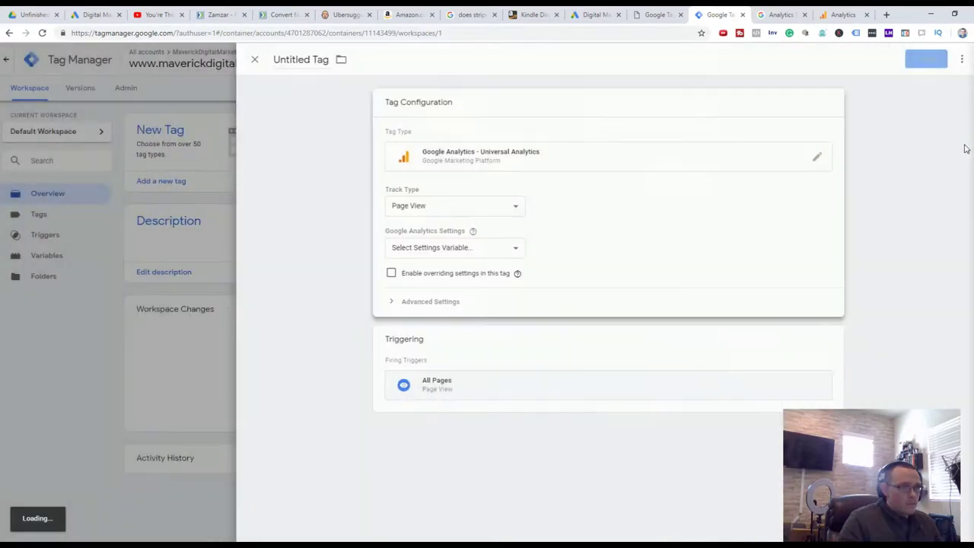
Keep Page View track type and the All Pages trigger, review Advanced Settings, and save
{"action": "left_click", "coordinate": [430, 206]}
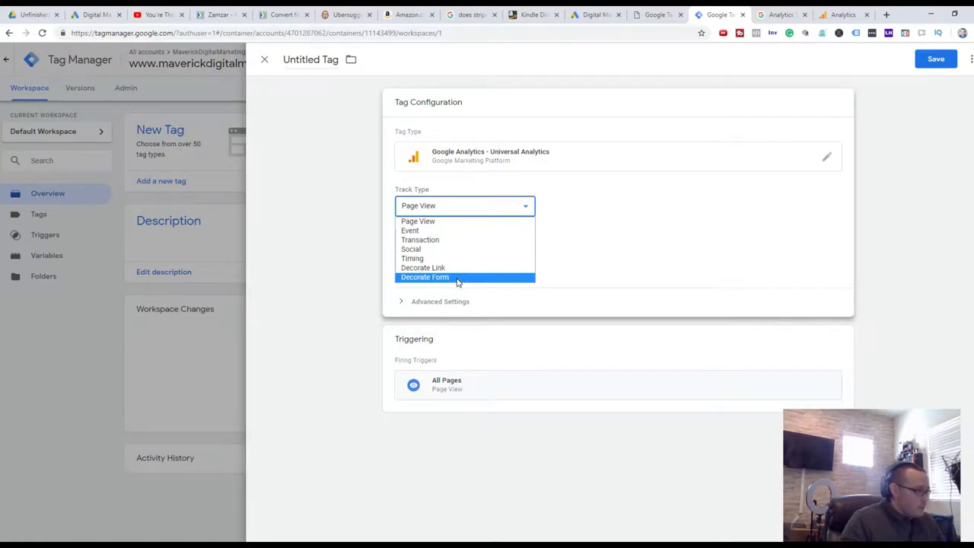
{"action": "left_click", "coordinate": [460, 222]}
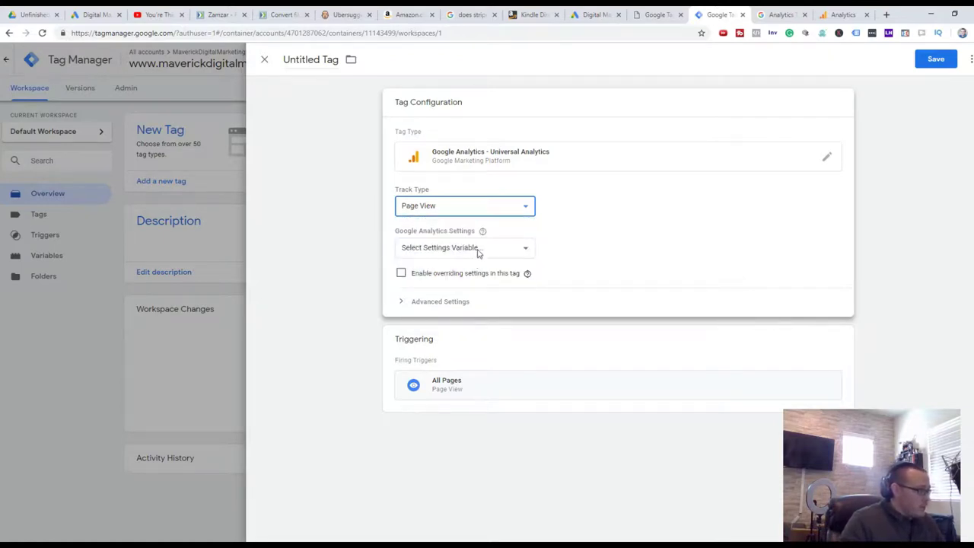
{"action": "left_click", "coordinate": [478, 253]}
{"action": "left_click", "coordinate": [602, 240]}
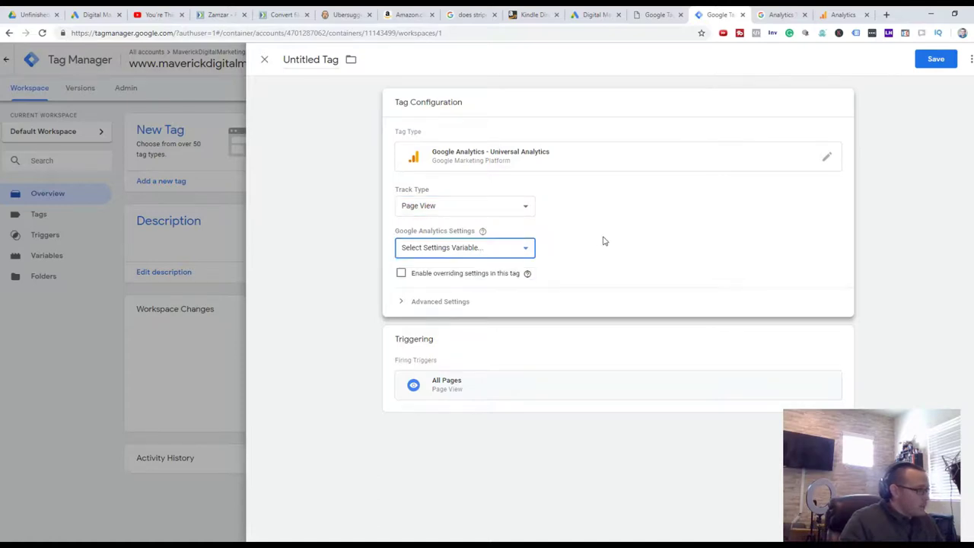
{"action": "left_click", "coordinate": [444, 303]}
{"action": "scroll", "coordinate": [630, 318], "scroll_direction": "down", "scroll_amount": 1}
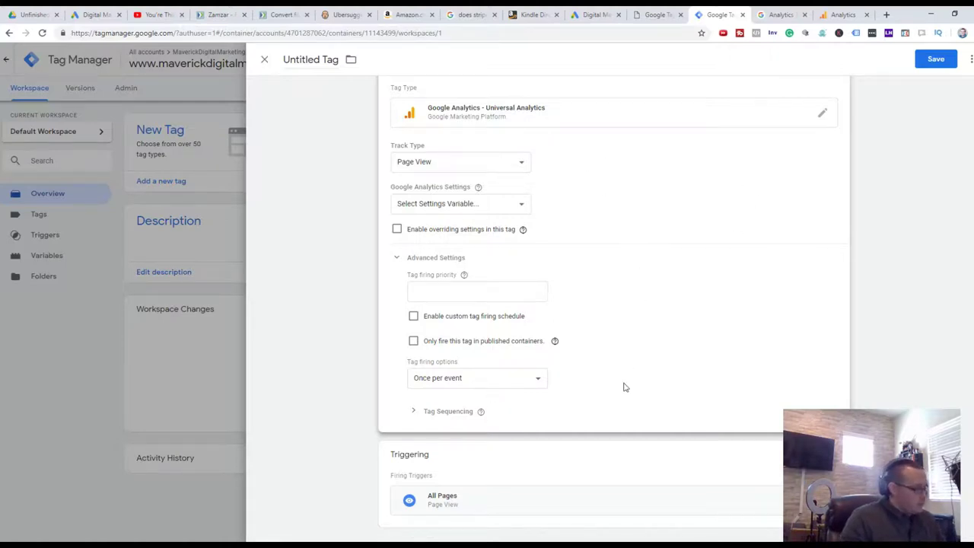
{"action": "scroll", "coordinate": [555, 265], "scroll_direction": "up", "scroll_amount": 1}
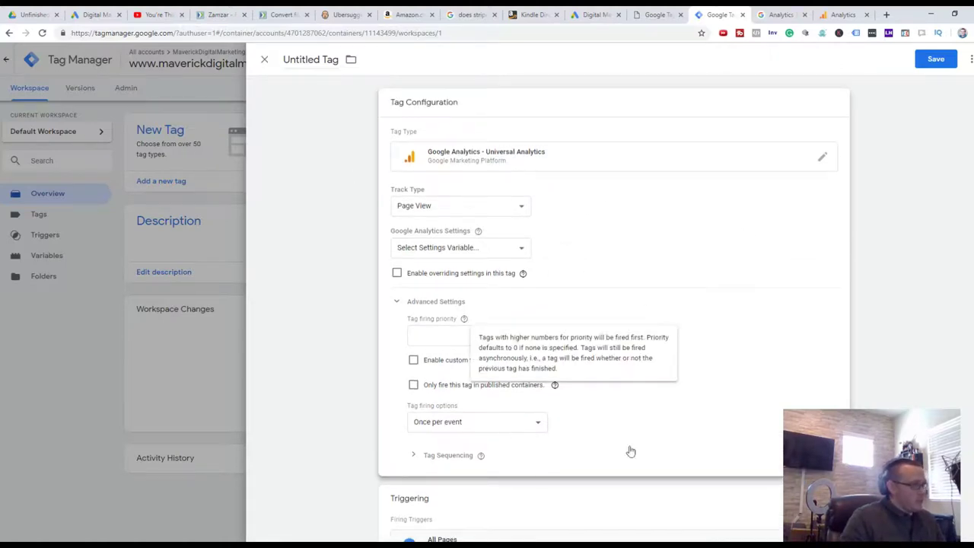
{"action": "left_click", "coordinate": [942, 61]}
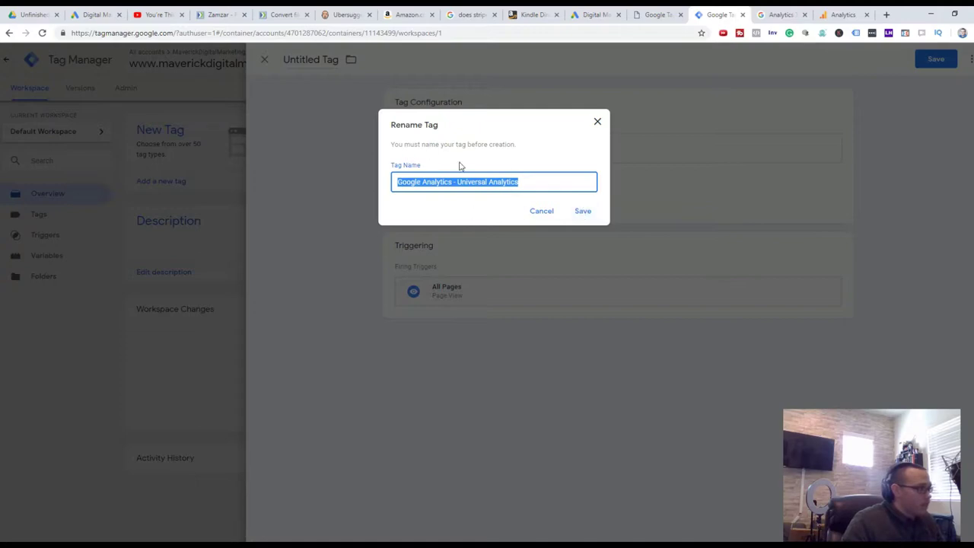
Accept the default tag name and start a new Google Analytics Settings variable
{"action": "left_click", "coordinate": [592, 217]}
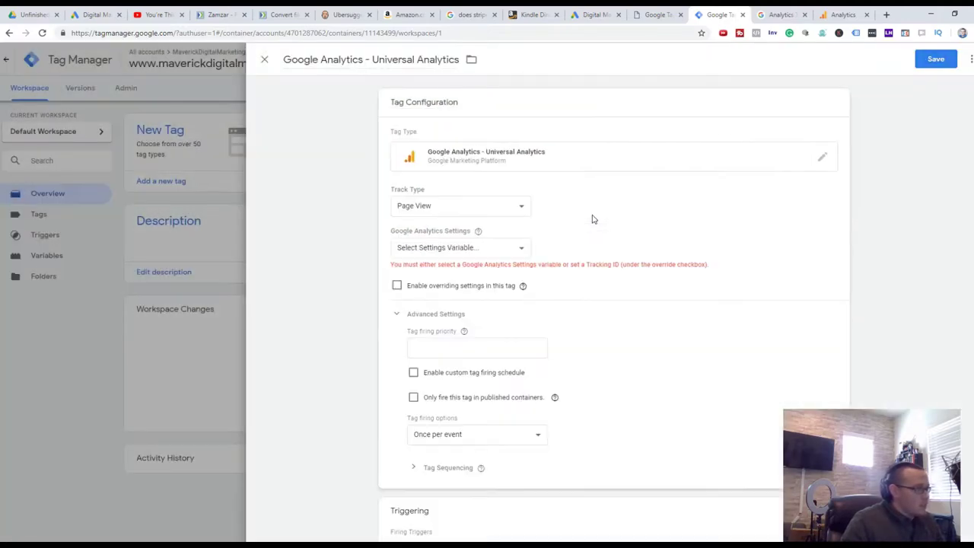
{"action": "left_click", "coordinate": [488, 251]}
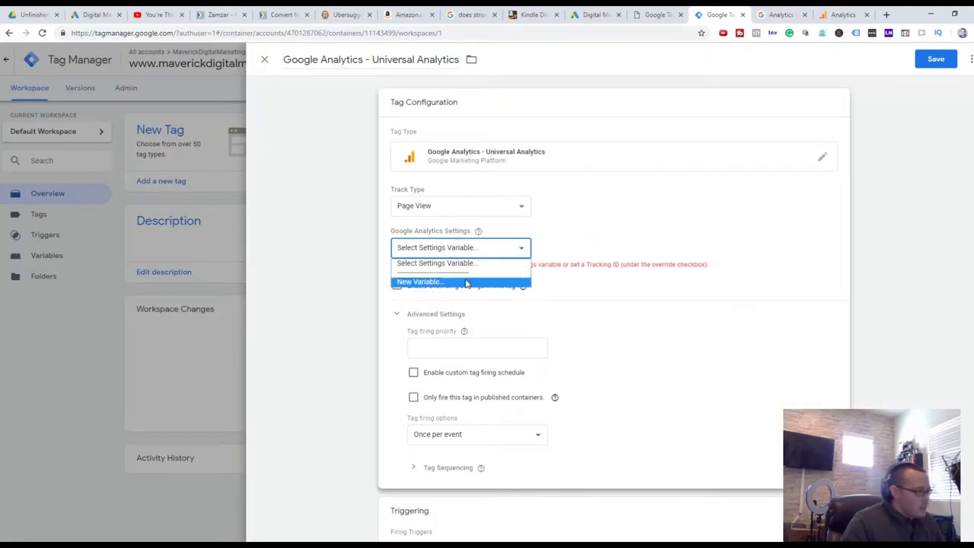
{"action": "left_click", "coordinate": [464, 282]}
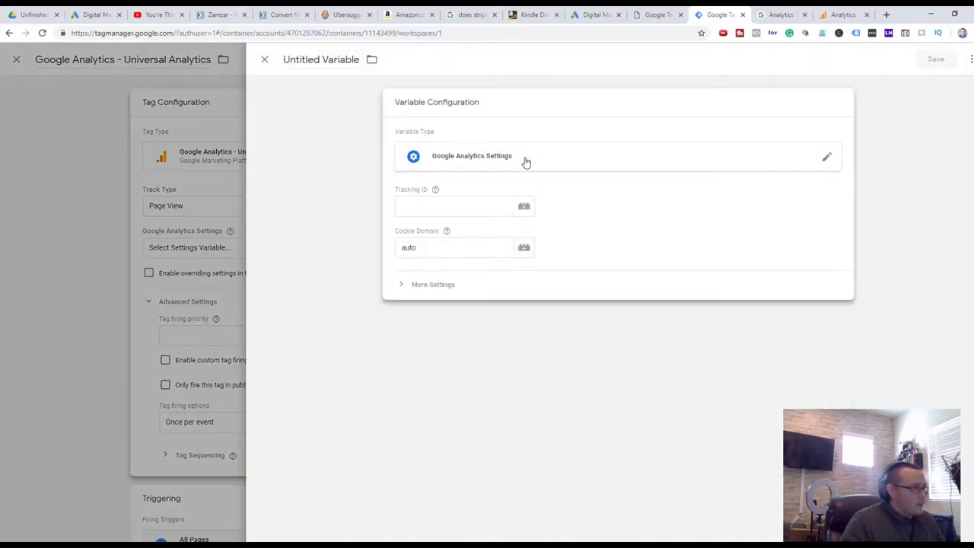
Paste the gtag snippet into Tracking ID, trim it to the UA ID, and save
{"action": "left_click", "coordinate": [479, 205]}
{"action": "key", "text": "ctrl+v"}
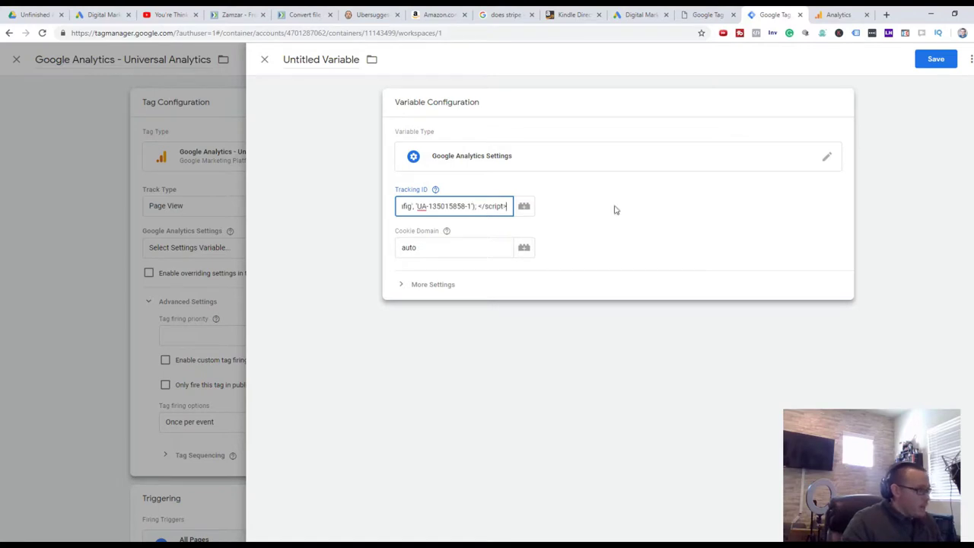
{"action": "key", "text": "BackSpace"}
{"action": "key", "text": "BackSpace"}
{"action": "key", "text": "BackSpace"}
{"action": "key", "text": "BackSpace"}
{"action": "key", "text": "BackSpace"}
{"action": "key", "text": "BackSpace"}
{"action": "key", "text": "BackSpace"}
{"action": "key", "text": "BackSpace"}
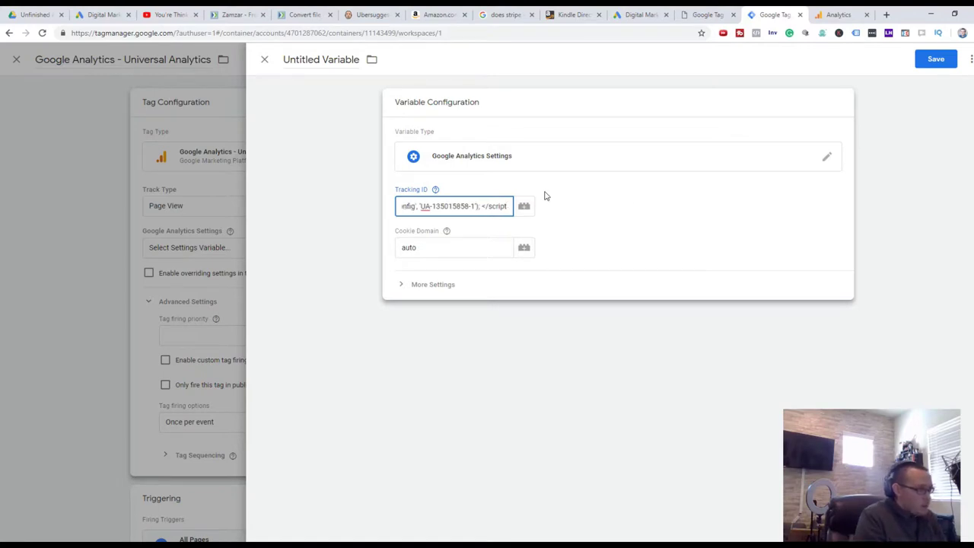
{"action": "key", "text": "BackSpace"}
{"action": "key", "text": "BackSpace"}
{"action": "key", "text": "BackSpace"}
{"action": "key", "text": "BackSpace"}
{"action": "key", "text": "BackSpace"}
{"action": "key", "text": "BackSpace"}
{"action": "key", "text": "BackSpace"}
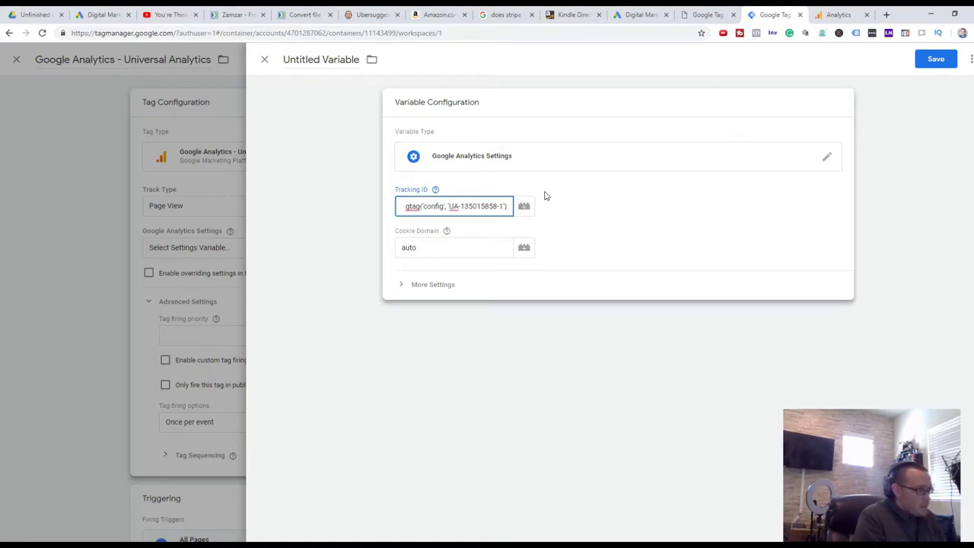
{"action": "type", "text": "-1"}
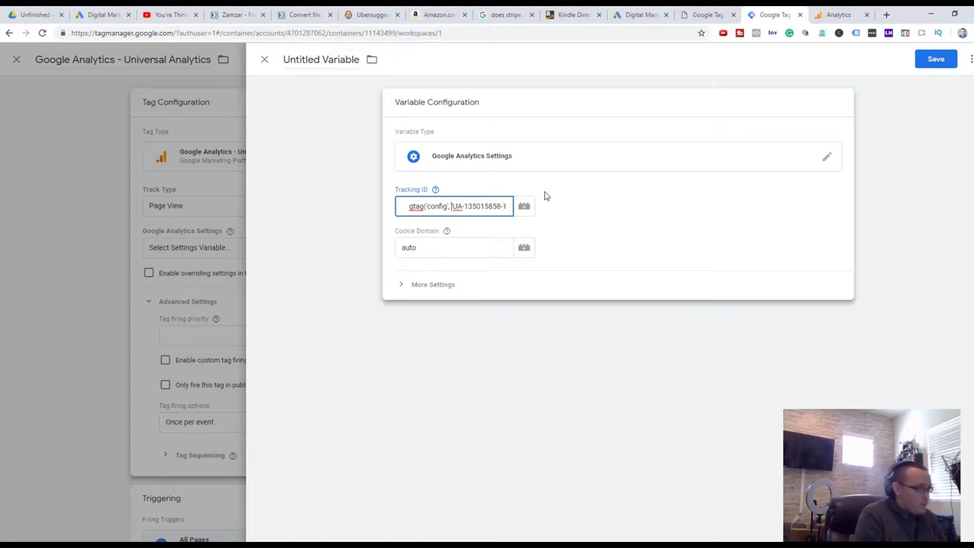
{"action": "key", "text": "BackSpace"}
{"action": "key", "text": "BackSpace"}
{"action": "key", "text": "BackSpace"}
{"action": "key", "text": "BackSpace"}
{"action": "key", "text": "BackSpace"}
{"action": "key", "text": "BackSpace"}
{"action": "key", "text": "BackSpace"}
{"action": "key", "text": "BackSpace"}
{"action": "key", "text": "BackSpace"}
{"action": "key", "text": "BackSpace"}
{"action": "key", "text": "BackSpace"}
{"action": "key", "text": "BackSpace"}
{"action": "key", "text": "BackSpace"}
{"action": "key", "text": "BackSpace"}
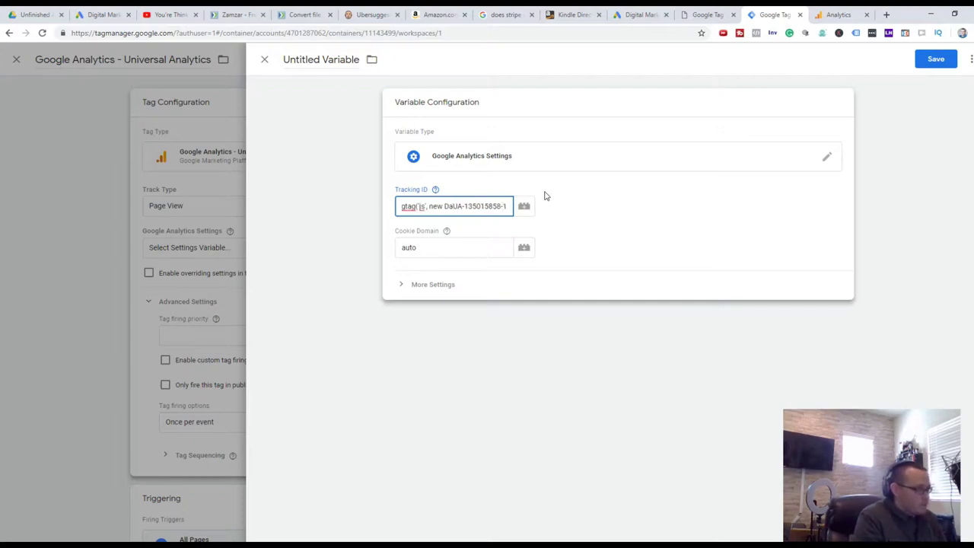
{"action": "key", "text": "BackSpace"}
{"action": "key", "text": "BackSpace"}
{"action": "key", "text": "BackSpace"}
{"action": "key", "text": "BackSpace"}
{"action": "key", "text": "BackSpace"}
{"action": "key", "text": "BackSpace"}
{"action": "key", "text": "BackSpace"}
{"action": "key", "text": "BackSpace"}
{"action": "key", "text": "BackSpace"}
{"action": "key", "text": "BackSpace"}
{"action": "key", "text": "BackSpace"}
{"action": "key", "text": "BackSpace"}
{"action": "key", "text": "BackSpace"}
{"action": "key", "text": "BackSpace"}
{"action": "key", "text": "BackSpace"}
{"action": "key", "text": "BackSpace"}
{"action": "key", "text": "BackSpace"}
{"action": "key", "text": "BackSpace"}
{"action": "key", "text": "BackSpace"}
{"action": "key", "text": "BackSpace"}
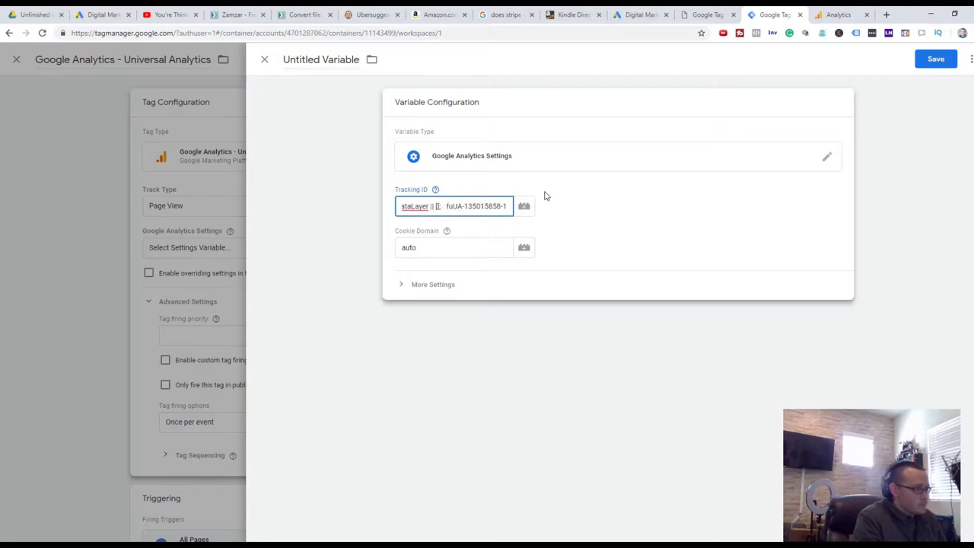
{"action": "key", "text": "BackSpace"}
{"action": "key", "text": "BackSpace"}
{"action": "key", "text": "BackSpace"}
{"action": "key", "text": "BackSpace"}
{"action": "key", "text": "BackSpace"}
{"action": "key", "text": "BackSpace"}
{"action": "key", "text": "BackSpace"}
{"action": "key", "text": "BackSpace"}
{"action": "key", "text": "BackSpace"}
{"action": "key", "text": "BackSpace"}
{"action": "key", "text": "BackSpace"}
{"action": "key", "text": "BackSpace"}
{"action": "key", "text": "BackSpace"}
{"action": "key", "text": "BackSpace"}
{"action": "key", "text": "BackSpace"}
{"action": "key", "text": "BackSpace"}
{"action": "key", "text": "BackSpace"}
{"action": "key", "text": "BackSpace"}
{"action": "key", "text": "BackSpace"}
{"action": "key", "text": "BackSpace"}
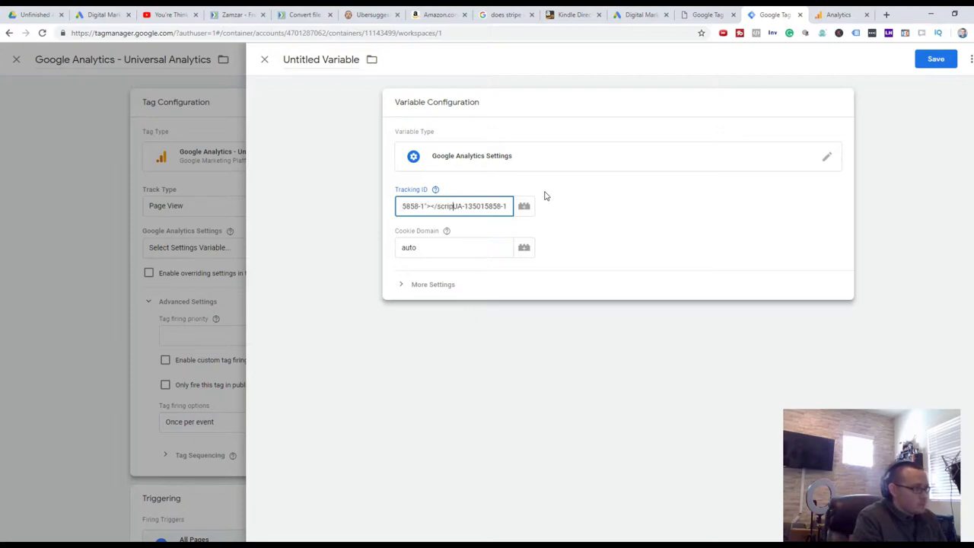
{"action": "key", "text": "BackSpace"}
{"action": "key", "text": "BackSpace"}
{"action": "key", "text": "BackSpace"}
{"action": "key", "text": "BackSpace"}
{"action": "key", "text": "BackSpace"}
{"action": "key", "text": "BackSpace"}
{"action": "key", "text": "BackSpace"}
{"action": "key", "text": "BackSpace"}
{"action": "key", "text": "BackSpace"}
{"action": "key", "text": "BackSpace"}
{"action": "key", "text": "BackSpace"}
{"action": "key", "text": "BackSpace"}
{"action": "key", "text": "BackSpace"}
{"action": "key", "text": "BackSpace"}
{"action": "key", "text": "BackSpace"}
{"action": "key", "text": "BackSpace"}
{"action": "key", "text": "BackSpace"}
{"action": "key", "text": "BackSpace"}
{"action": "key", "text": "BackSpace"}
{"action": "key", "text": "BackSpace"}
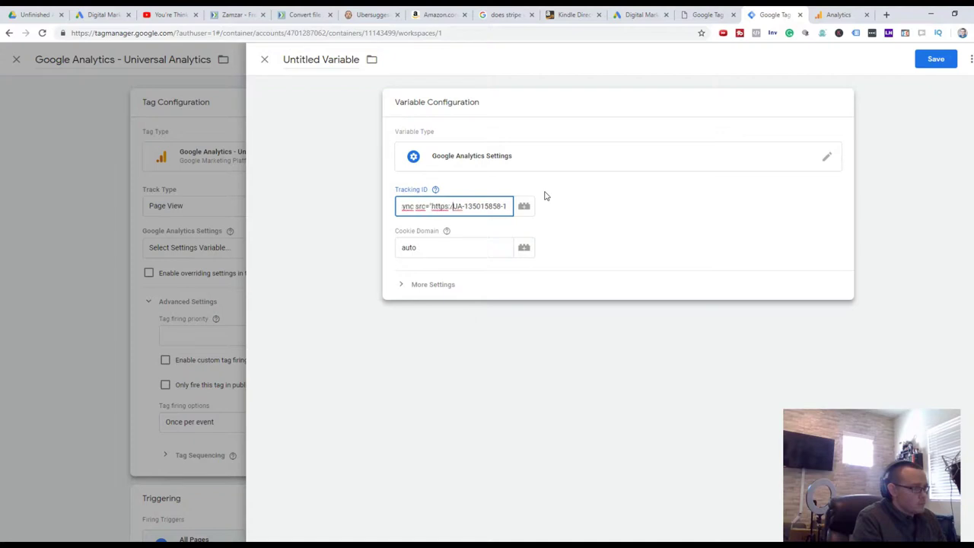
{"action": "key", "text": "BackSpace"}
{"action": "key", "text": "BackSpace"}
{"action": "key", "text": "BackSpace"}
{"action": "key", "text": "BackSpace"}
{"action": "key", "text": "BackSpace"}
{"action": "key", "text": "BackSpace"}
{"action": "key", "text": "BackSpace"}
{"action": "key", "text": "BackSpace"}
{"action": "key", "text": "BackSpace"}
{"action": "key", "text": "BackSpace"}
{"action": "key", "text": "BackSpace"}
{"action": "key", "text": "BackSpace"}
{"action": "key", "text": "BackSpace"}
{"action": "key", "text": "BackSpace"}
{"action": "key", "text": "BackSpace"}
{"action": "key", "text": "BackSpace"}
{"action": "key", "text": "BackSpace"}
{"action": "key", "text": "BackSpace"}
{"action": "key", "text": "BackSpace"}
{"action": "key", "text": "BackSpace"}
{"action": "key", "text": "BackSpace"}
{"action": "key", "text": "BackSpace"}
{"action": "key", "text": "BackSpace"}
{"action": "key", "text": "BackSpace"}
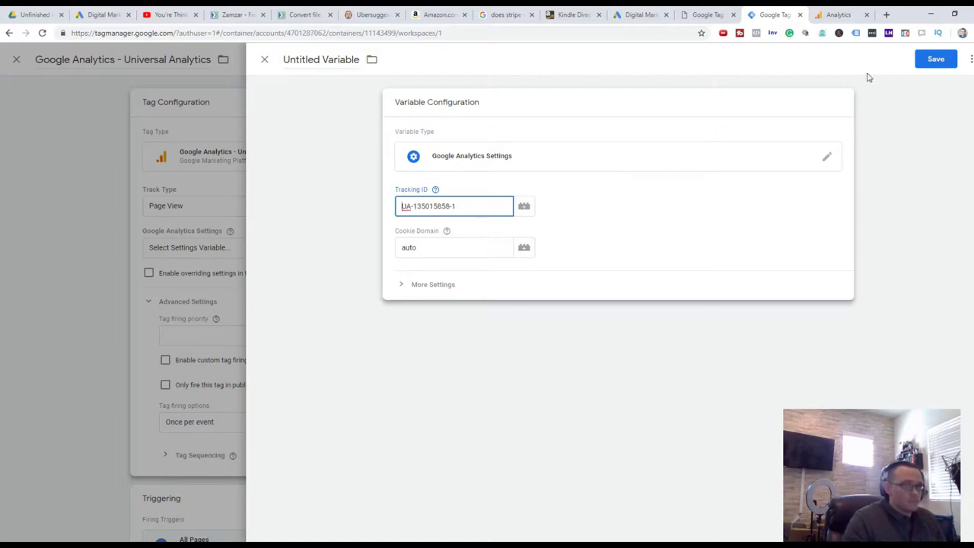
{"action": "left_click", "coordinate": [938, 60]}
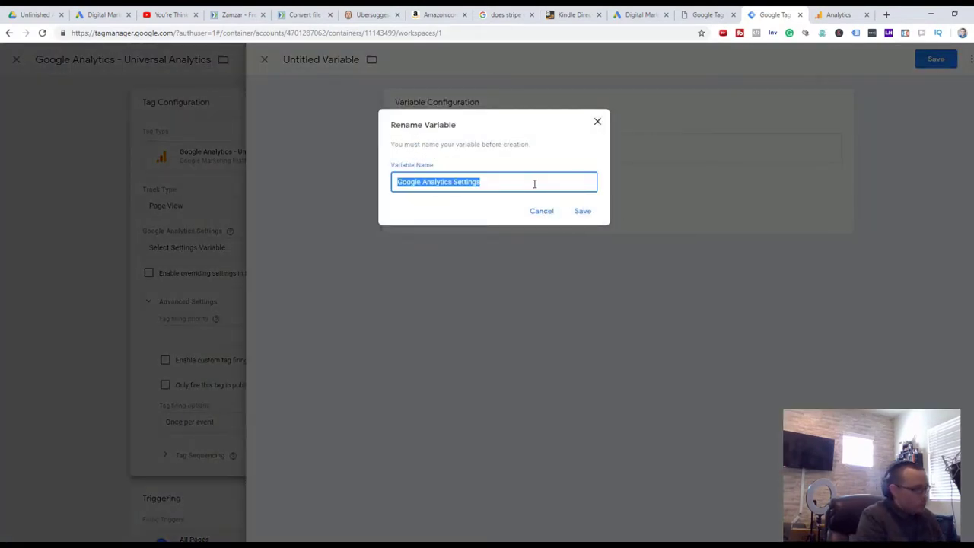
Name the variable 'Maverick Digital Marketing Tracking ID' and save it along with the Universal Analytics tag
{"action": "type", "text": "Maverick Digital"}
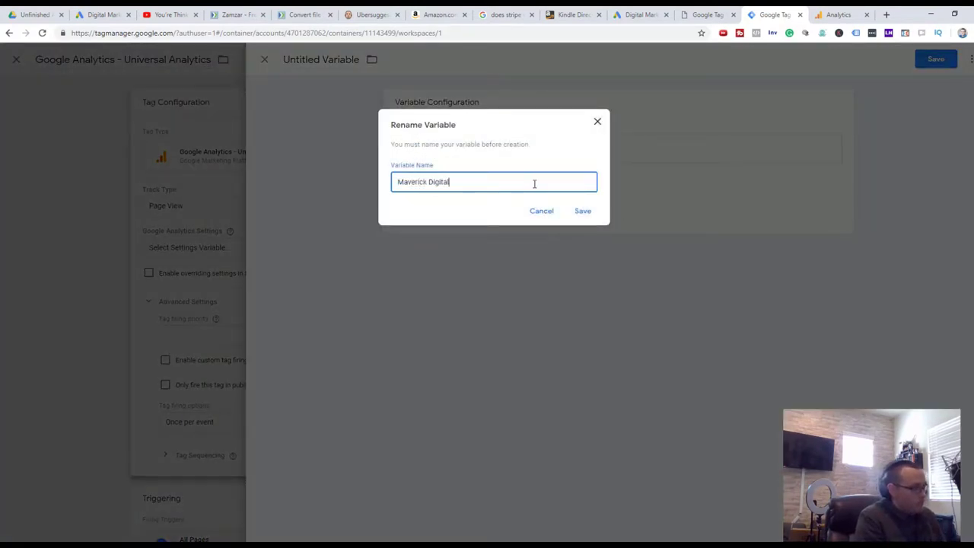
{"action": "type", "text": " Marketing Tracking ID"}
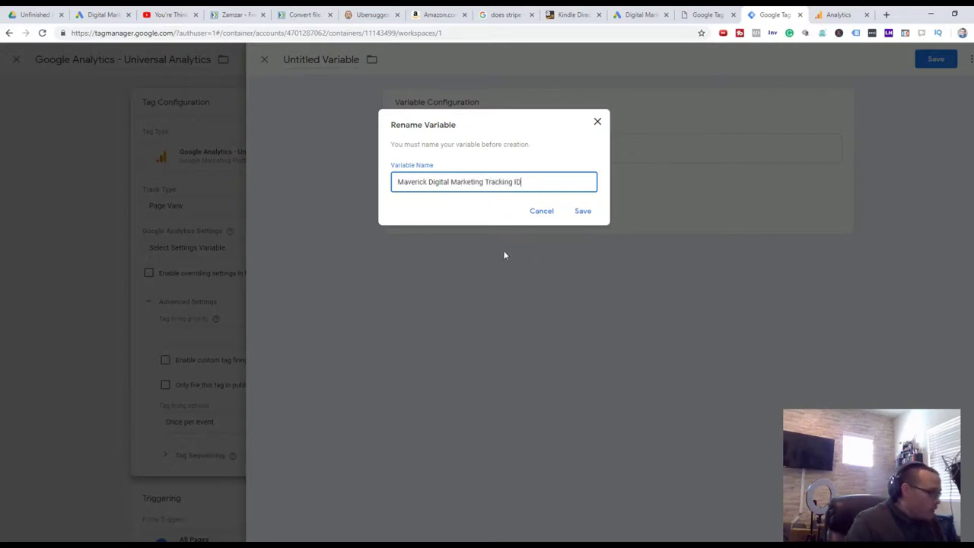
{"action": "left_click", "coordinate": [583, 211]}
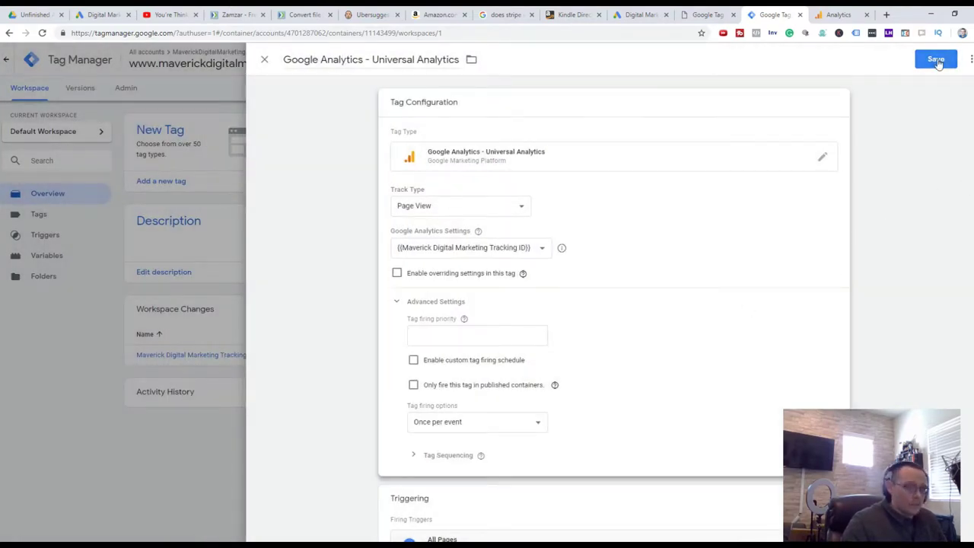
{"action": "left_click", "coordinate": [936, 60]}
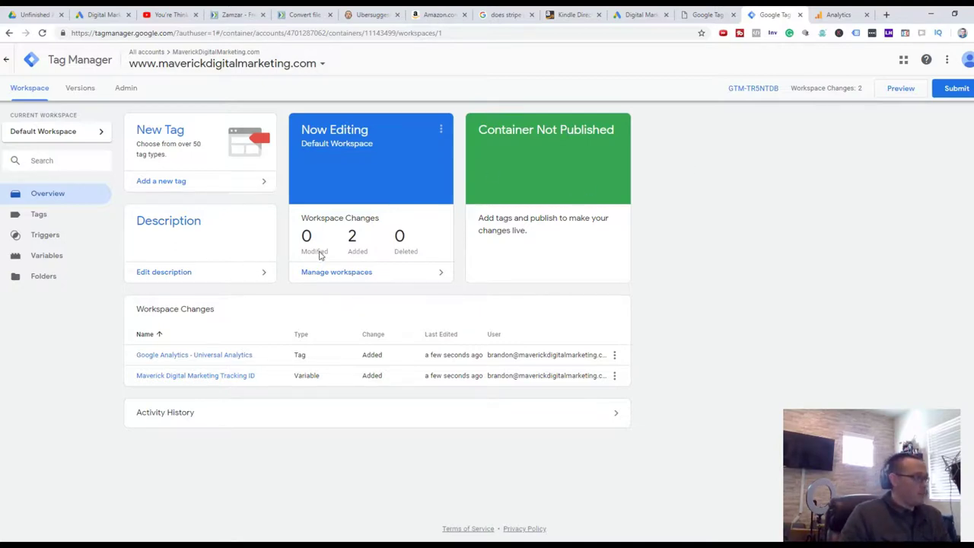
Publish version 'Google Analytics Tracking ID' described as 'Publishing the tracking ID across all pages'
{"action": "left_click", "coordinate": [957, 93]}
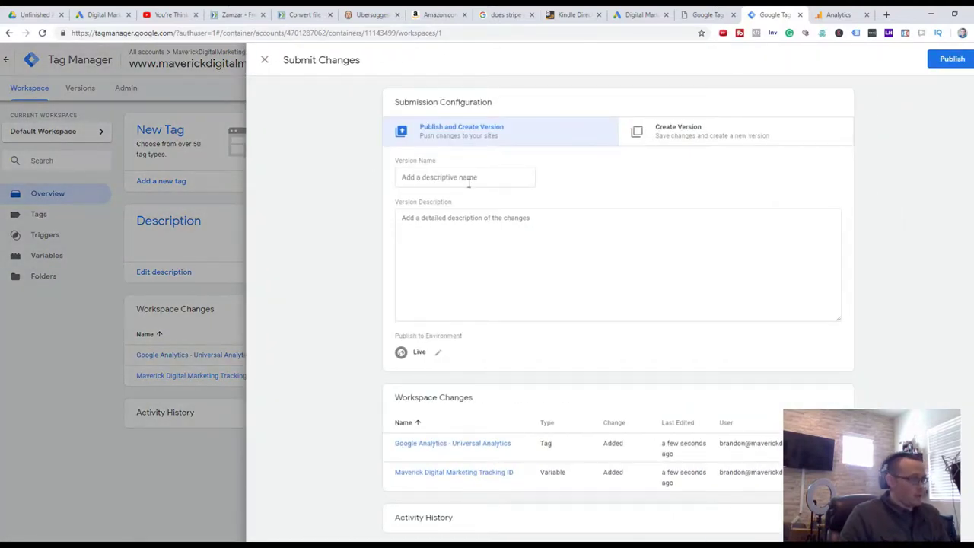
{"action": "left_click", "coordinate": [472, 177]}
{"action": "type", "text": "Google Analytics Tracking ID"}
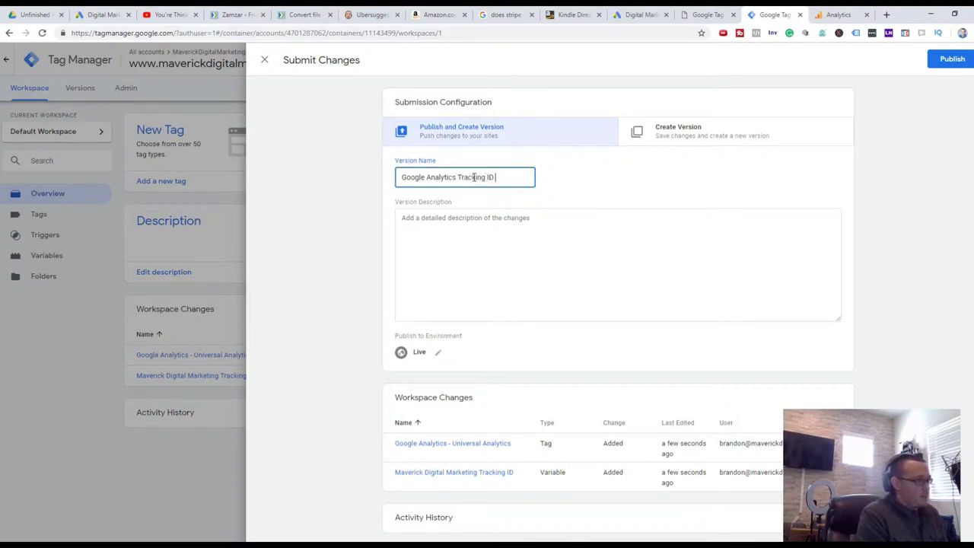
{"action": "key", "text": "Tab"}
{"action": "type", "text": "Publishing the tracking ID across all pages"}
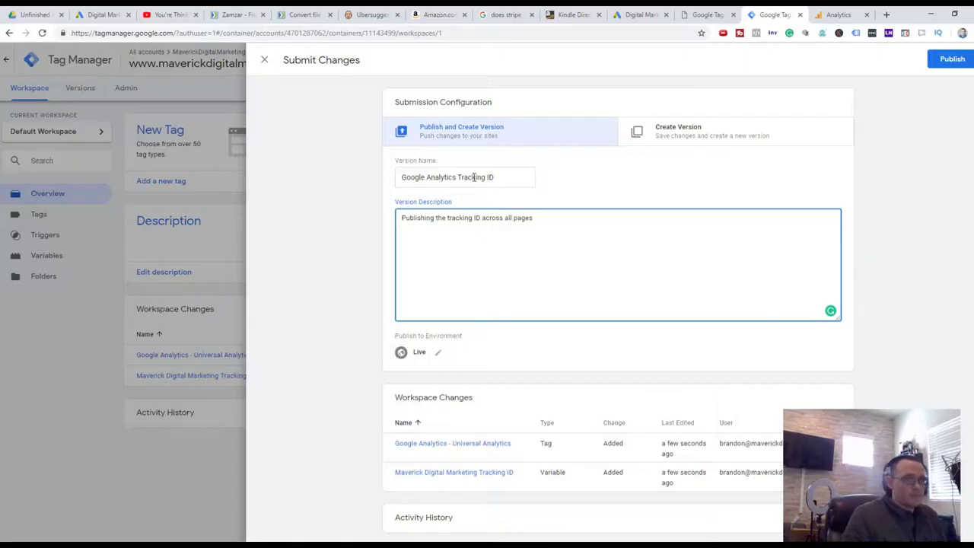
{"action": "left_click", "coordinate": [951, 59]}
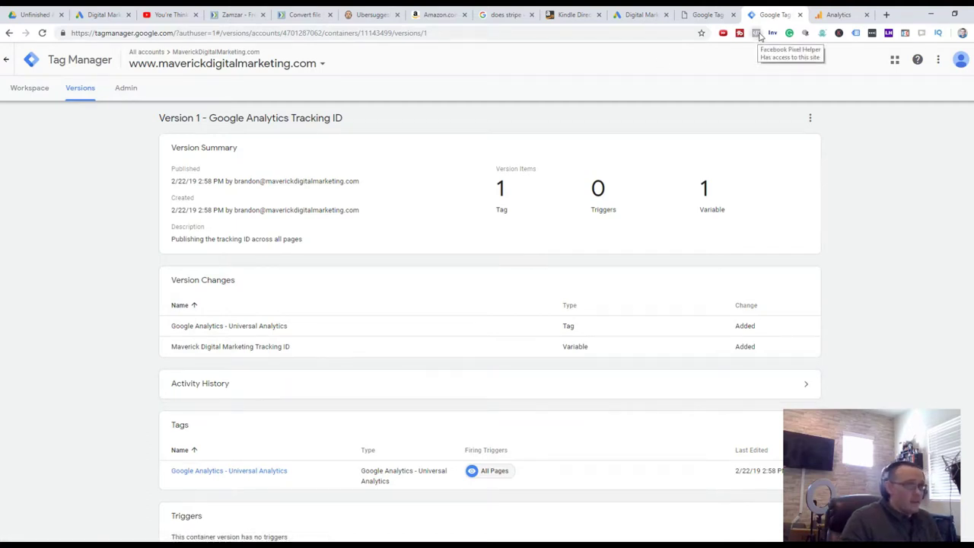
Load maverickdigitalmarketing.com in a new tab and confirm Tag Assistant detects Google Analytics and Tag Manager
{"action": "left_click", "coordinate": [856, 33]}
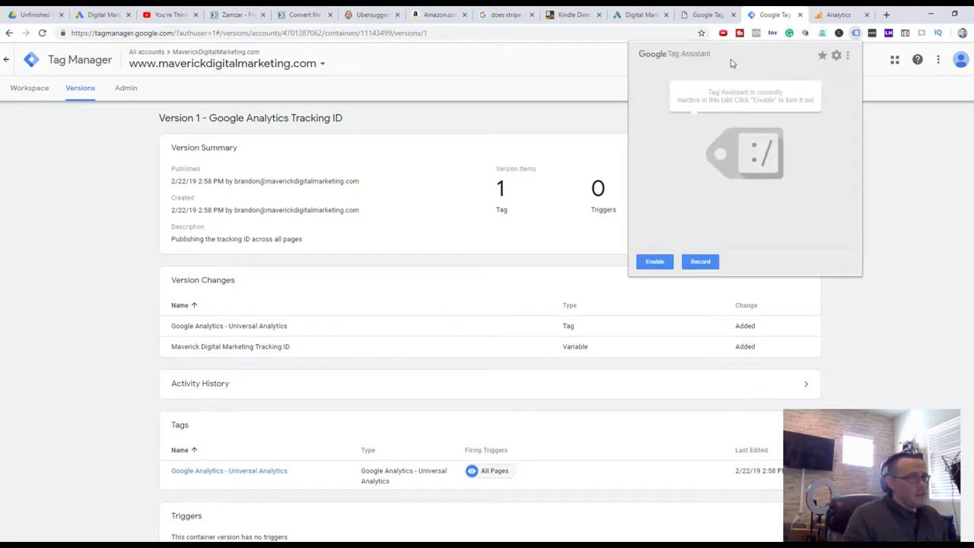
{"action": "left_click", "coordinate": [886, 14]}
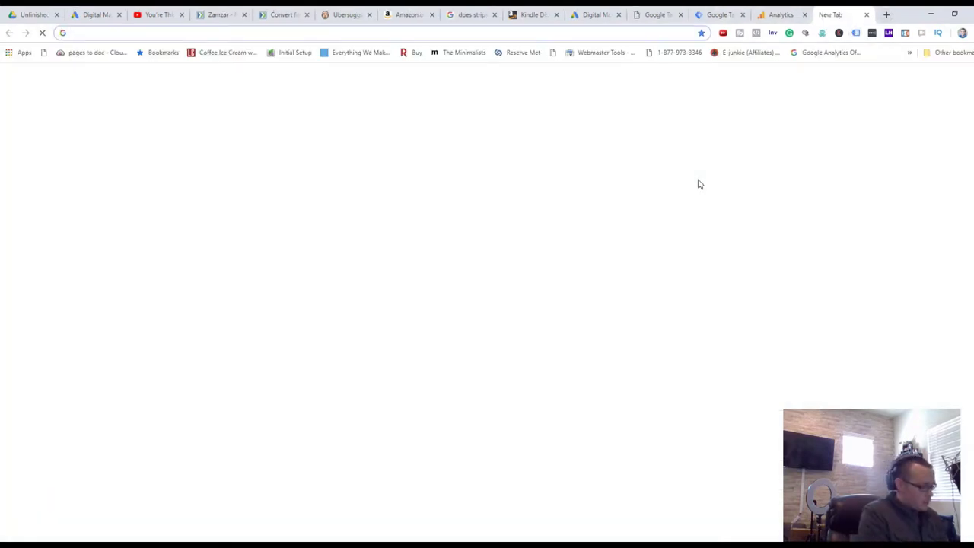
{"action": "type", "text": "maverickdigitalmarketing.com"}
{"action": "key", "text": "Return"}
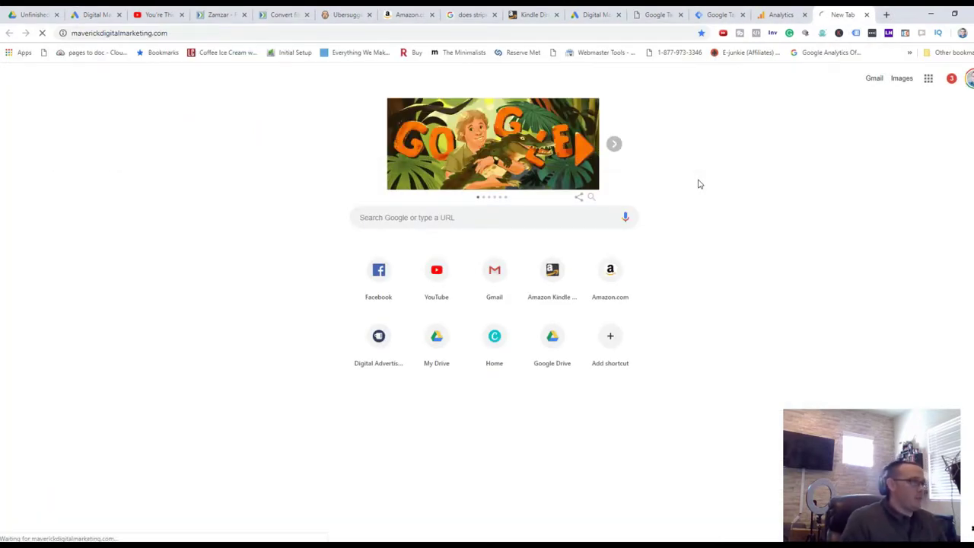
{"action": "left_click", "coordinate": [856, 33]}
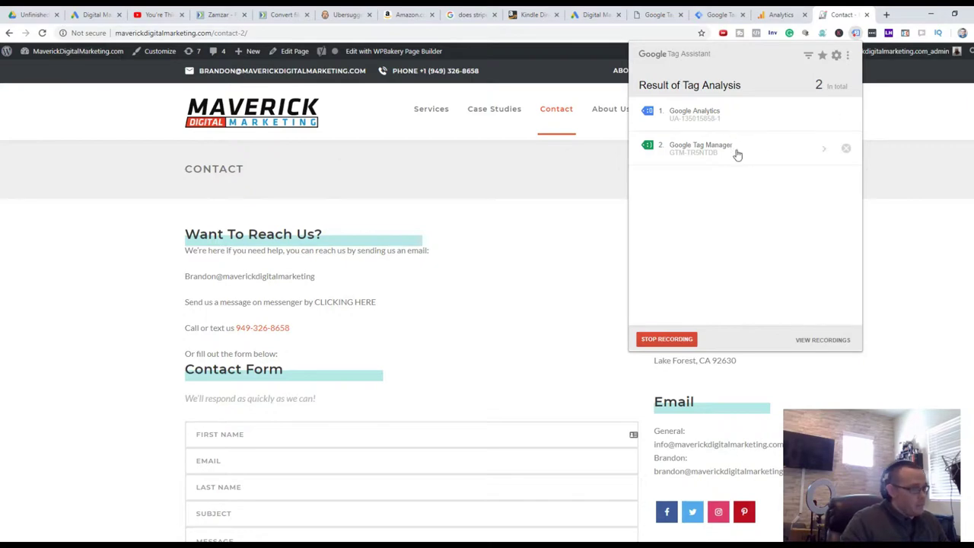
{"action": "left_click", "coordinate": [780, 15]}
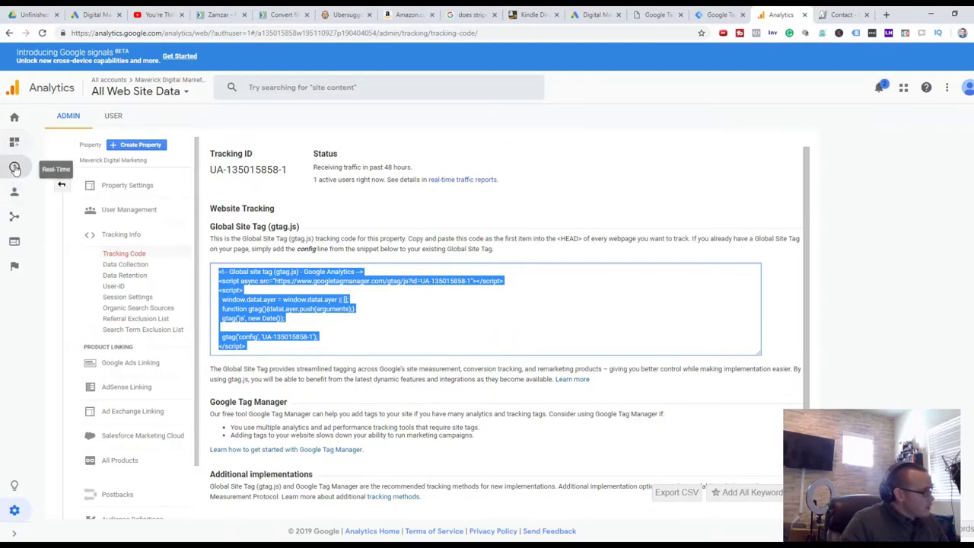
Open Analytics' Real-Time Overview and check the recent pageview from the contact page
{"action": "left_click", "coordinate": [14, 168]}
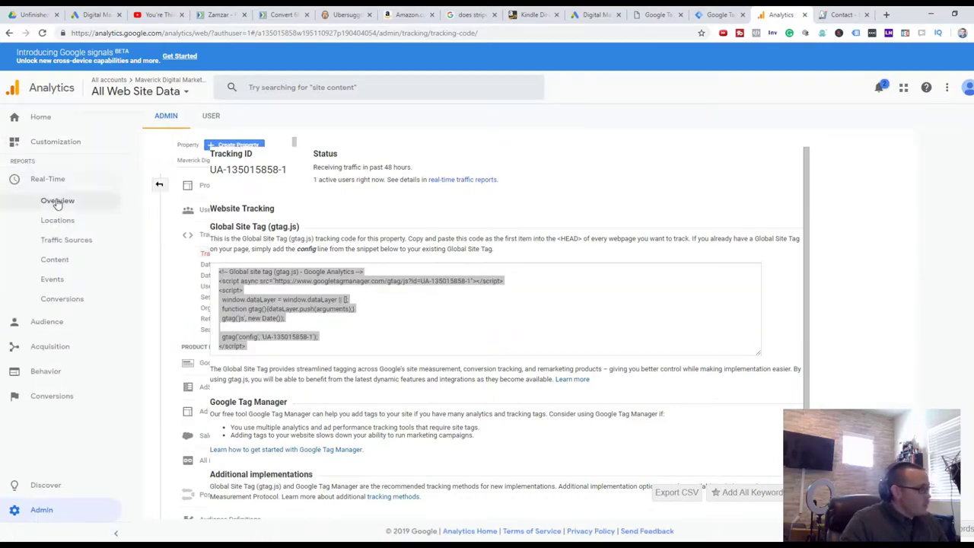
{"action": "left_click", "coordinate": [58, 202]}
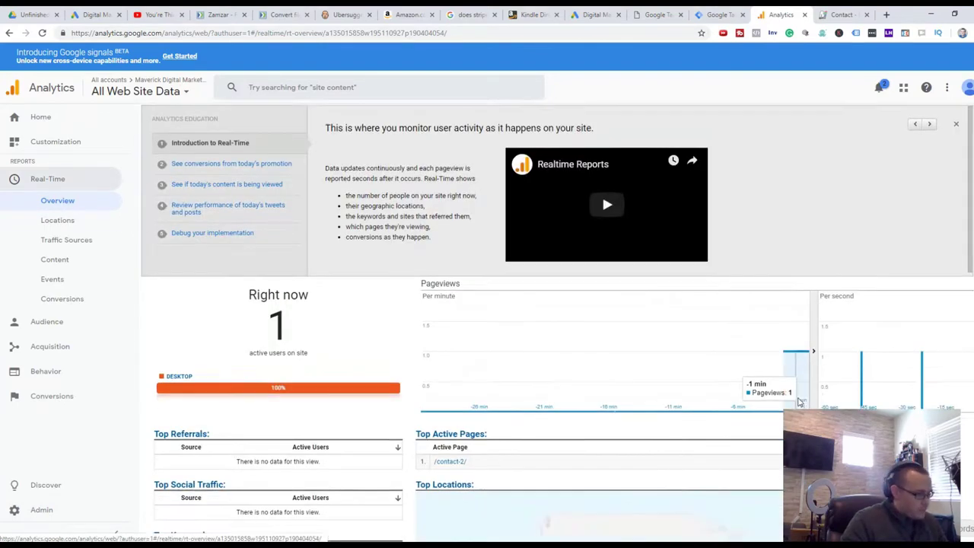
{"action": "scroll", "coordinate": [533, 304], "scroll_direction": "down", "scroll_amount": 3}
{"action": "mouse_move", "coordinate": [577, 398]}
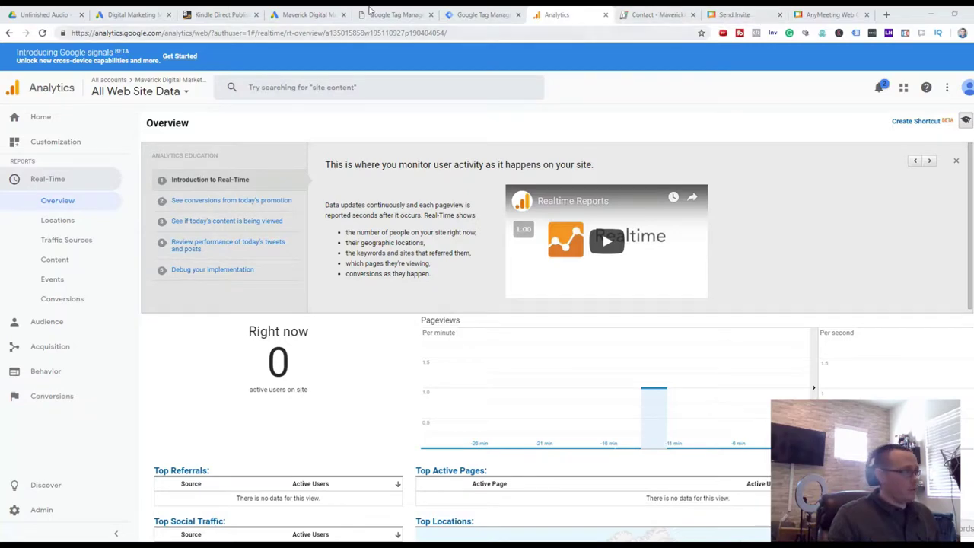
Go to Tools > Measurement > Conversions in the Maverick Digital Marketing Google Ads account
{"action": "left_click", "coordinate": [410, 11]}
{"action": "left_click", "coordinate": [480, 14]}
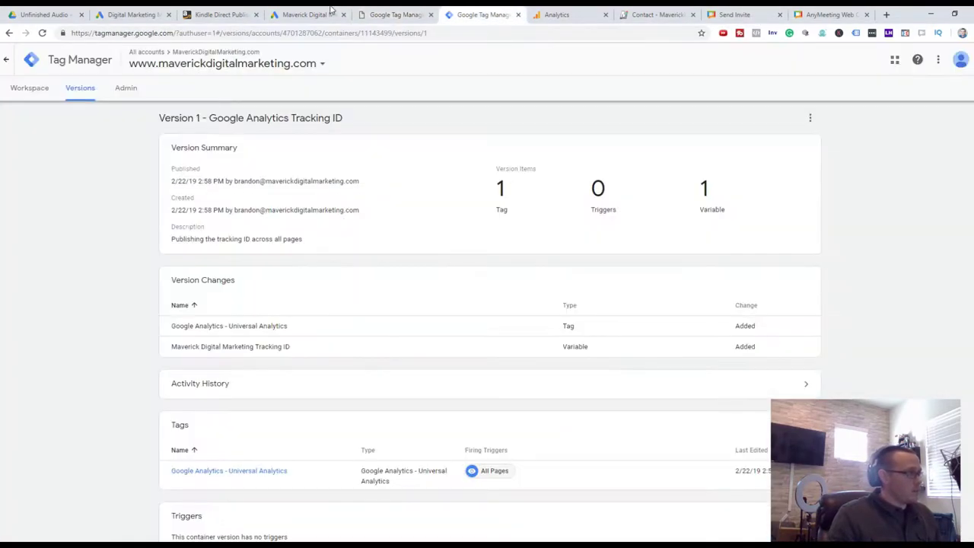
{"action": "left_click", "coordinate": [327, 12]}
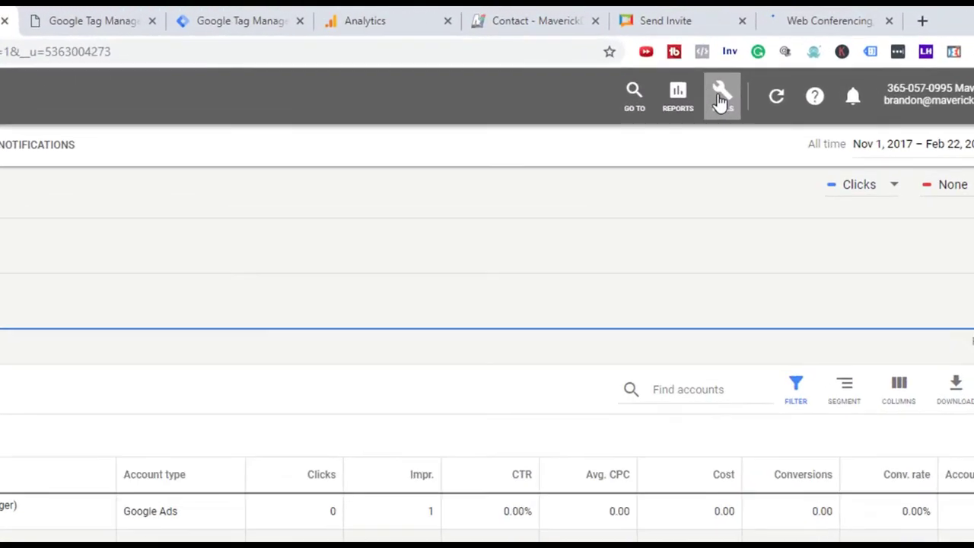
{"action": "left_click", "coordinate": [720, 100]}
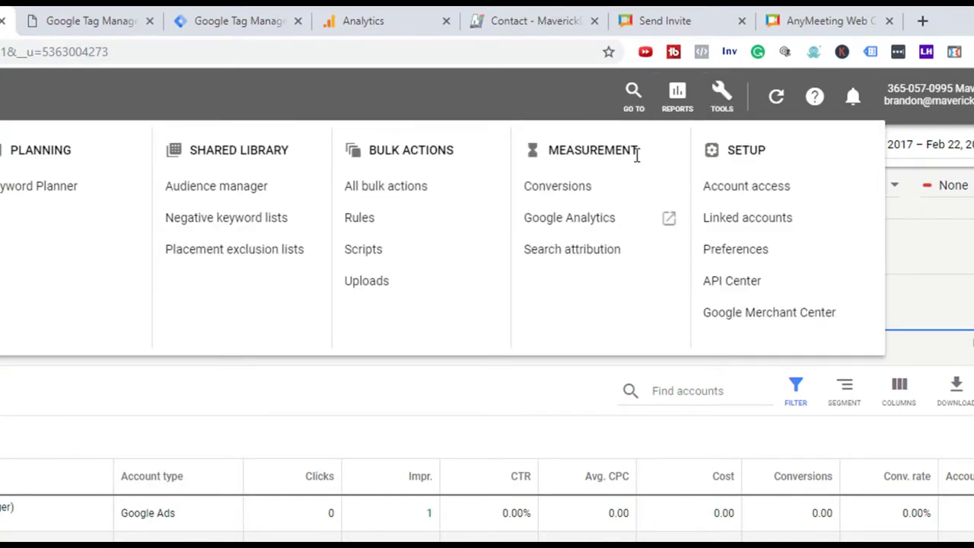
{"action": "left_click", "coordinate": [604, 190]}
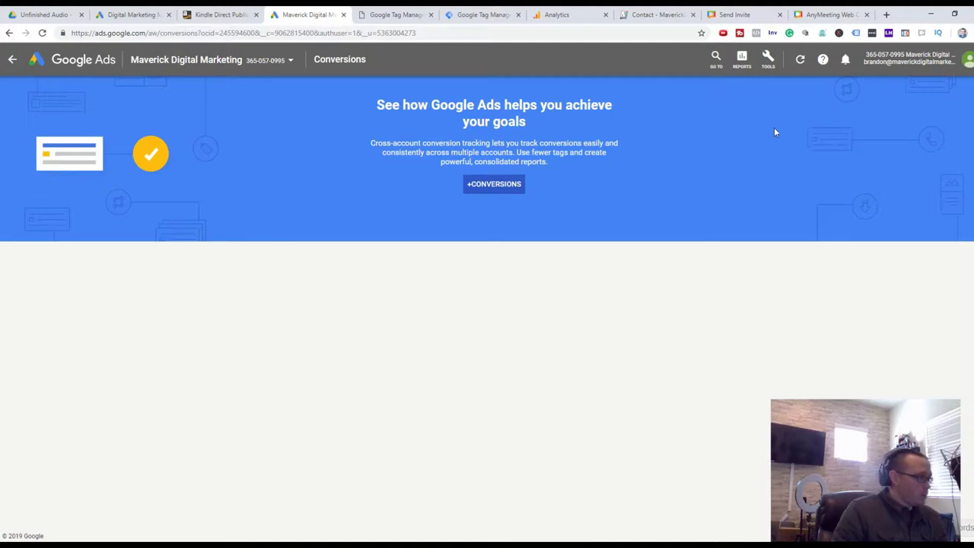
Start a new website conversion action named 'Maverick Digital Marketing Product Purchase'
{"action": "left_click", "coordinate": [500, 190]}
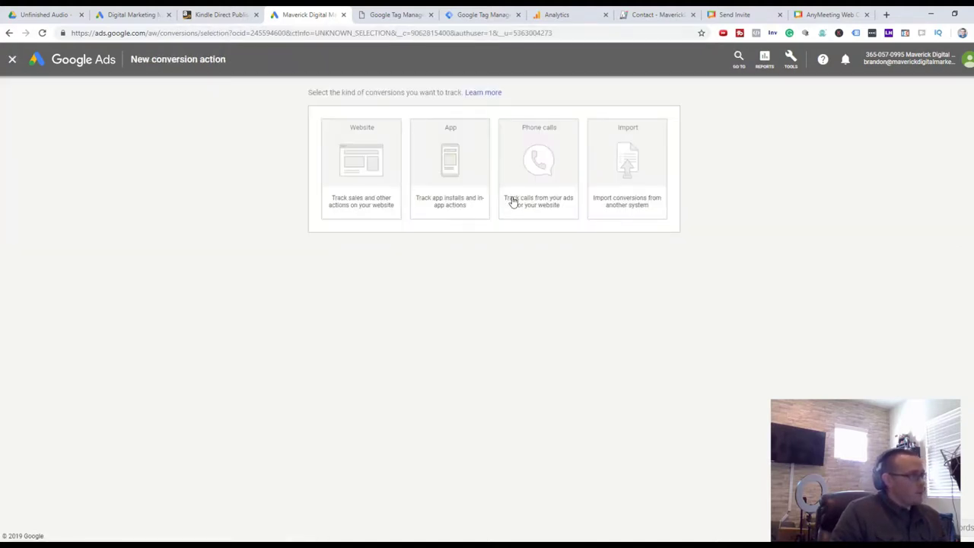
{"action": "left_click", "coordinate": [357, 183]}
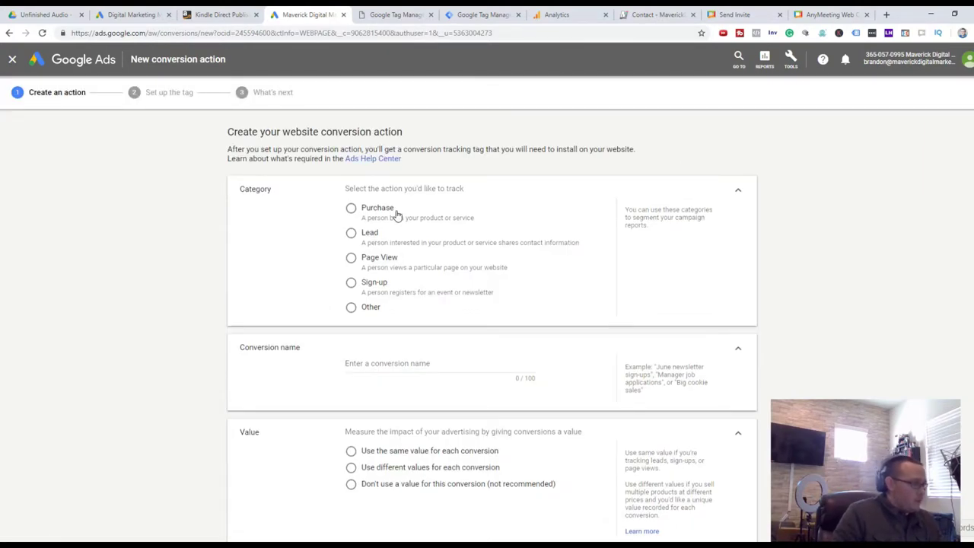
{"action": "scroll", "coordinate": [631, 216], "scroll_direction": "down", "scroll_amount": 2}
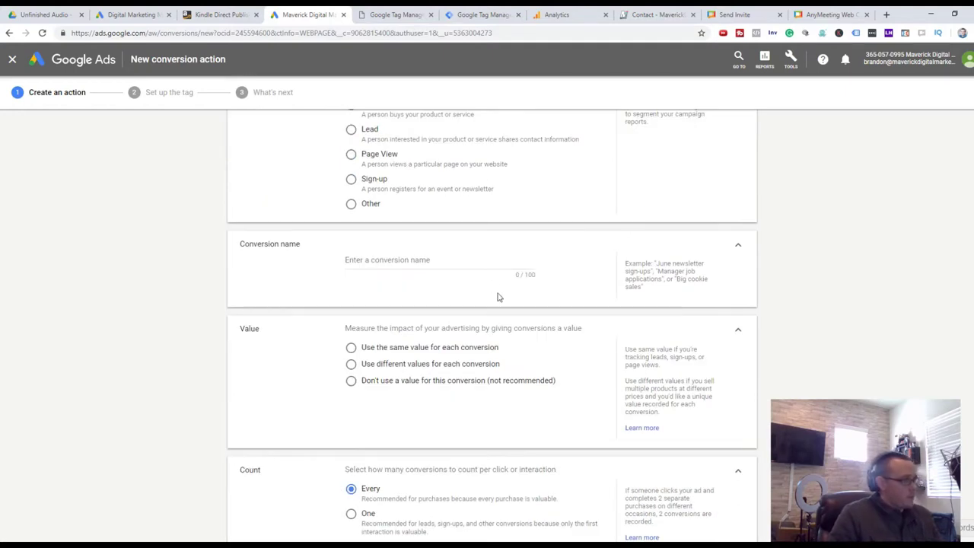
{"action": "left_click", "coordinate": [486, 264]}
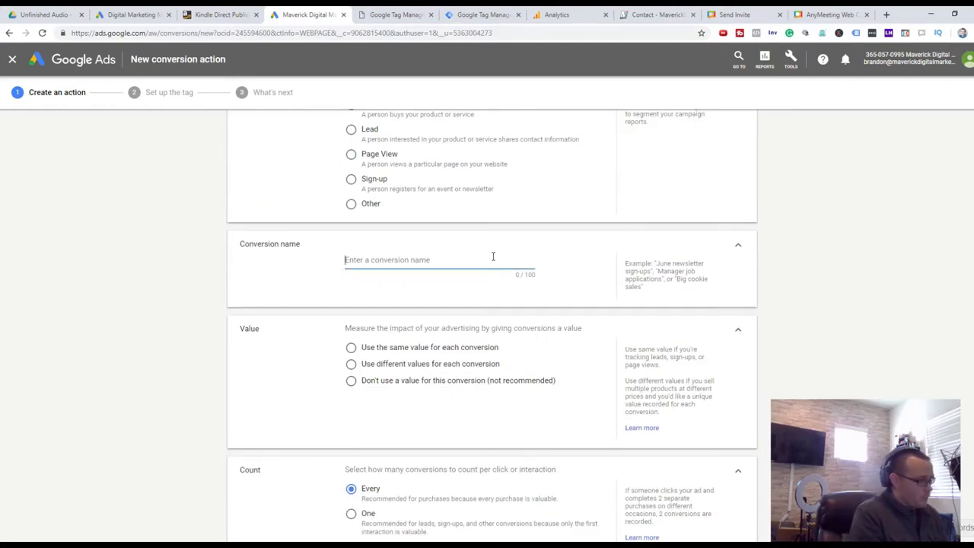
{"action": "type", "text": "Maverick Digi"}
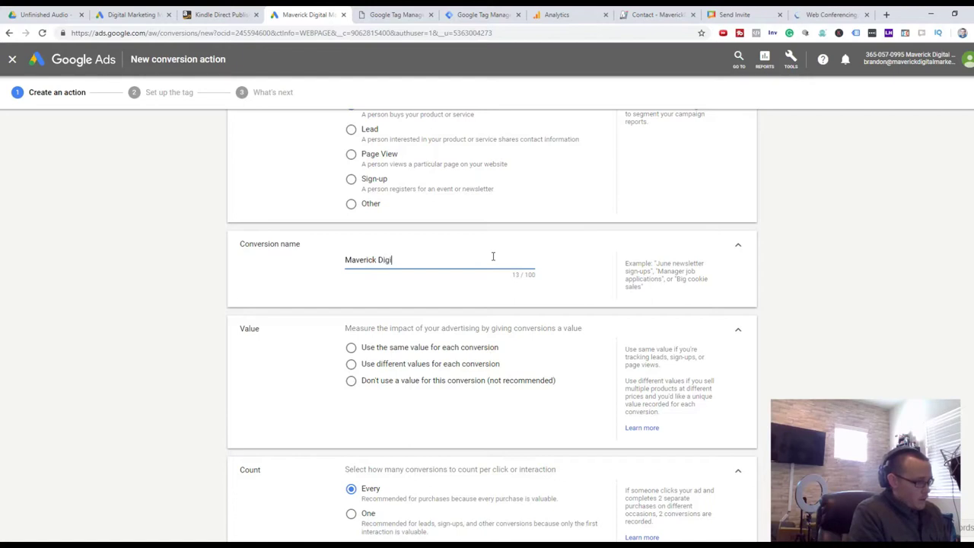
{"action": "type", "text": "tal Marketing"}
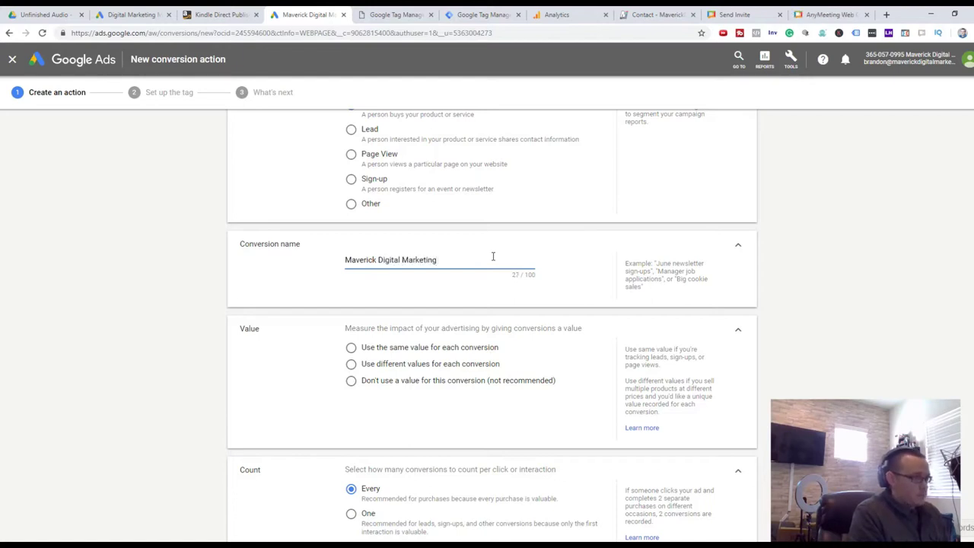
{"action": "type", "text": " Product Purchase"}
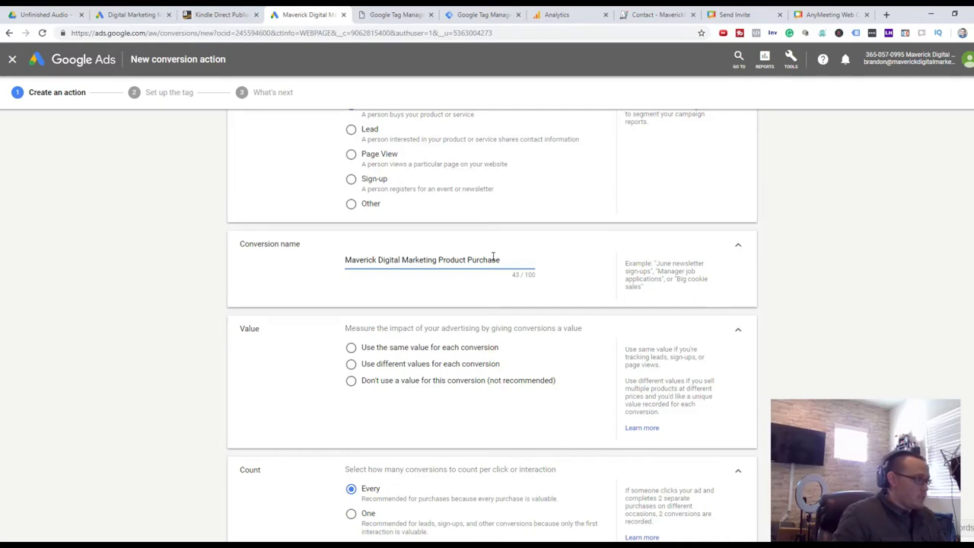
Set the conversion to use no value and create it, continuing to tag setup
{"action": "scroll", "coordinate": [537, 266], "scroll_direction": "down", "scroll_amount": 2}
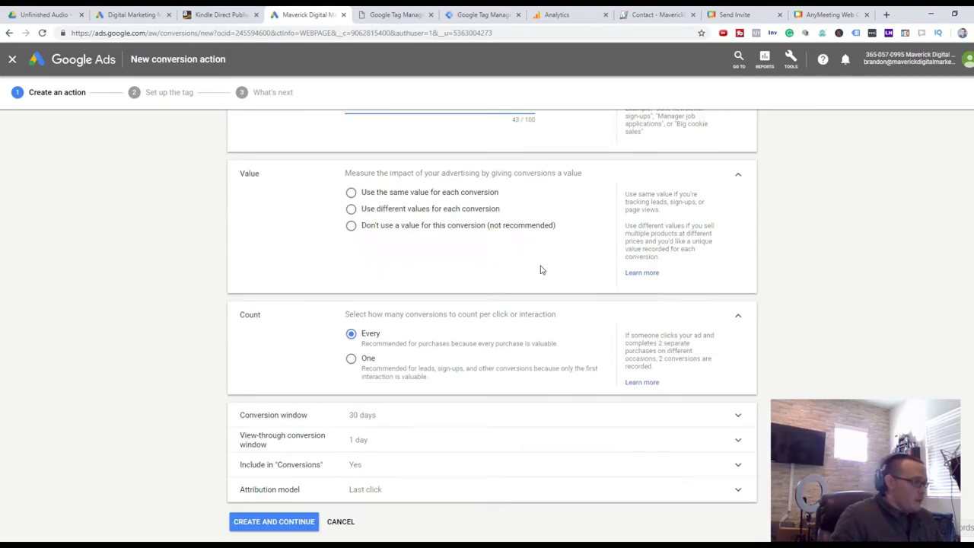
{"action": "scroll", "coordinate": [542, 269], "scroll_direction": "up", "scroll_amount": 4}
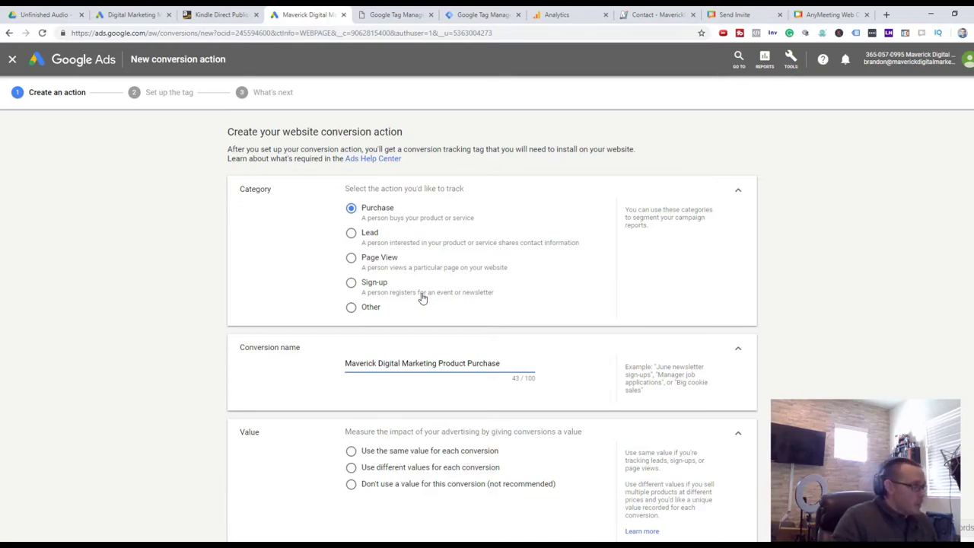
{"action": "scroll", "coordinate": [423, 299], "scroll_direction": "down", "scroll_amount": 3}
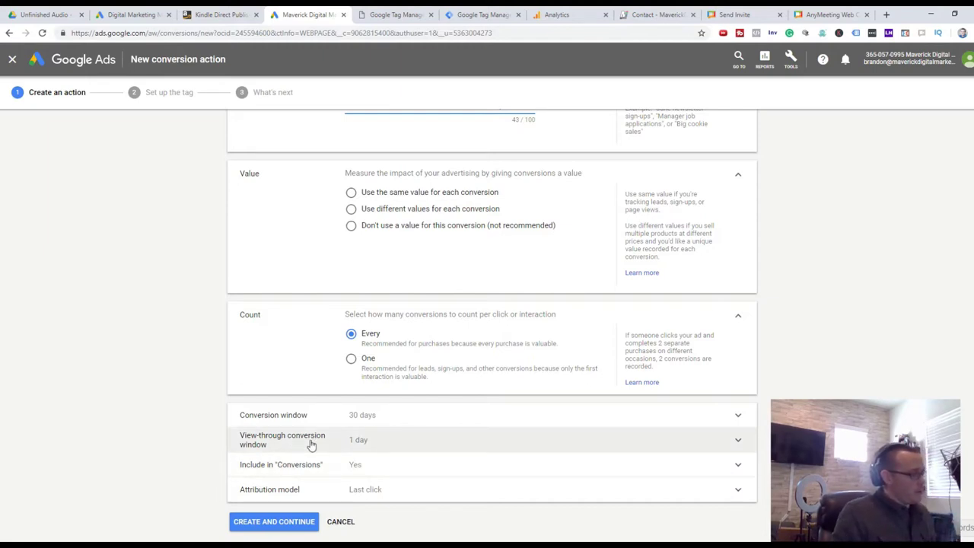
{"action": "scroll", "coordinate": [332, 474], "scroll_direction": "down", "scroll_amount": 1}
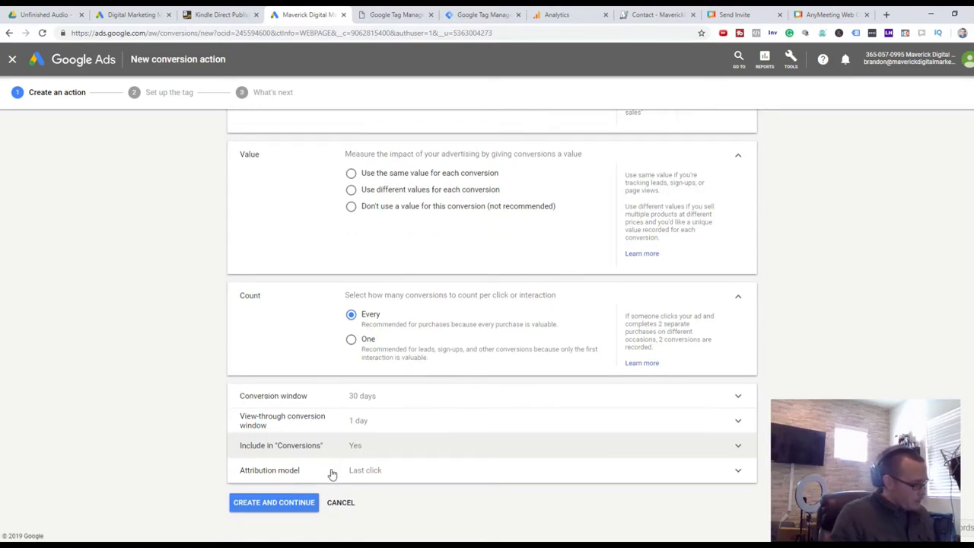
{"action": "left_click", "coordinate": [268, 506]}
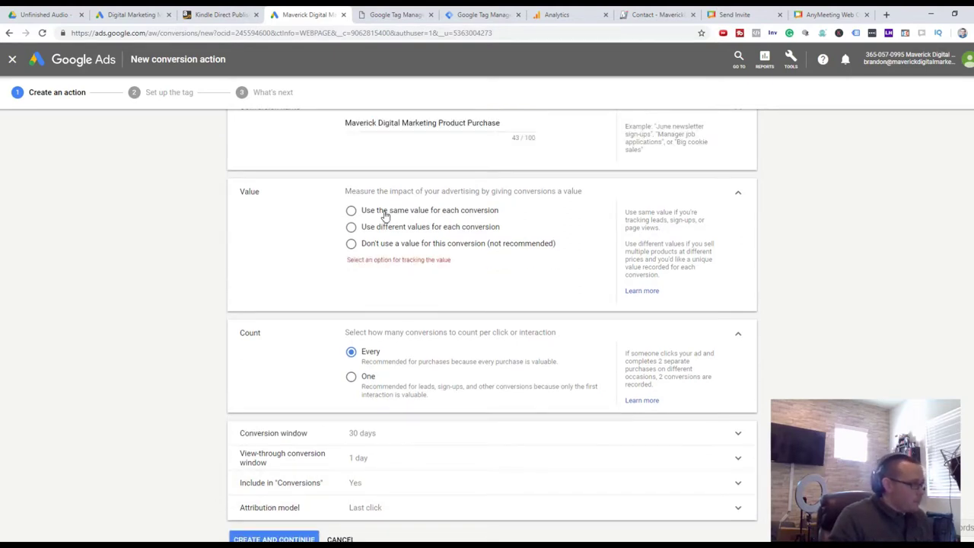
{"action": "left_click", "coordinate": [352, 244]}
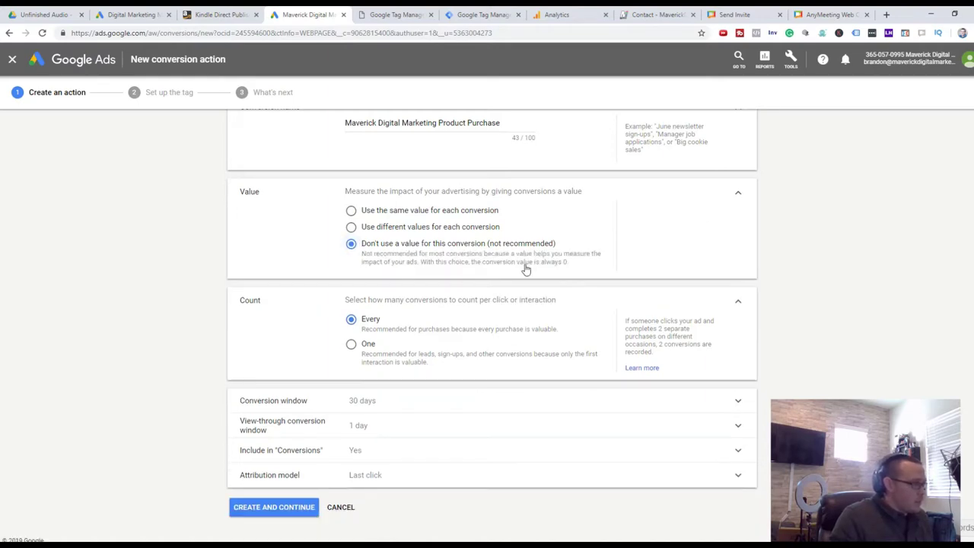
{"action": "scroll", "coordinate": [537, 263], "scroll_direction": "up", "scroll_amount": 3}
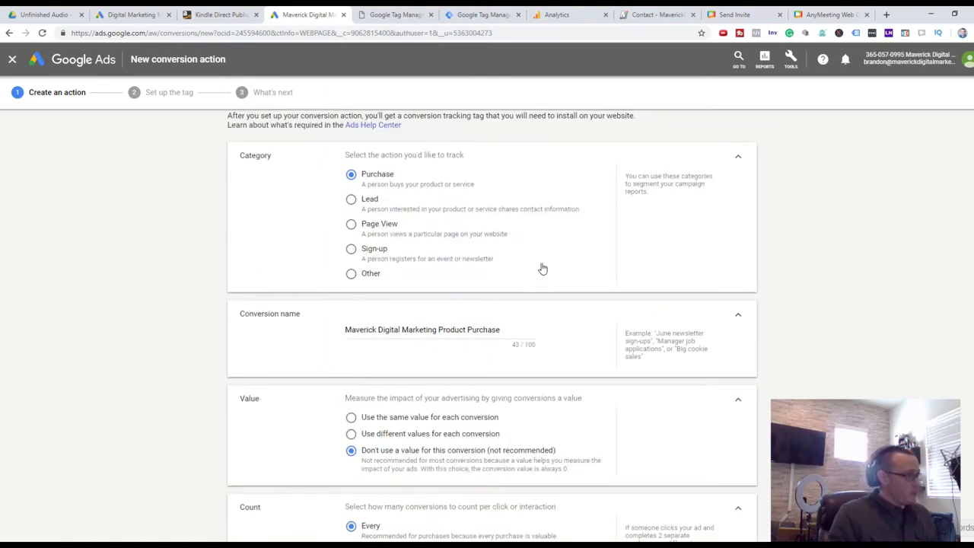
{"action": "scroll", "coordinate": [543, 269], "scroll_direction": "down", "scroll_amount": 2}
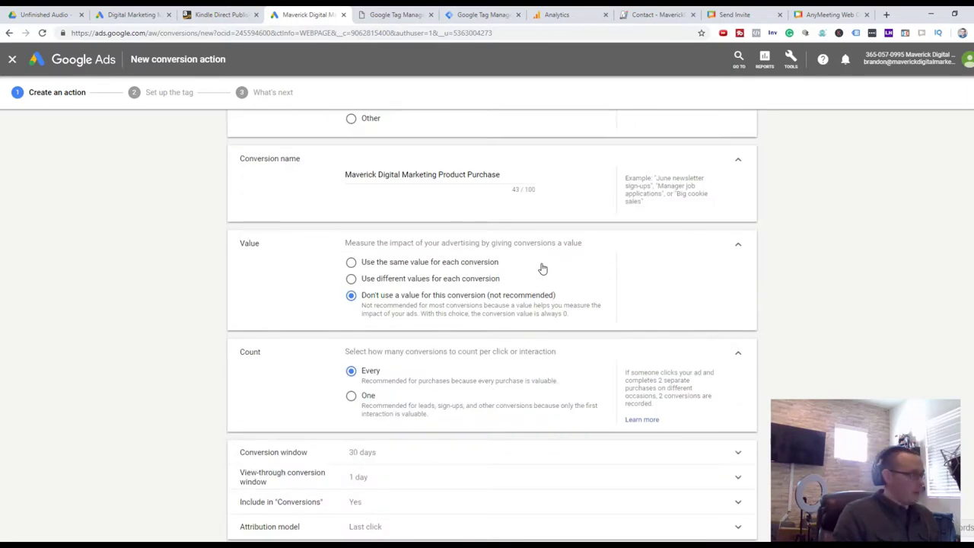
{"action": "scroll", "coordinate": [539, 272], "scroll_direction": "down", "scroll_amount": 1}
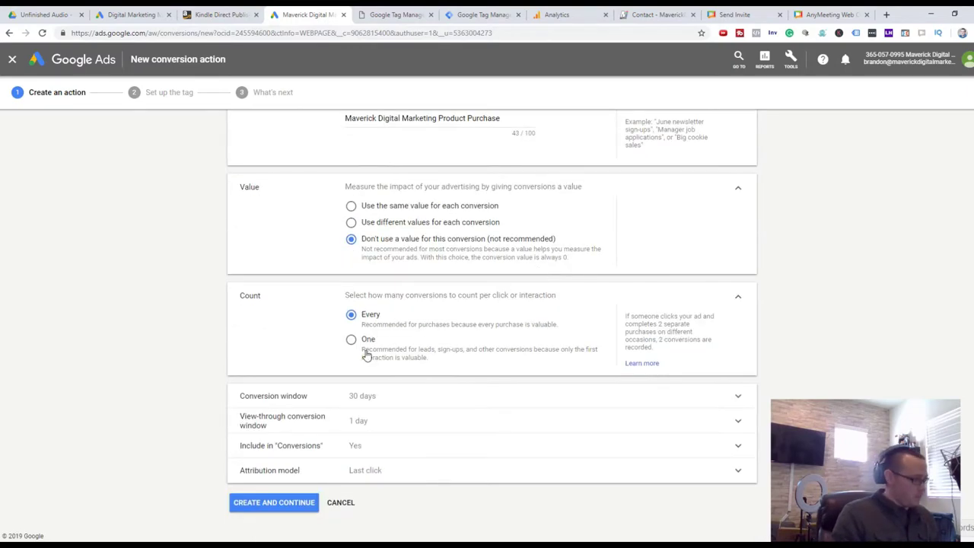
{"action": "left_click", "coordinate": [273, 509]}
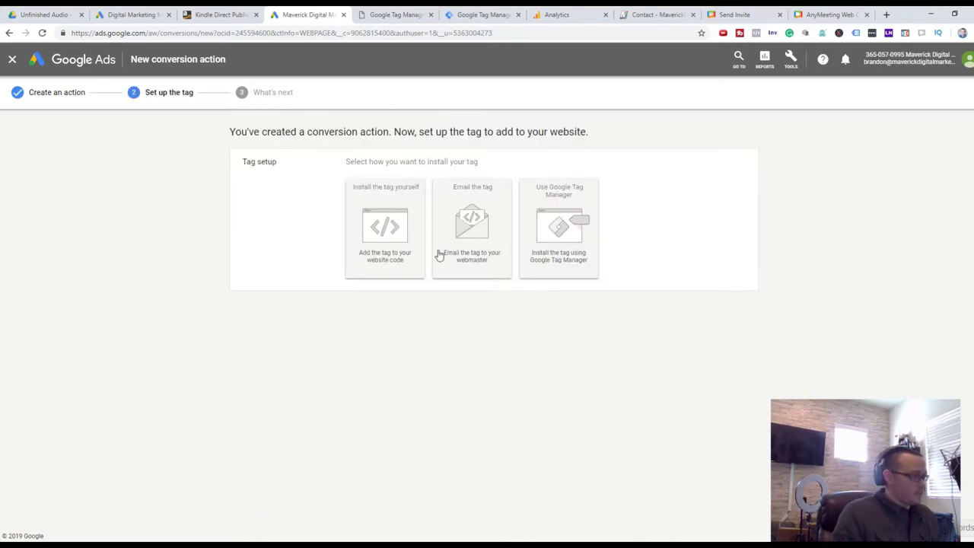
Show the conversion's Google Tag Manager ID and label, then go to the product page
{"action": "left_click", "coordinate": [579, 253]}
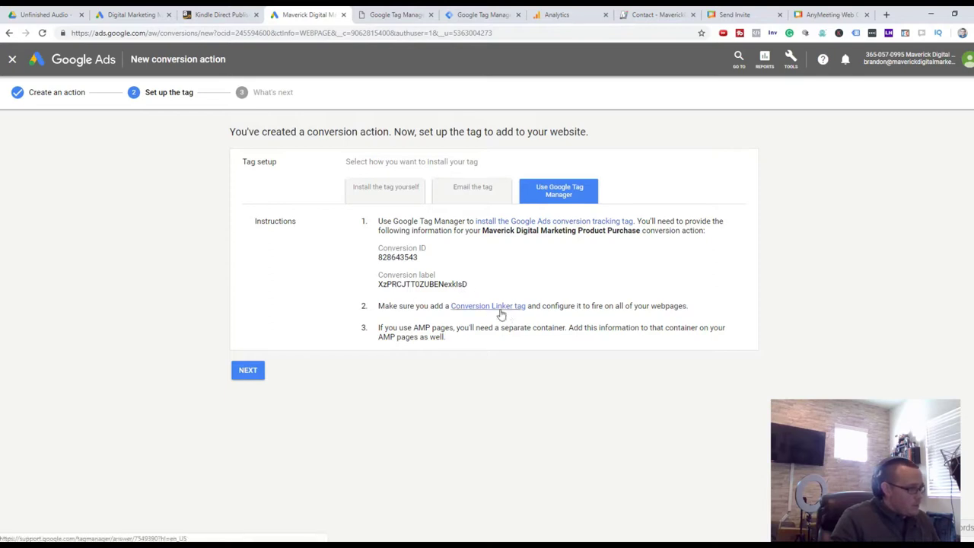
{"action": "key", "text": "ctrl+Tab"}
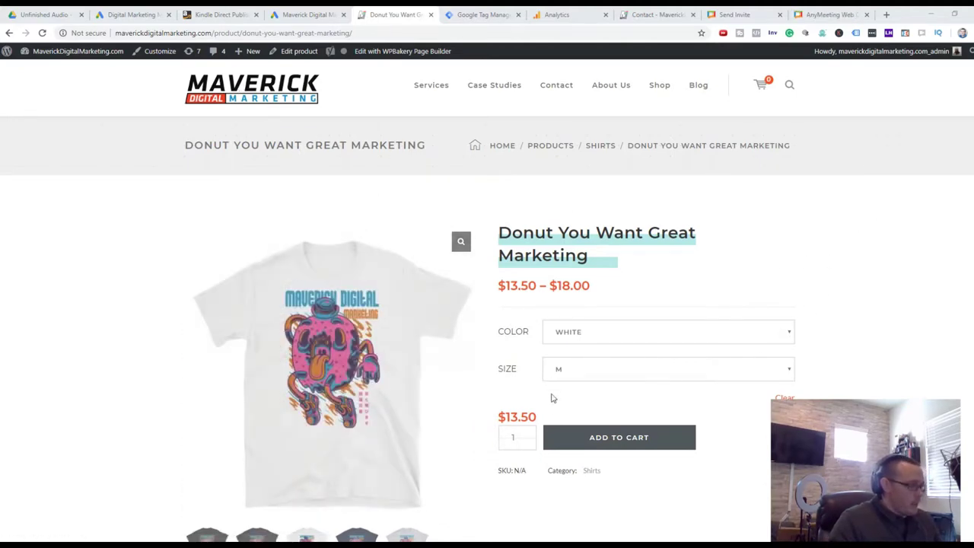
Add the Donut You Want Great Marketing shirt in size L to the cart and view it
{"action": "left_click", "coordinate": [660, 378]}
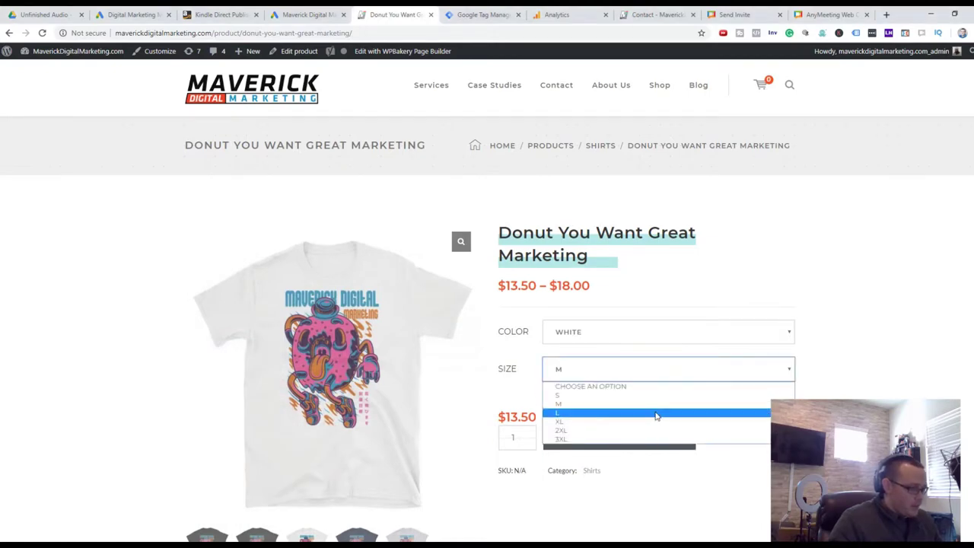
{"action": "left_click", "coordinate": [657, 416]}
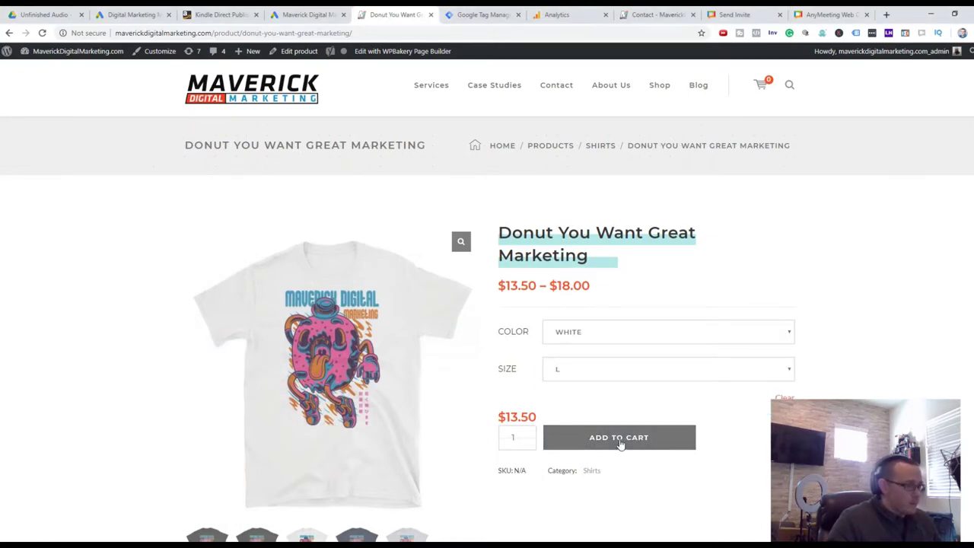
{"action": "left_click", "coordinate": [620, 444]}
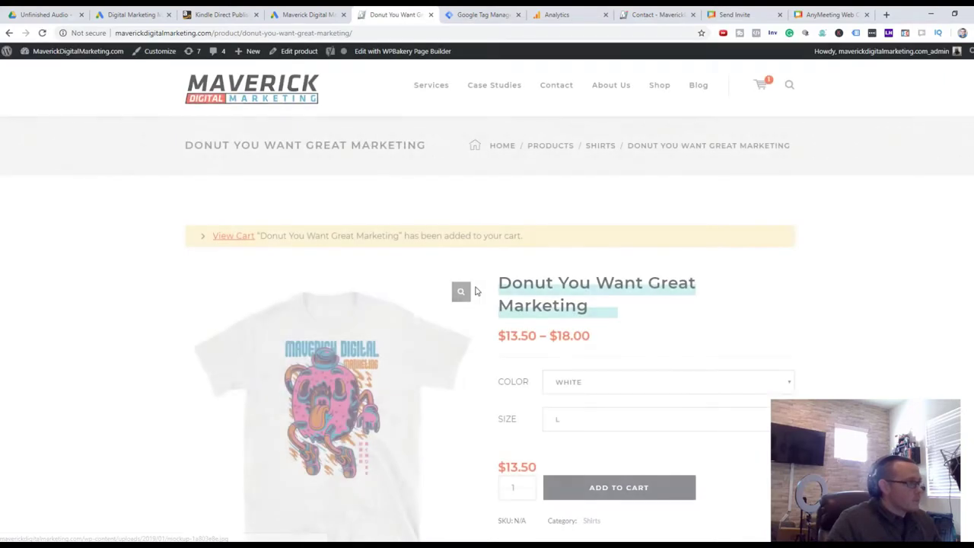
{"action": "left_click", "coordinate": [235, 242]}
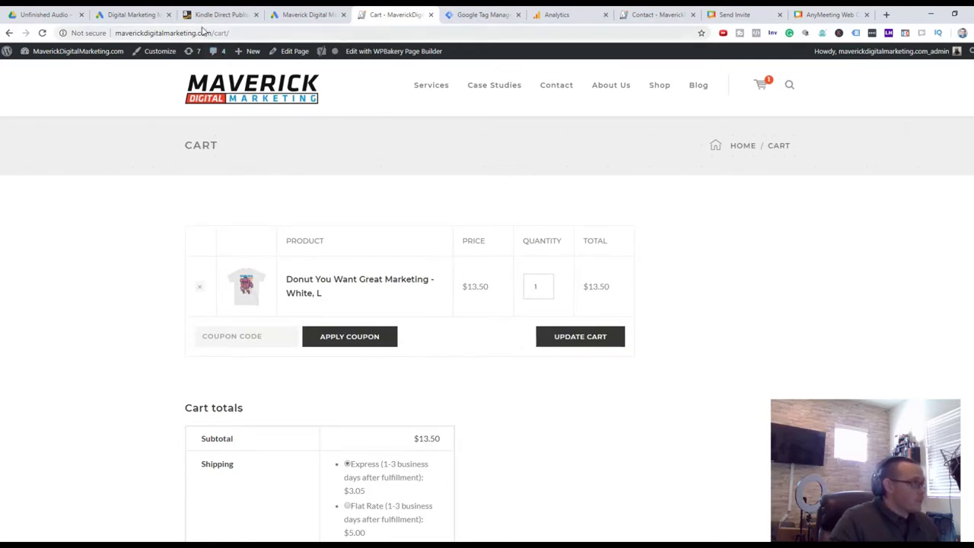
Proceed from the cart to the checkout page
{"action": "left_click_drag", "start_coordinate": [241, 36], "coordinate": [115, 42]}
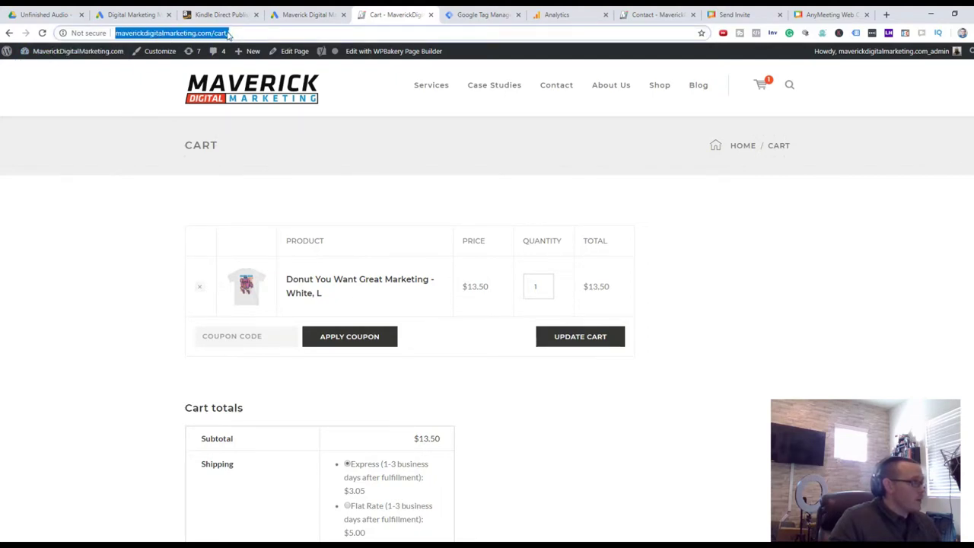
{"action": "left_click", "coordinate": [868, 252]}
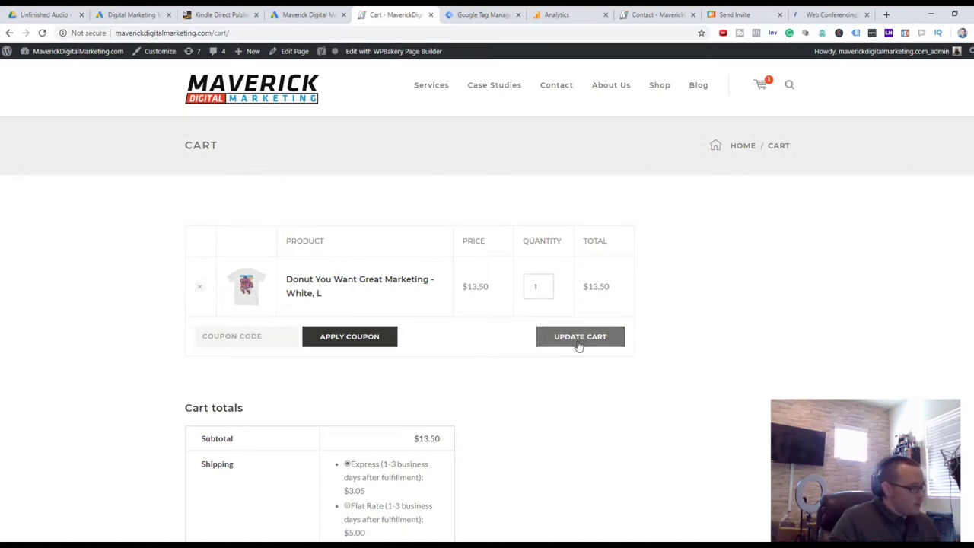
{"action": "scroll", "coordinate": [472, 376], "scroll_direction": "down", "scroll_amount": 4}
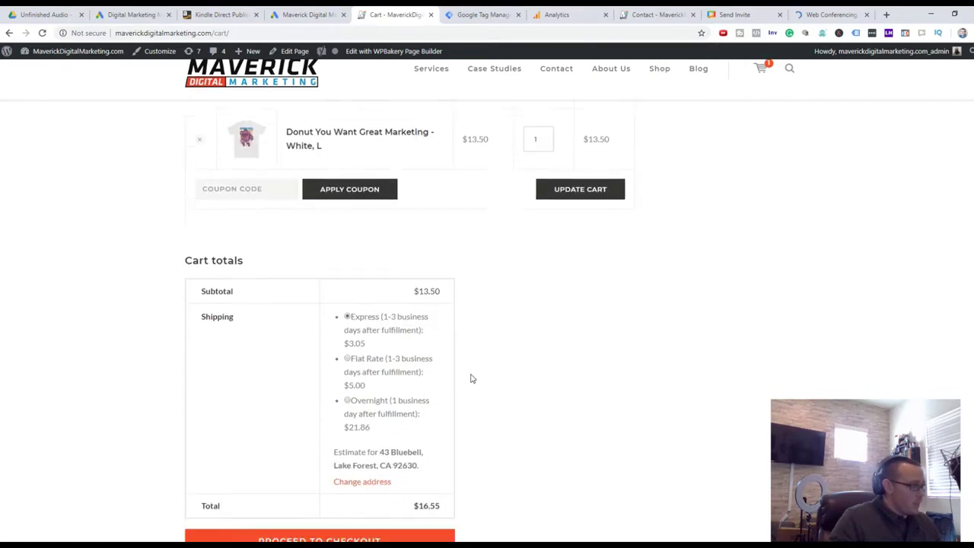
{"action": "left_click", "coordinate": [371, 382]}
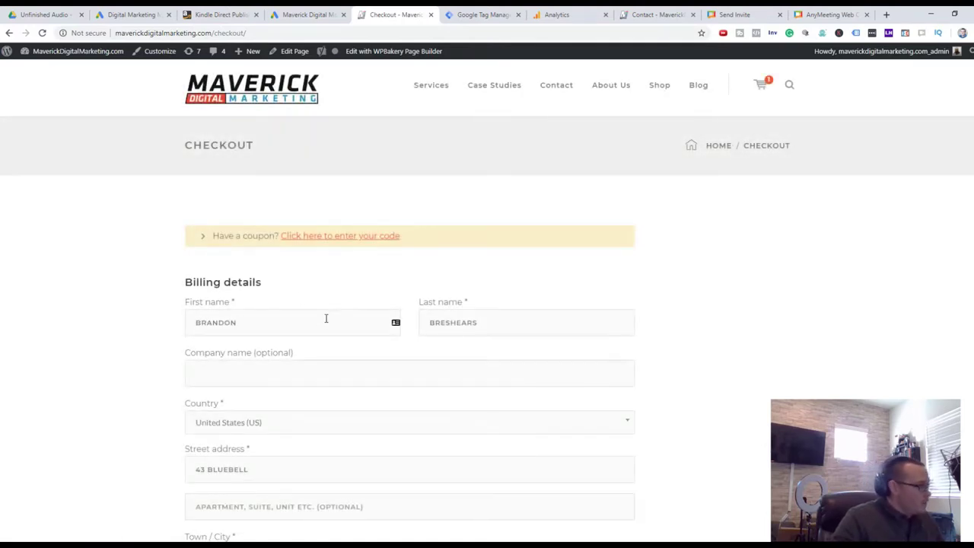
Enter the Stripe test card number, expiry date and CVC, then place the $16.55 order
{"action": "scroll", "coordinate": [330, 313], "scroll_direction": "down", "scroll_amount": 3}
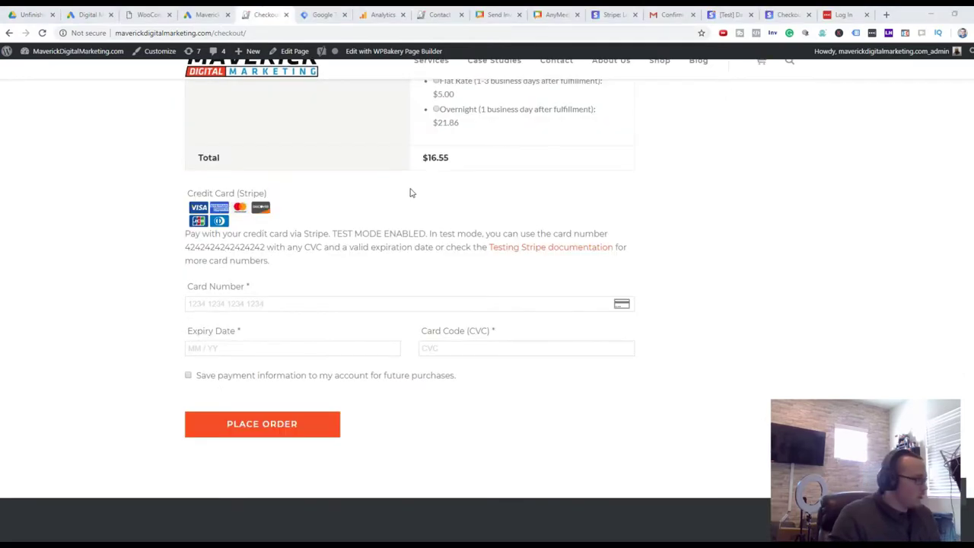
{"action": "scroll", "coordinate": [404, 282], "scroll_direction": "up", "scroll_amount": 4}
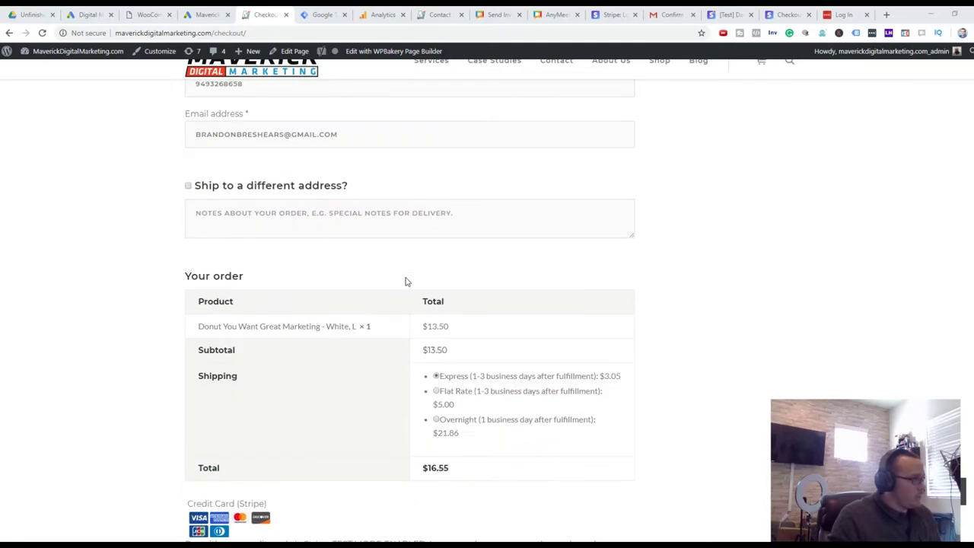
{"action": "scroll", "coordinate": [345, 255], "scroll_direction": "down", "scroll_amount": 7}
{"action": "scroll", "coordinate": [299, 168], "scroll_direction": "up", "scroll_amount": 2}
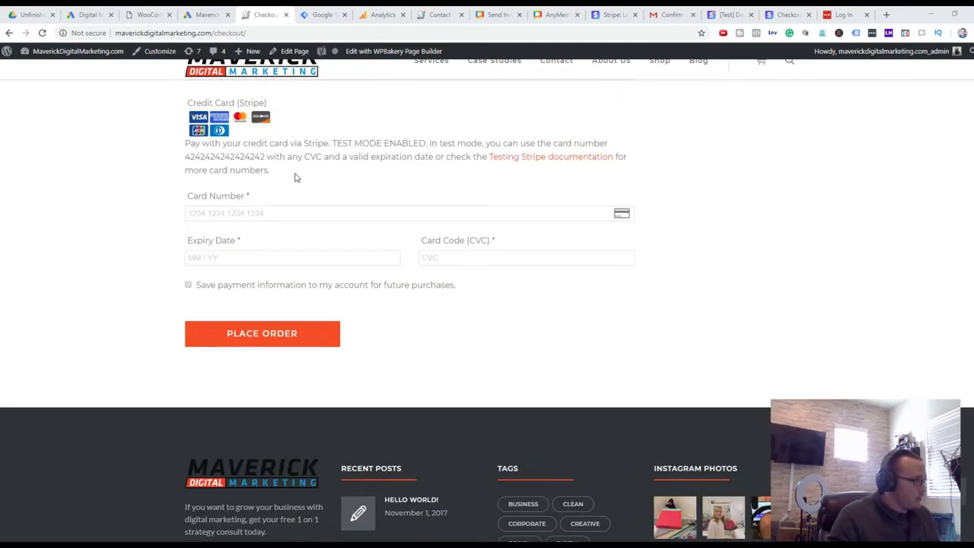
{"action": "left_click_drag", "start_coordinate": [264, 157], "coordinate": [183, 161]}
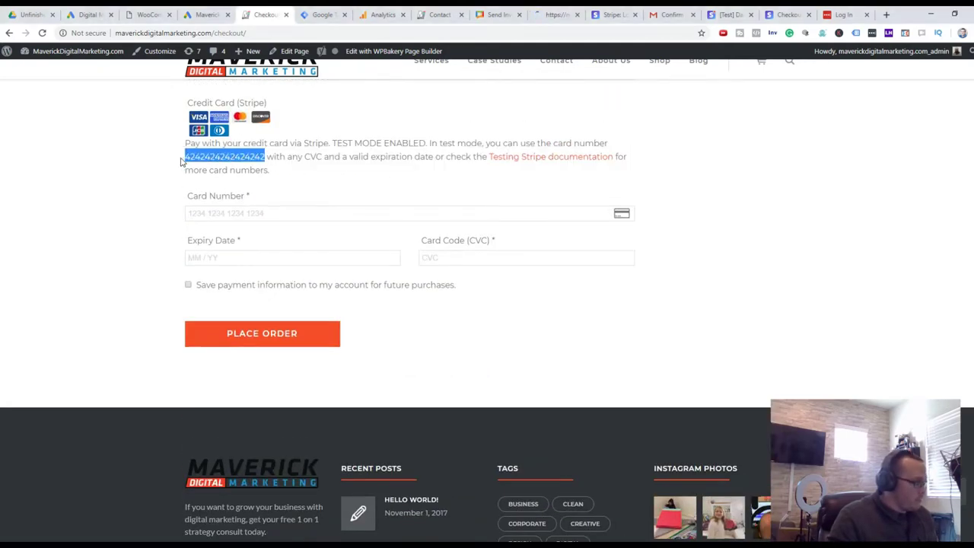
{"action": "left_click", "coordinate": [245, 221]}
{"action": "left_click", "coordinate": [243, 217]}
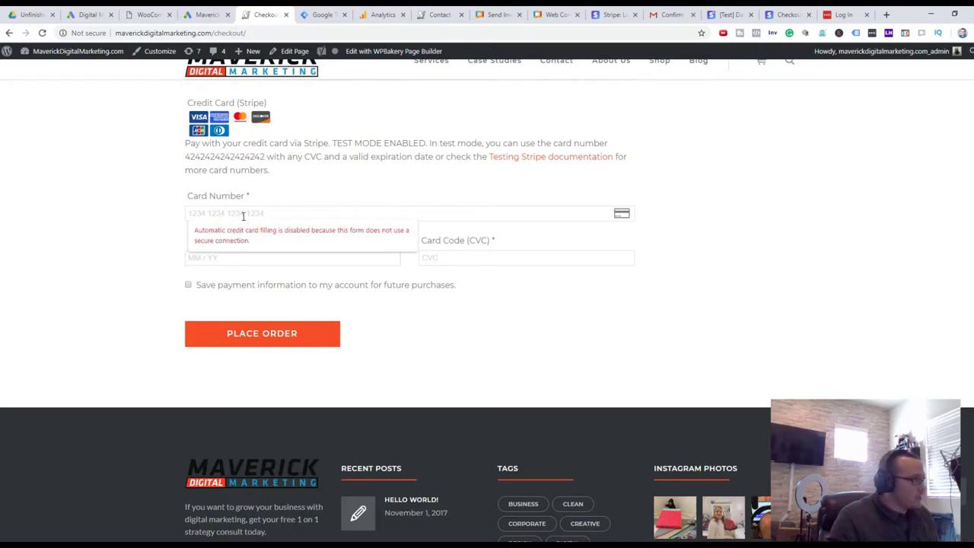
{"action": "key", "text": "ctrl+v"}
{"action": "left_click", "coordinate": [286, 260]}
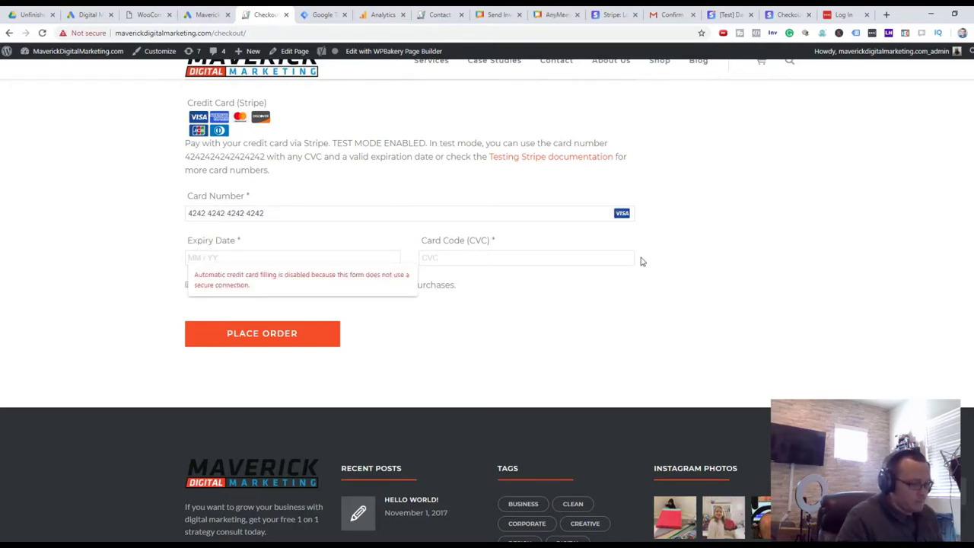
{"action": "type", "text": "01 /24"}
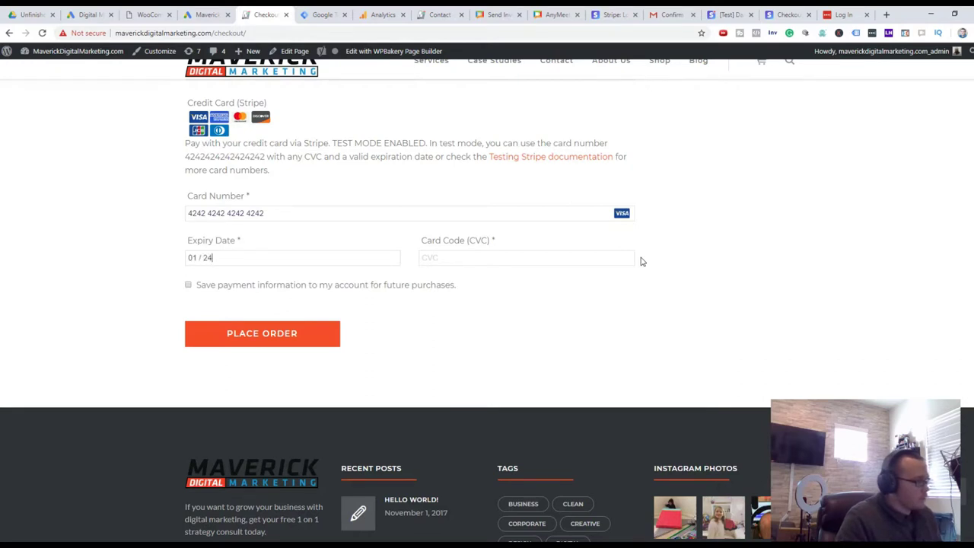
{"action": "type", "text": "111"}
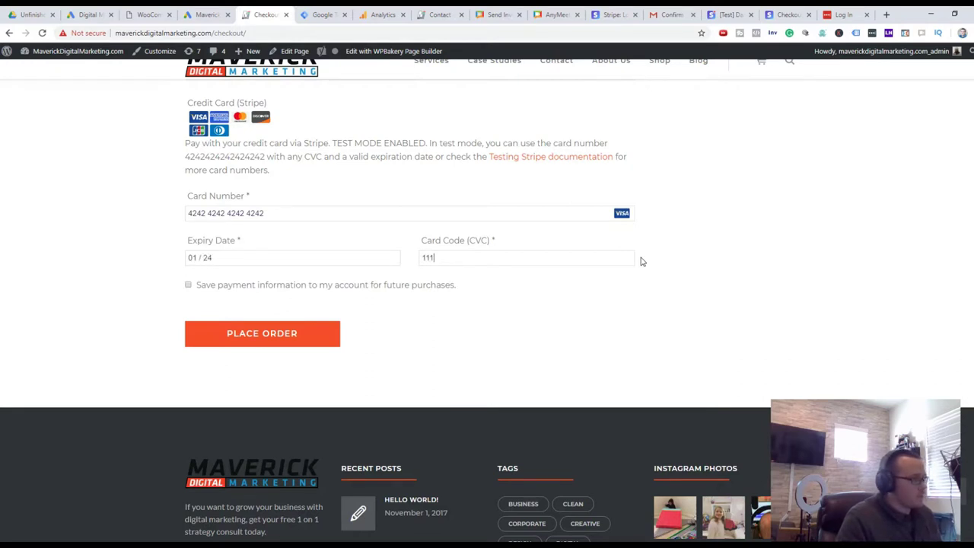
{"action": "left_click", "coordinate": [305, 332]}
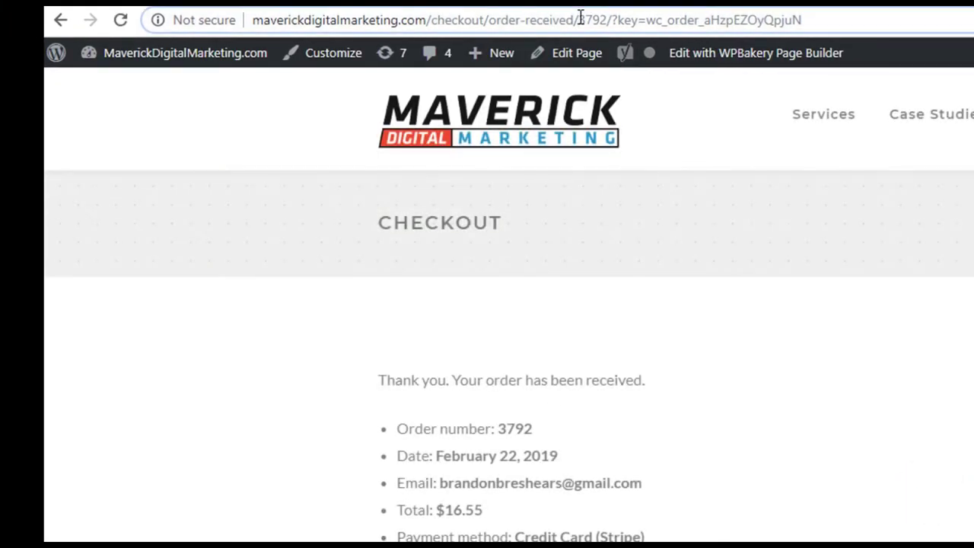
Select the 'checkout/order-received/' part of the confirmation page address and go back to Tag Manager
{"action": "left_click_drag", "start_coordinate": [581, 17], "coordinate": [153, 67]}
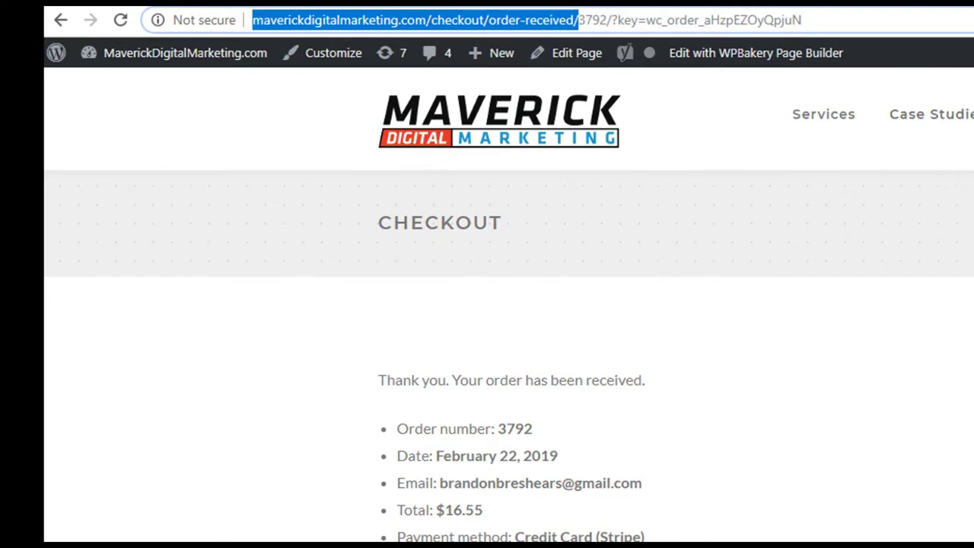
{"action": "scroll", "coordinate": [508, 305], "scroll_direction": "down", "scroll_amount": 10}
{"action": "scroll", "coordinate": [508, 305], "scroll_direction": "up", "scroll_amount": 10}
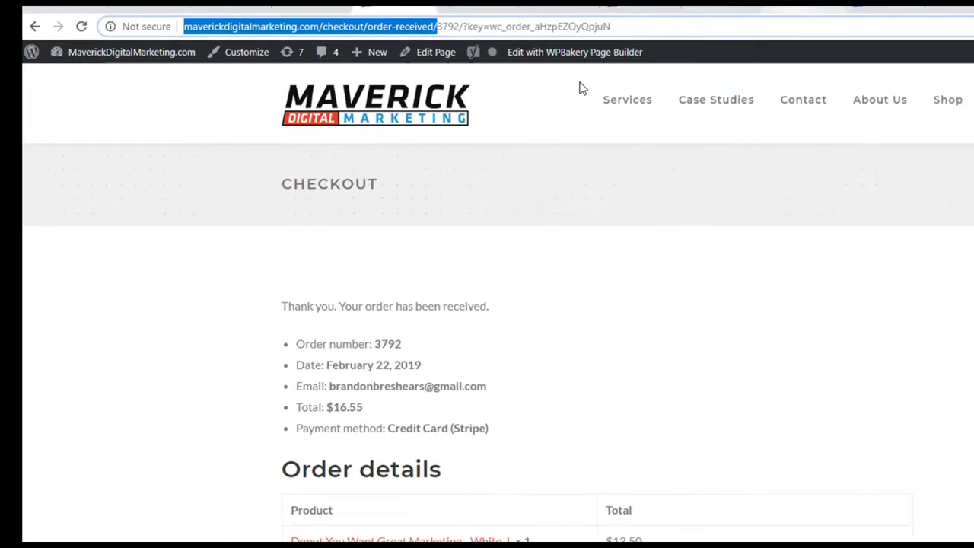
{"action": "key", "text": "ctrl+Tab"}
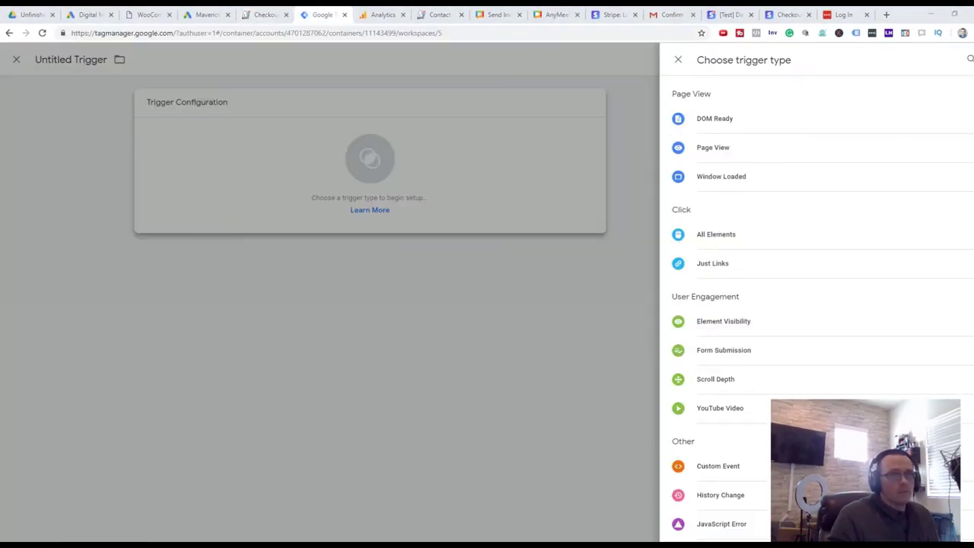
Make the trigger a Page View firing on some pages where Page URL matches the pasted order-received address
{"action": "left_click", "coordinate": [717, 158]}
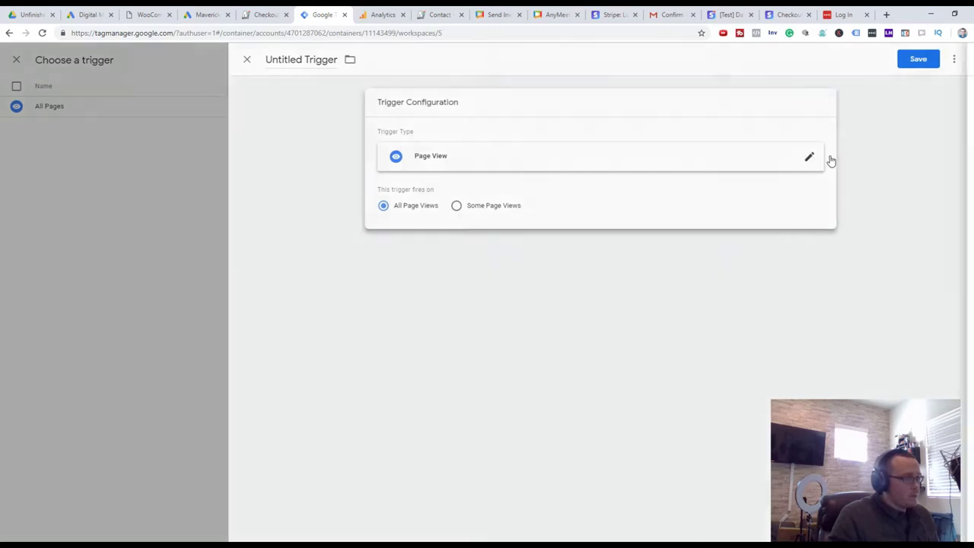
{"action": "left_click", "coordinate": [829, 160]}
{"action": "left_click", "coordinate": [381, 211]}
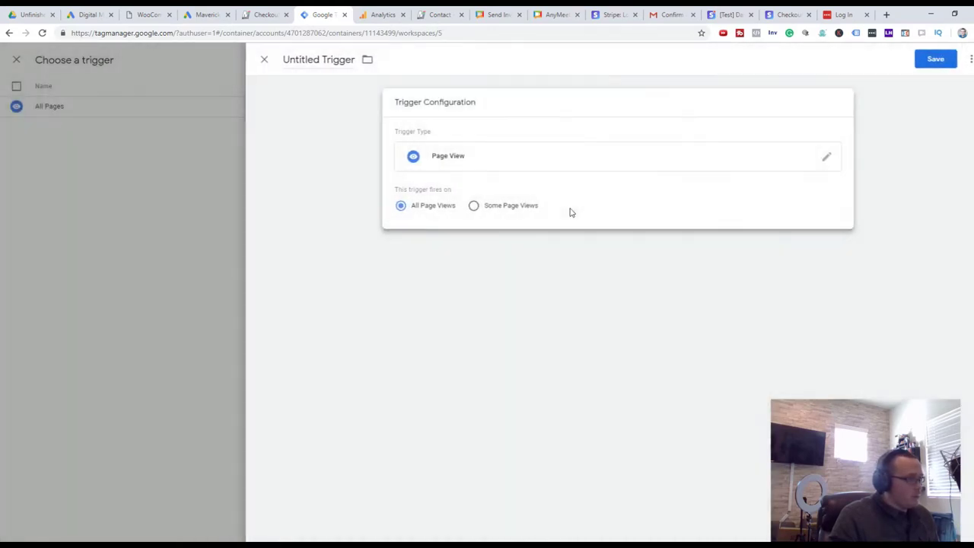
{"action": "left_click", "coordinate": [500, 207]}
{"action": "left_click", "coordinate": [726, 249]}
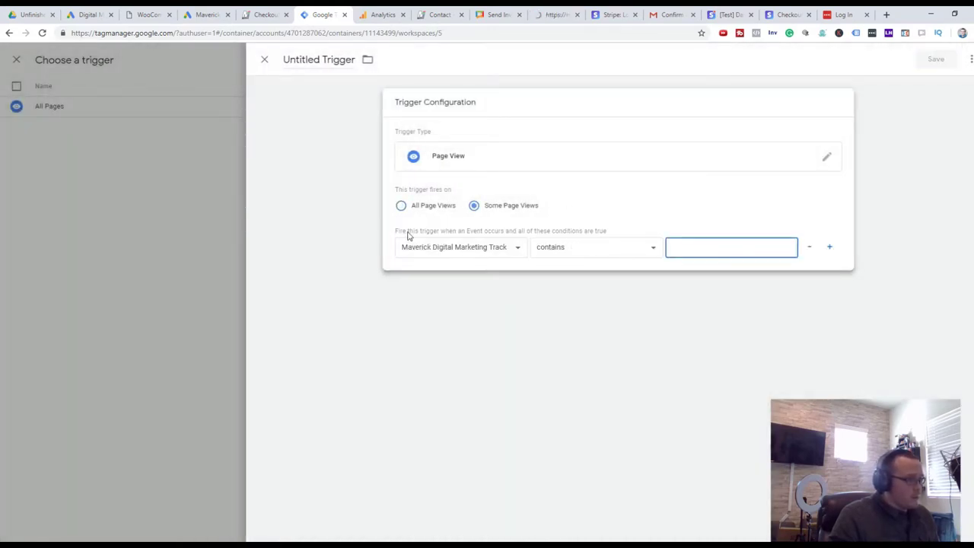
{"action": "left_click", "coordinate": [516, 248]}
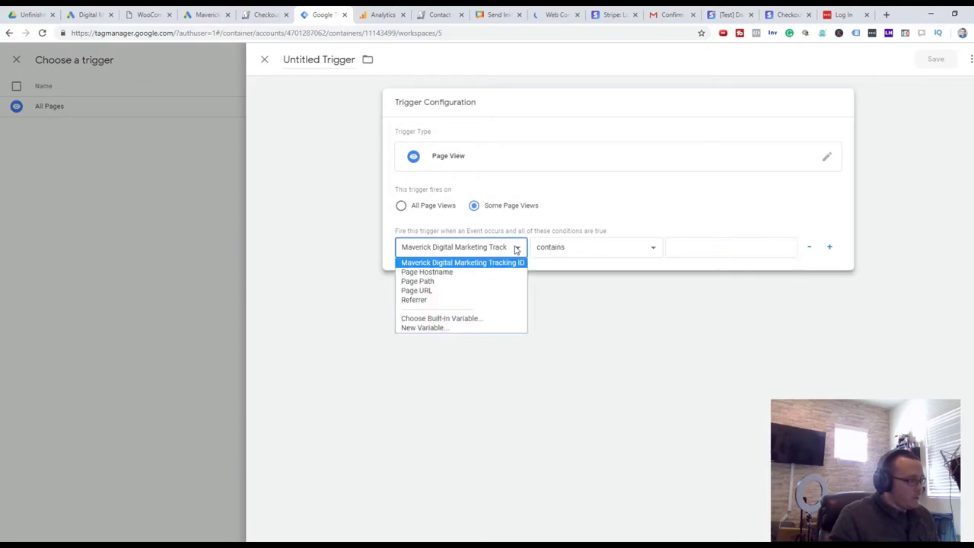
{"action": "left_click", "coordinate": [492, 290]}
{"action": "left_click", "coordinate": [700, 249]}
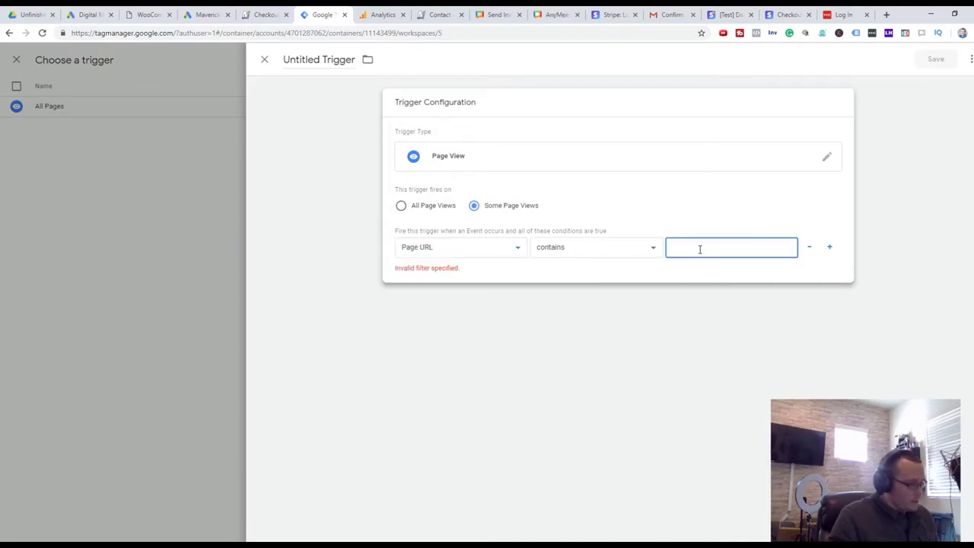
{"action": "type", "text": "http://maverickdigitalmarketing.com/"}
{"action": "left_click", "coordinate": [758, 229]}
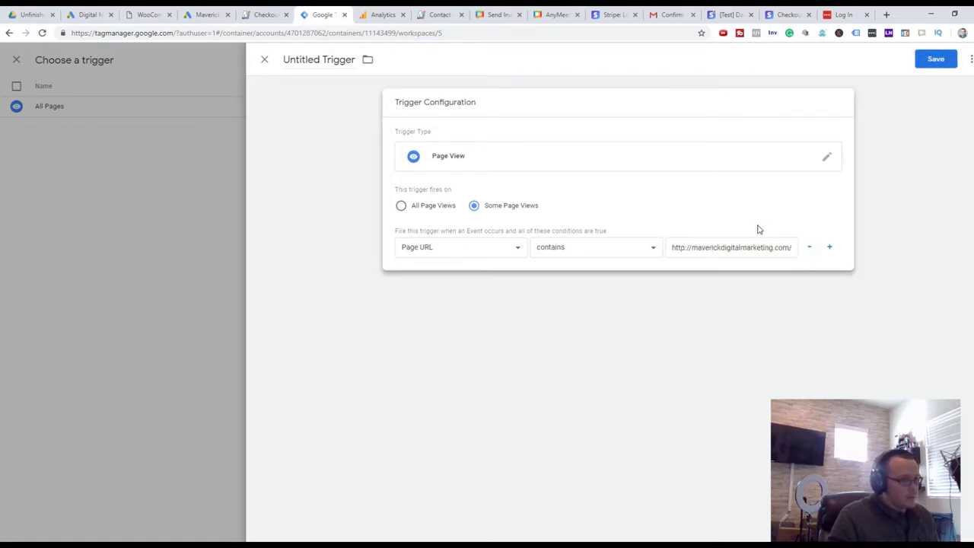
Save the trigger with the name 'Maverick Digital Marketing Checkout Page'
{"action": "left_click", "coordinate": [935, 60]}
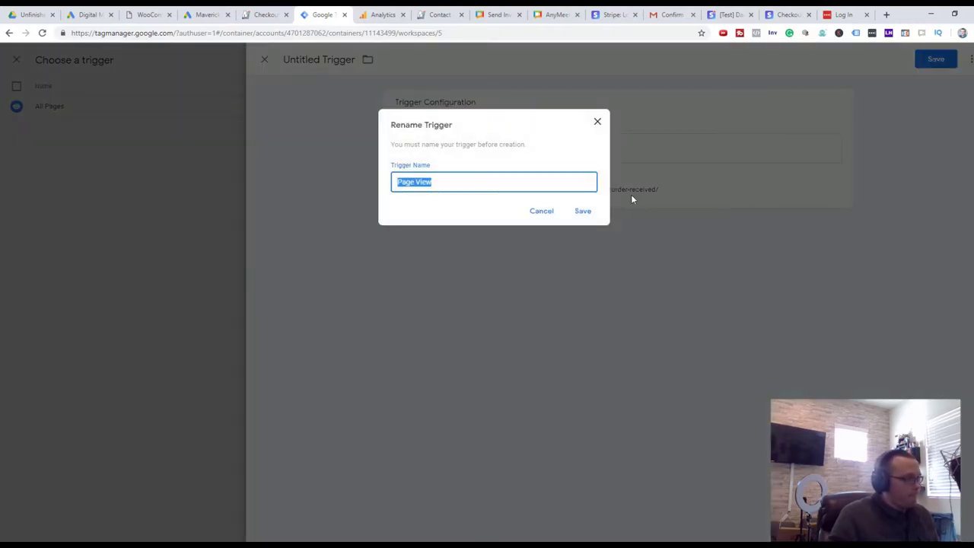
{"action": "type", "text": "Che"}
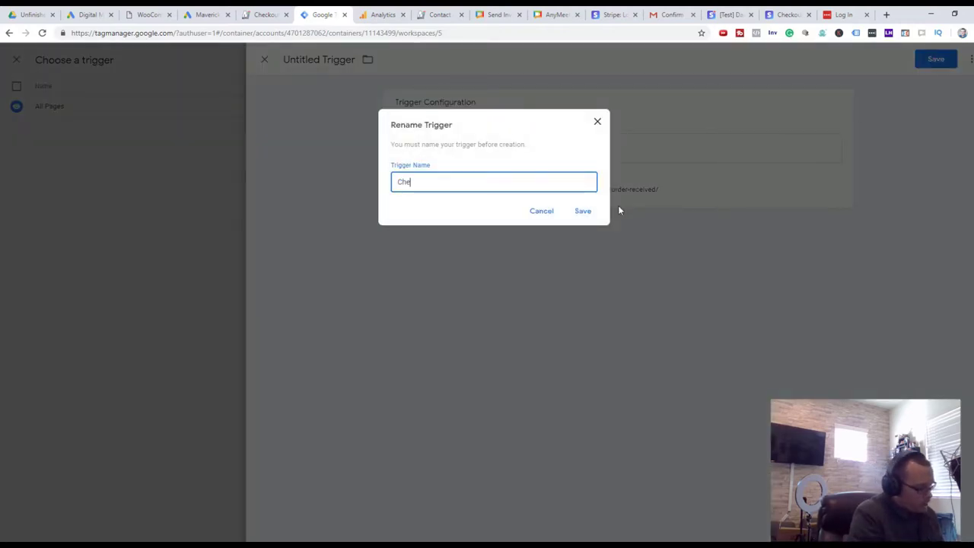
{"action": "key", "text": "BackSpace"}
{"action": "key", "text": "BackSpace"}
{"action": "key", "text": "BackSpace"}
{"action": "type", "text": "Maverick"}
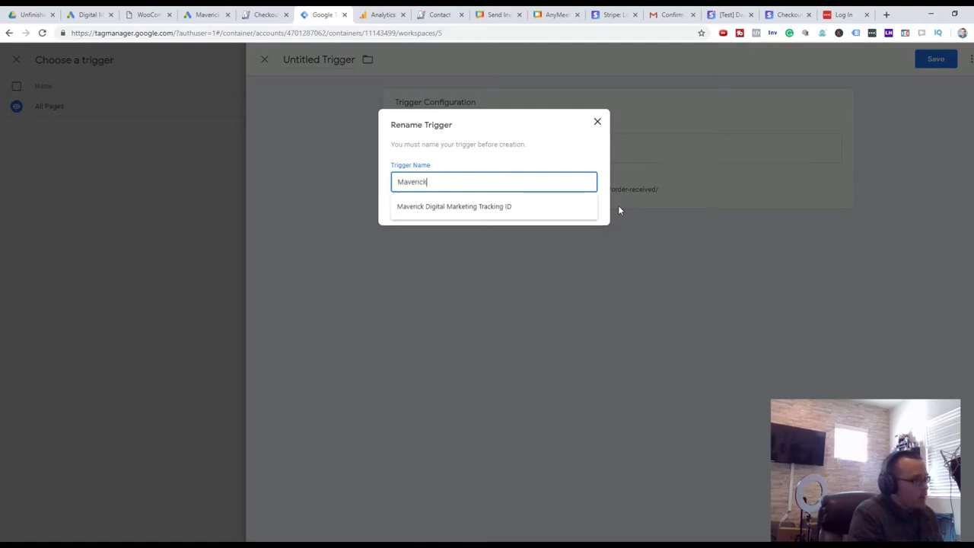
{"action": "type", "text": " Digital Marke"}
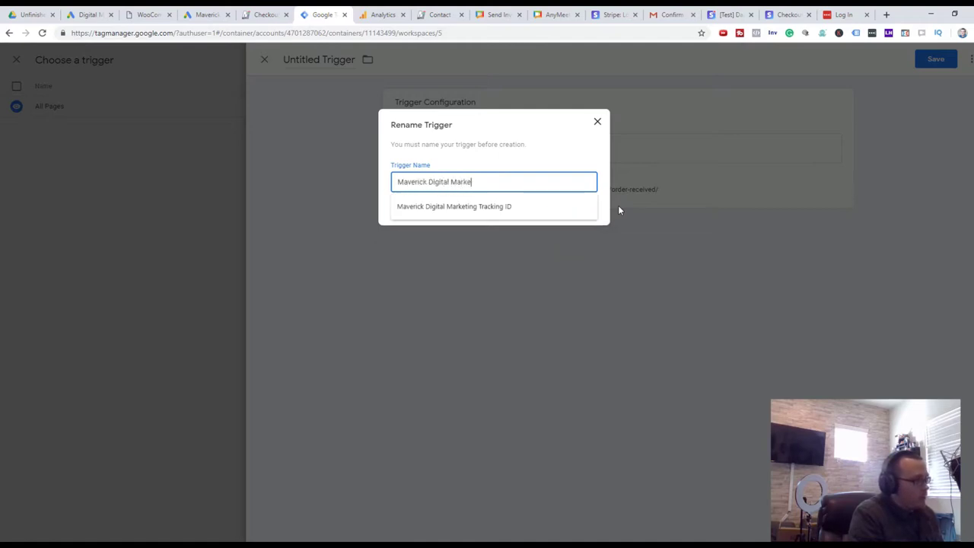
{"action": "type", "text": "ting Checkout Page"}
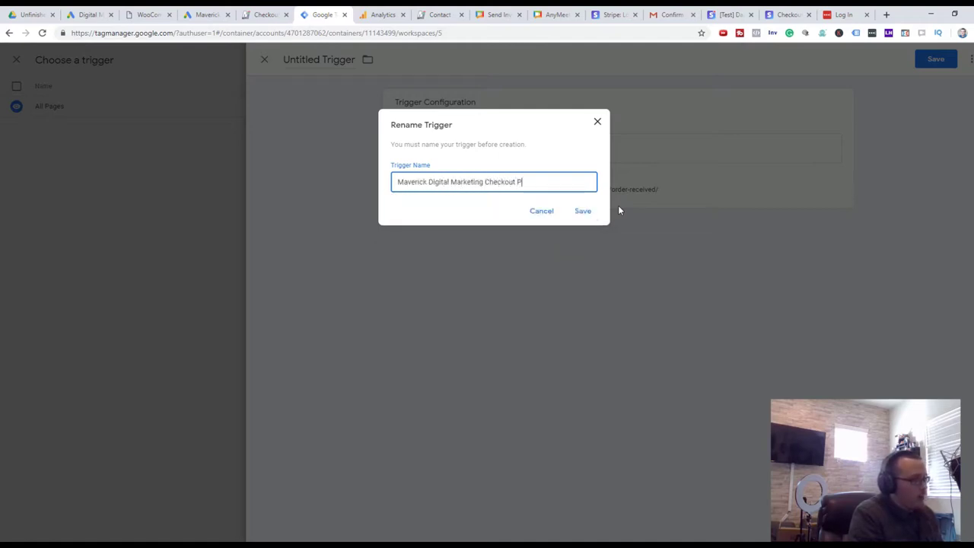
{"action": "left_click", "coordinate": [583, 211]}
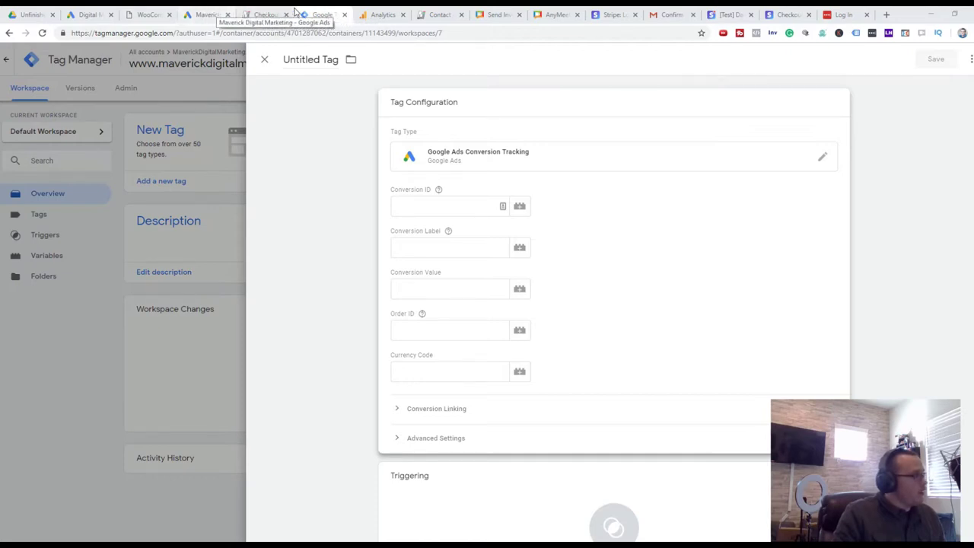
Copy the conversion ID from Google Ads' Tag Manager setup into the tag's Conversion ID field
{"action": "left_click", "coordinate": [217, 15]}
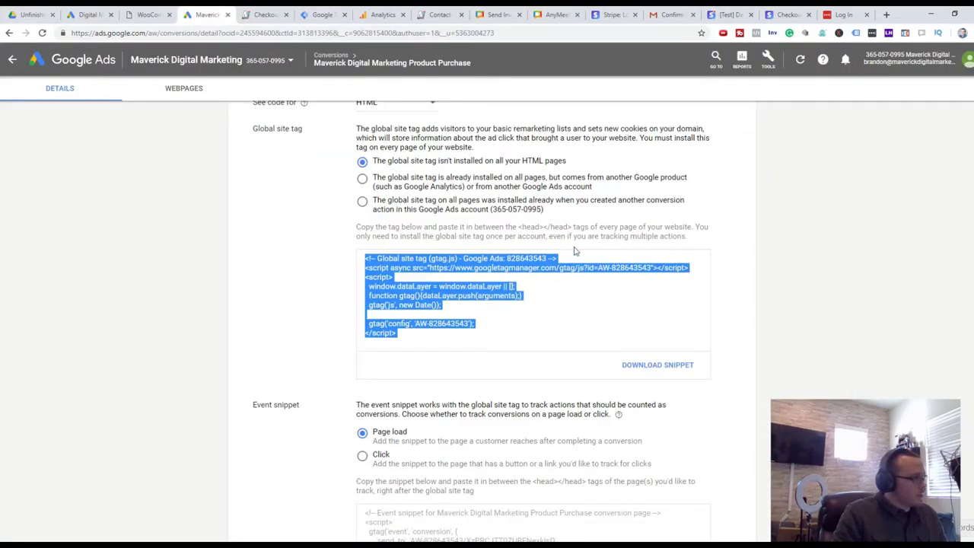
{"action": "left_click", "coordinate": [718, 256]}
{"action": "scroll", "coordinate": [674, 263], "scroll_direction": "up", "scroll_amount": 4}
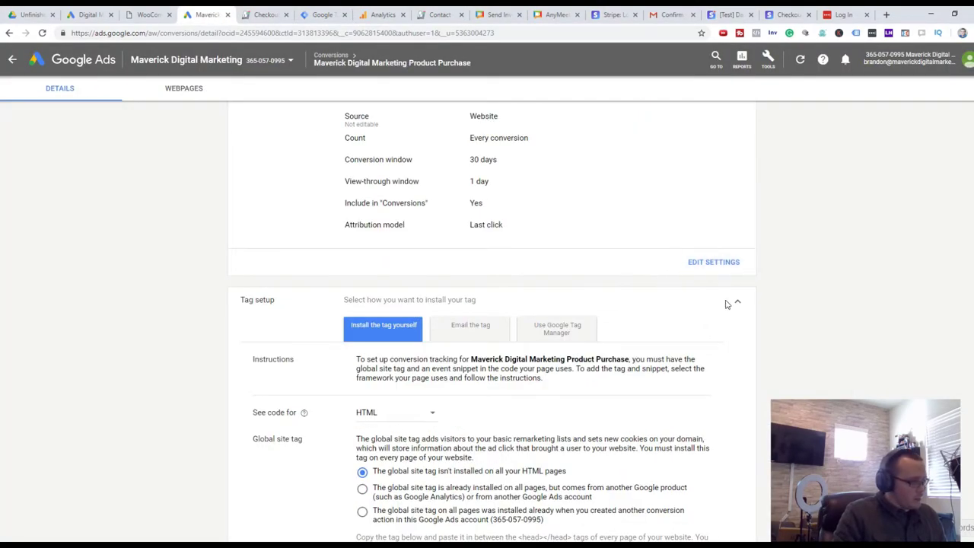
{"action": "left_click", "coordinate": [552, 332]}
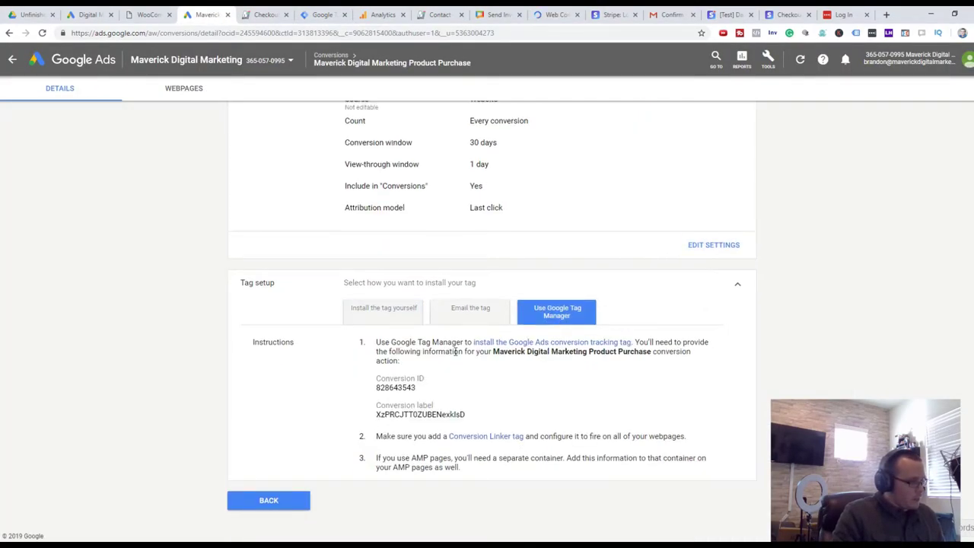
{"action": "left_click_drag", "start_coordinate": [376, 402], "coordinate": [377, 387]}
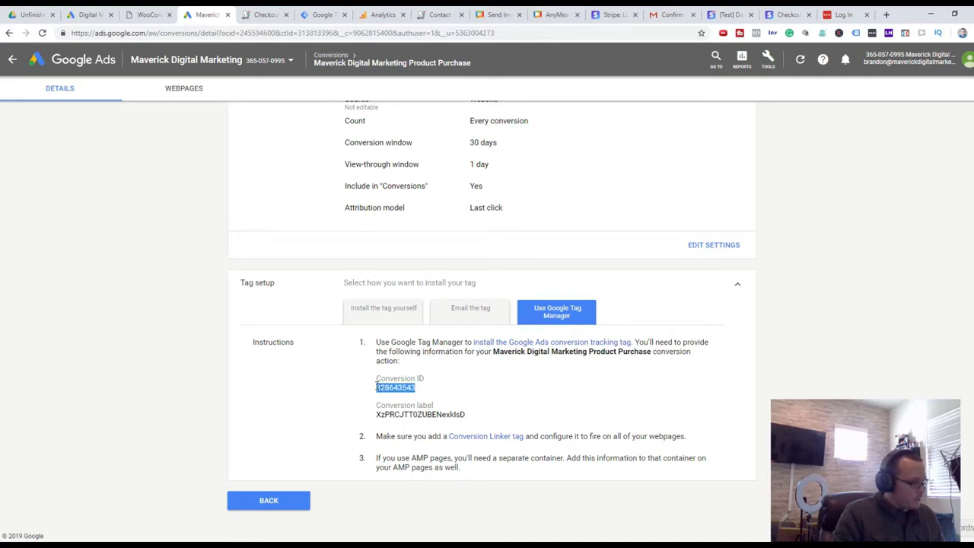
{"action": "key", "text": "ctrl+c"}
{"action": "left_click", "coordinate": [318, 11]}
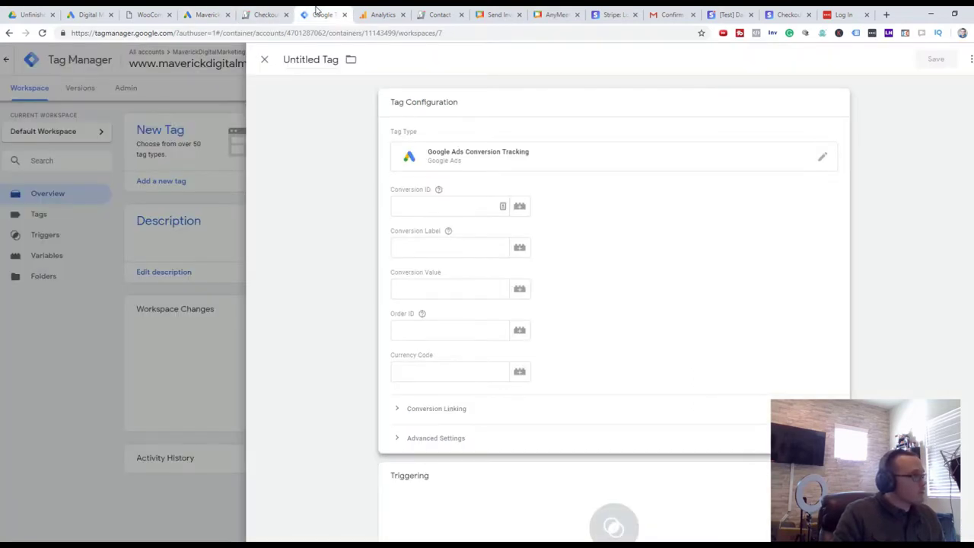
{"action": "left_click", "coordinate": [456, 207]}
{"action": "key", "text": "ctrl+v"}
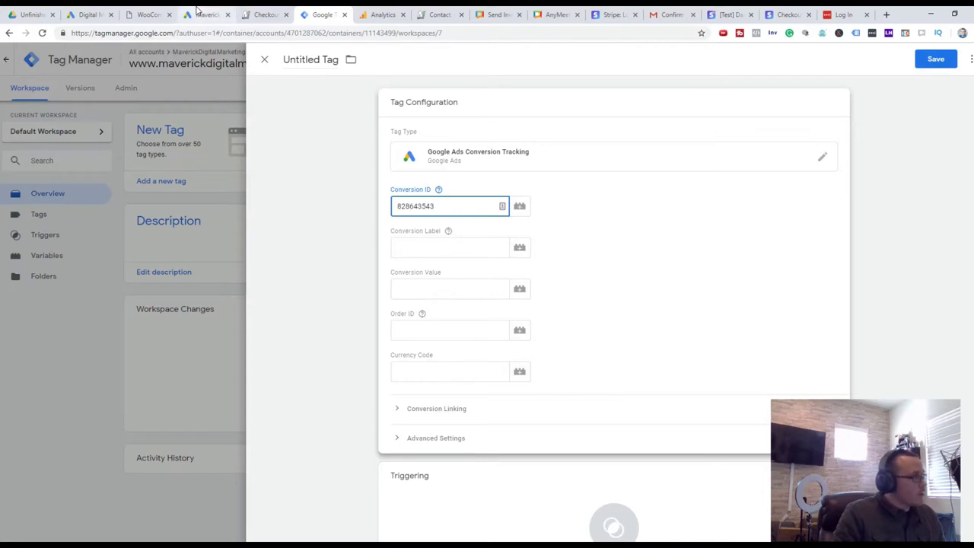
Copy the conversion label from Google Ads into the tag's Conversion Label field
{"action": "left_click", "coordinate": [199, 13]}
{"action": "left_click_drag", "start_coordinate": [469, 418], "coordinate": [371, 414]}
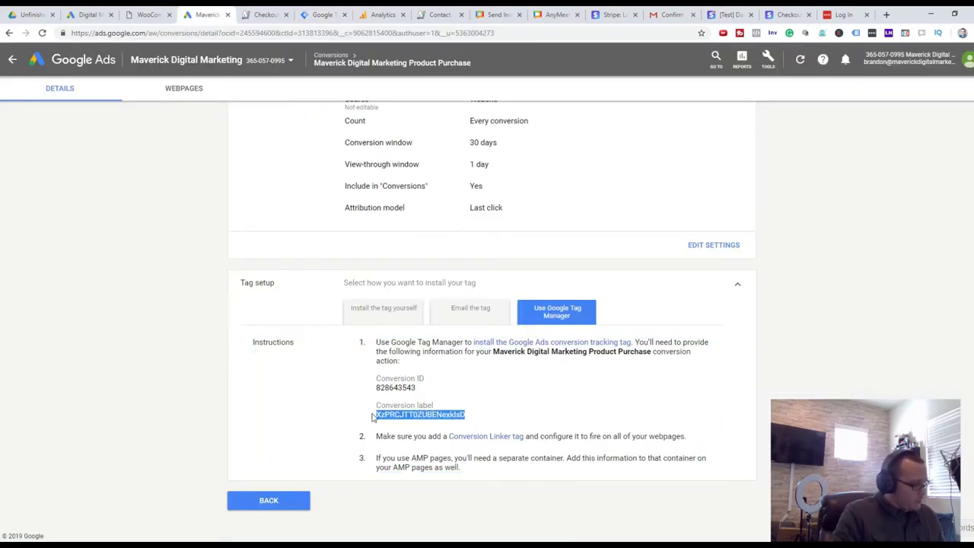
{"action": "key", "text": "ctrl+c"}
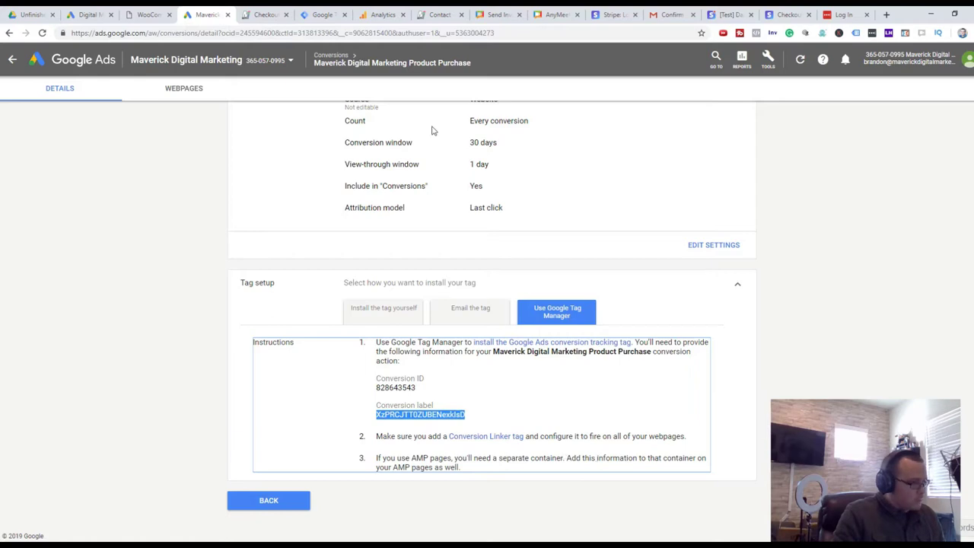
{"action": "left_click", "coordinate": [279, 13]}
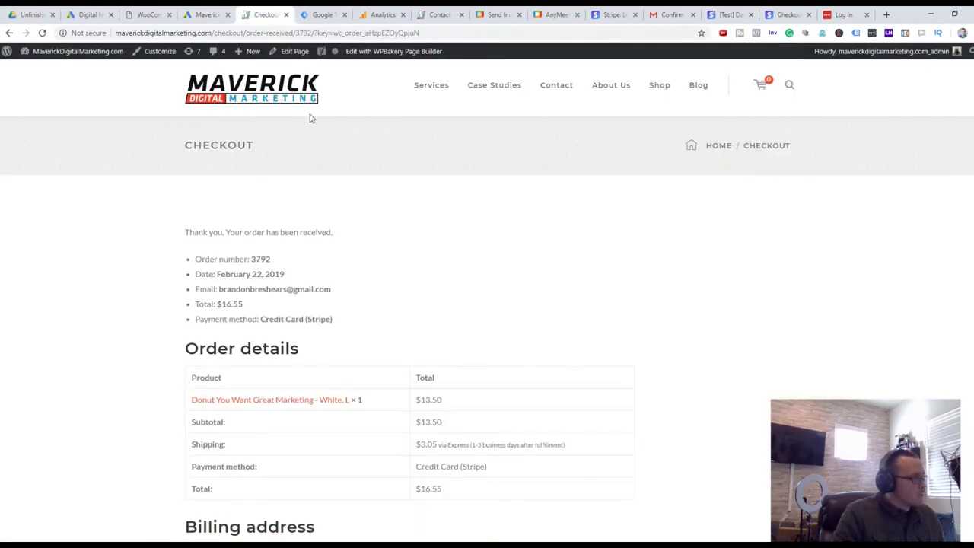
{"action": "left_click", "coordinate": [319, 14]}
{"action": "left_click", "coordinate": [452, 249]}
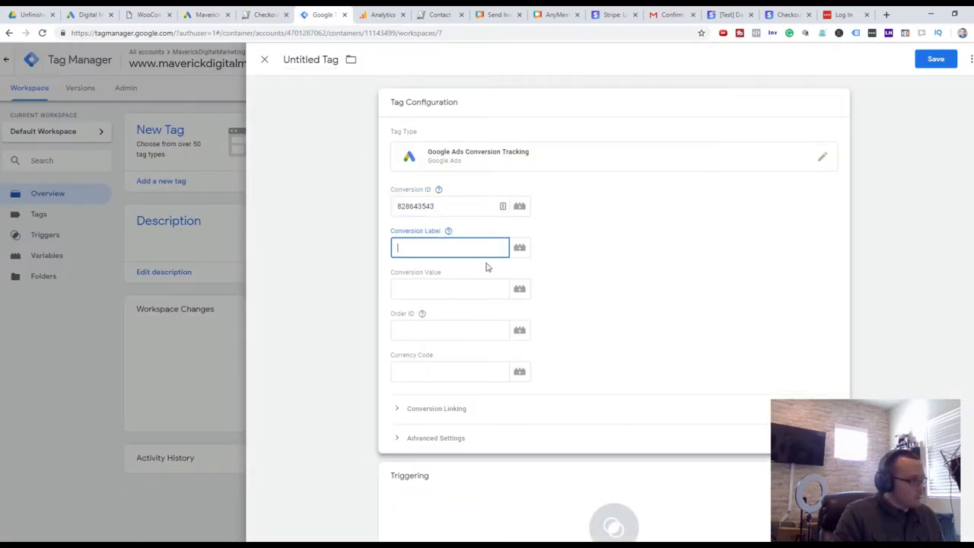
{"action": "key", "text": "ctrl+v"}
Insert {{Page URL}} as the Conversion Value, Order ID and Currency Code
{"action": "left_click", "coordinate": [576, 277]}
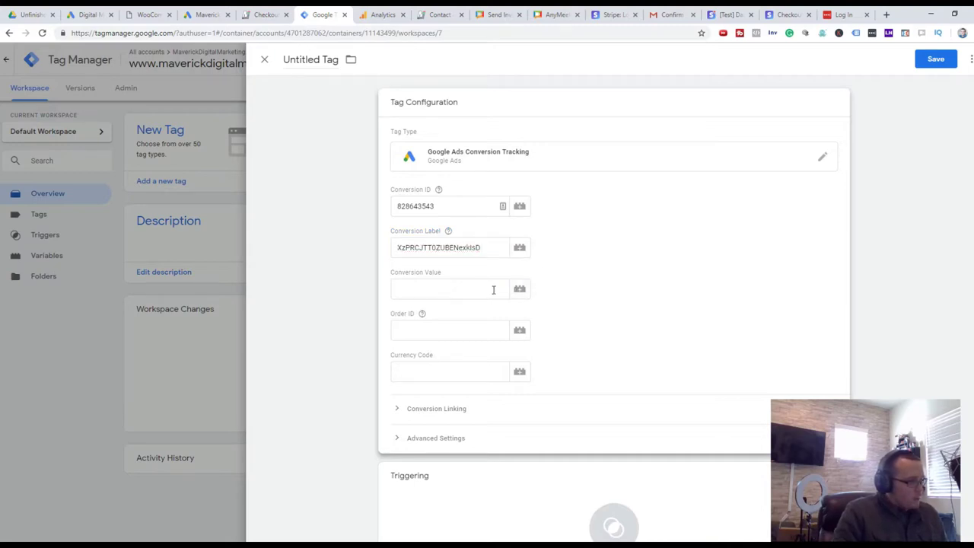
{"action": "left_click", "coordinate": [518, 290]}
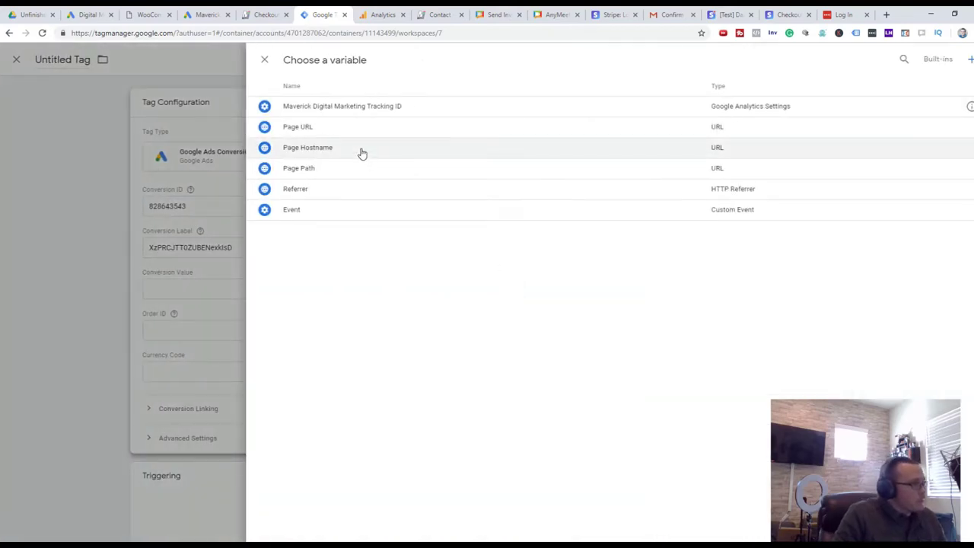
{"action": "left_click", "coordinate": [362, 134]}
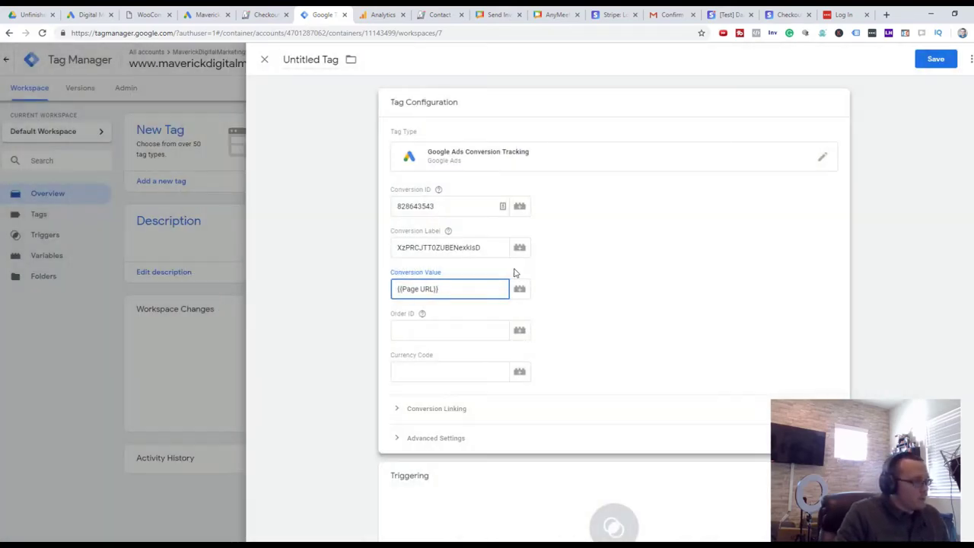
{"action": "left_click", "coordinate": [519, 334]}
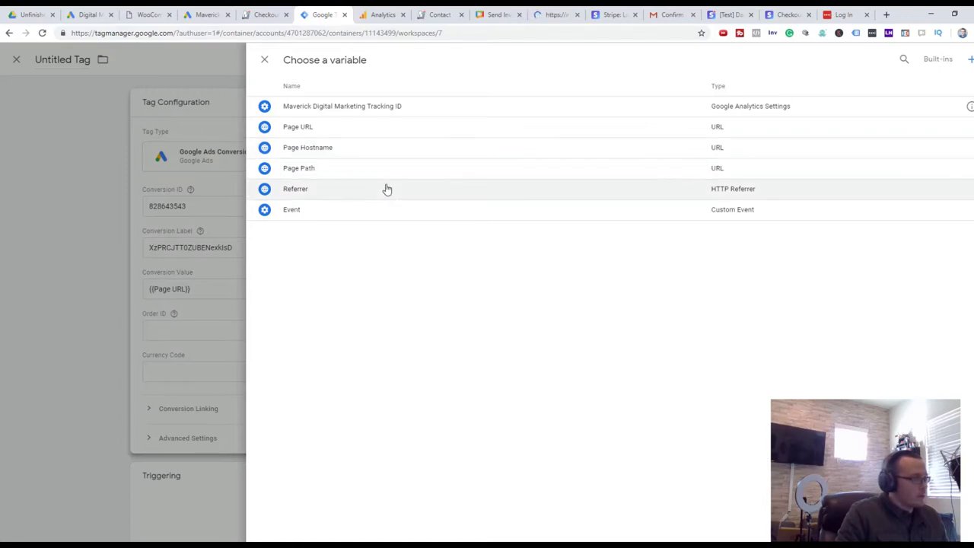
{"action": "left_click", "coordinate": [389, 135]}
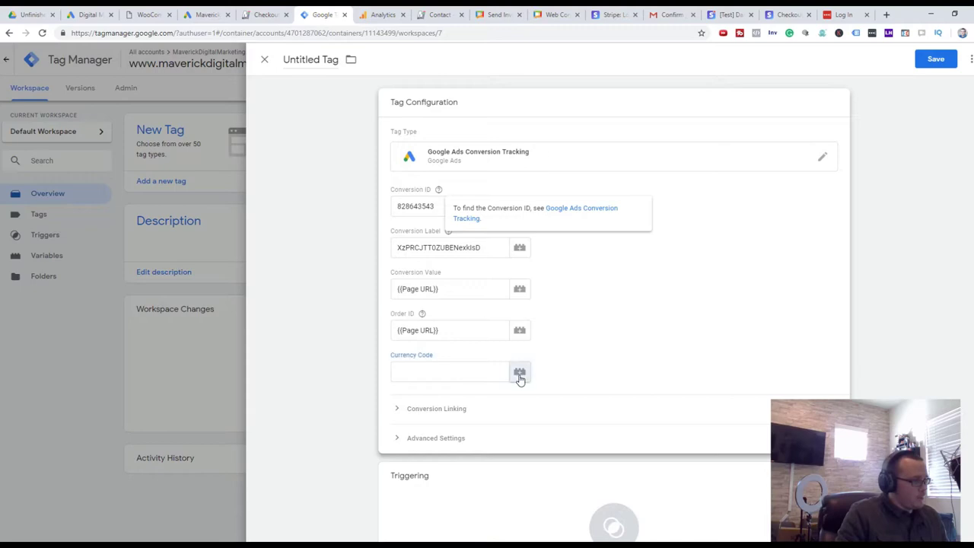
{"action": "left_click", "coordinate": [519, 373]}
{"action": "left_click", "coordinate": [376, 129]}
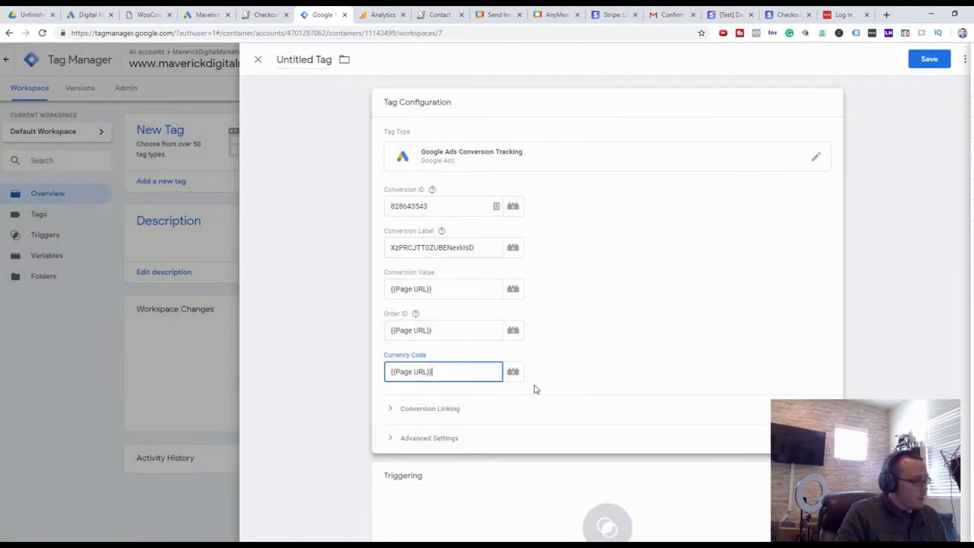
Check the Conversion Linking settings and save the conversion tag
{"action": "scroll", "coordinate": [601, 373], "scroll_direction": "down", "scroll_amount": 2}
{"action": "left_click", "coordinate": [478, 343]}
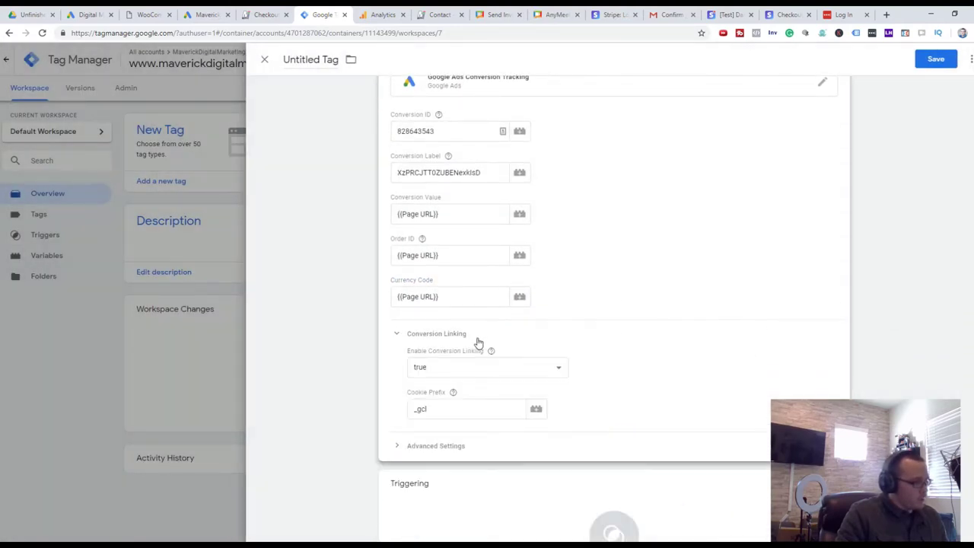
{"action": "left_click", "coordinate": [542, 343]}
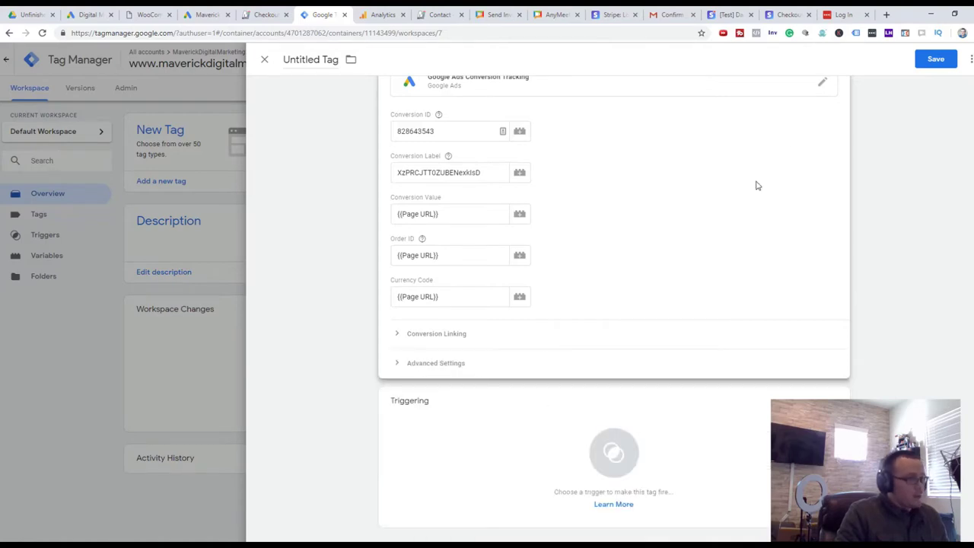
{"action": "left_click", "coordinate": [936, 58]}
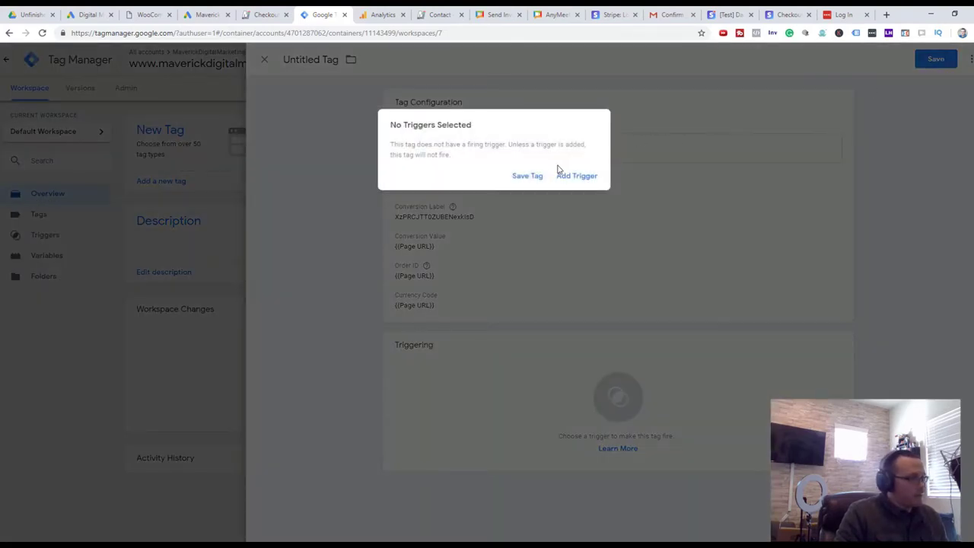
Fire the tag on the Maverick Digital Marketing Checkout Page trigger and save it as Google Ads Conversion Tracking
{"action": "left_click", "coordinate": [576, 176]}
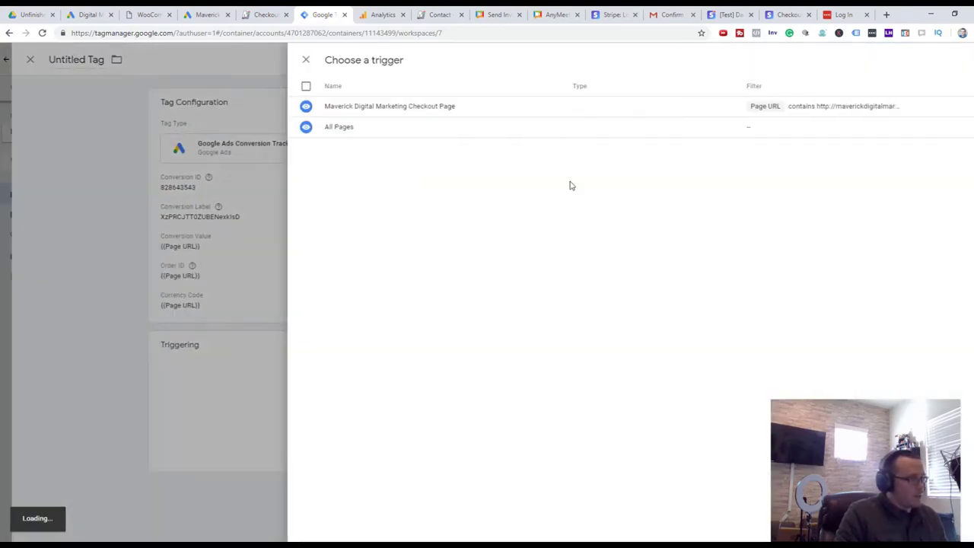
{"action": "left_click", "coordinate": [322, 108]}
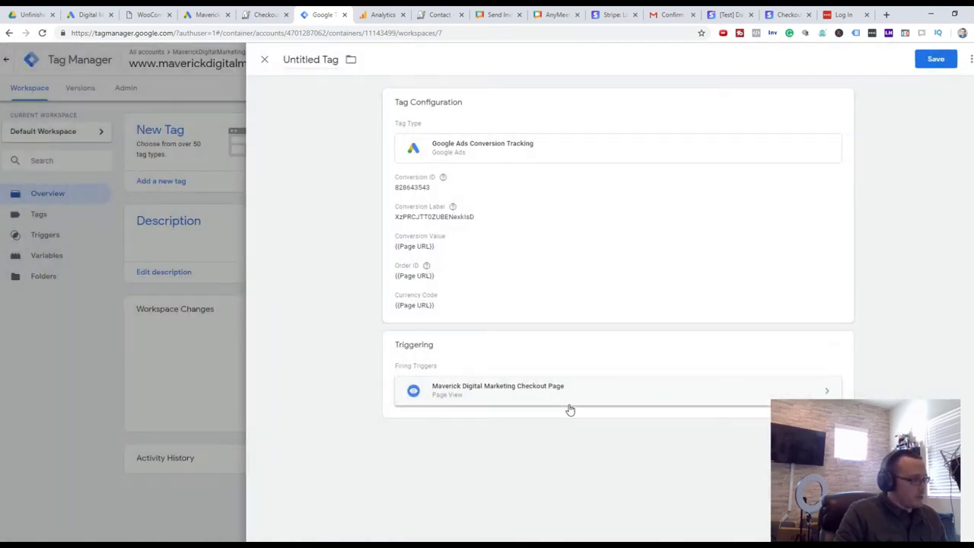
{"action": "left_click", "coordinate": [944, 59]}
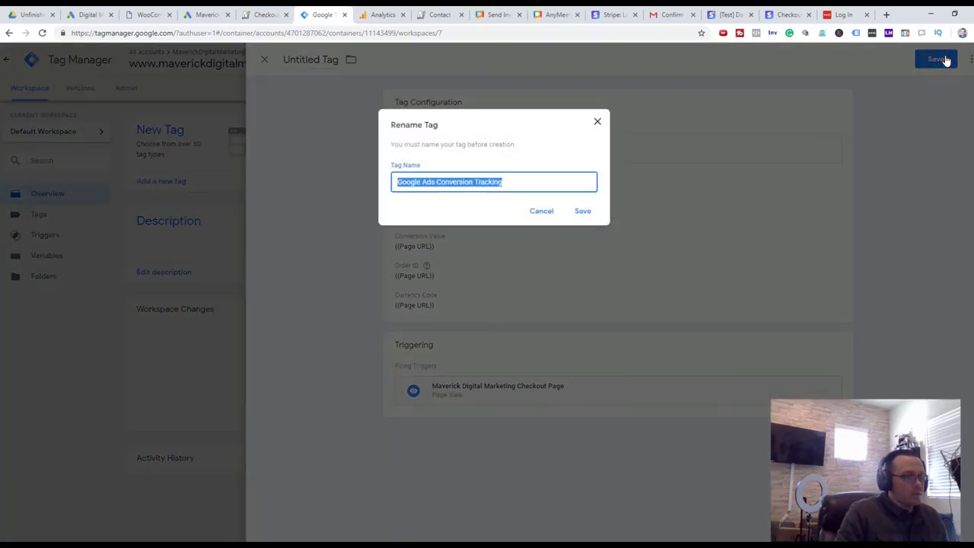
{"action": "left_click", "coordinate": [580, 213]}
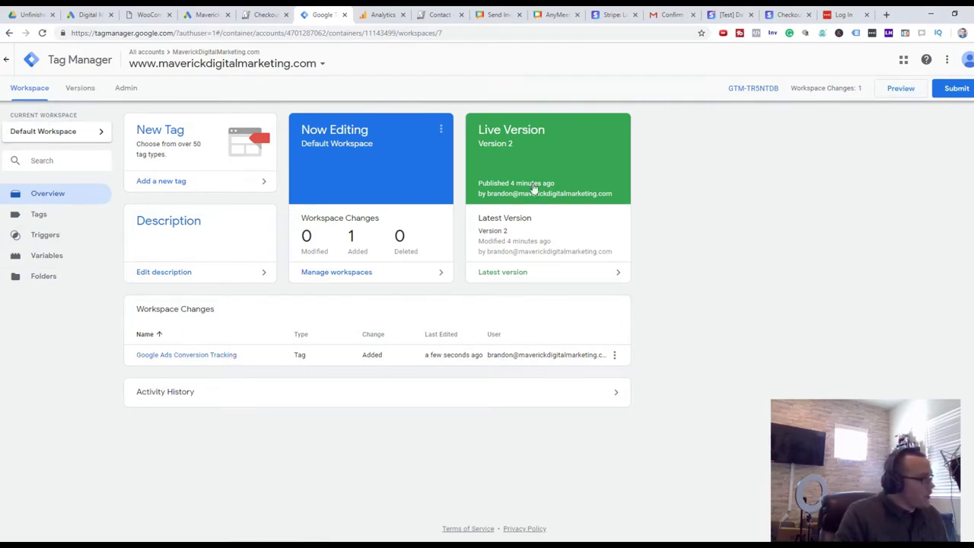
Submit and publish the workspace as version 'Google Ads Conversion Tracking'
{"action": "left_click", "coordinate": [948, 89]}
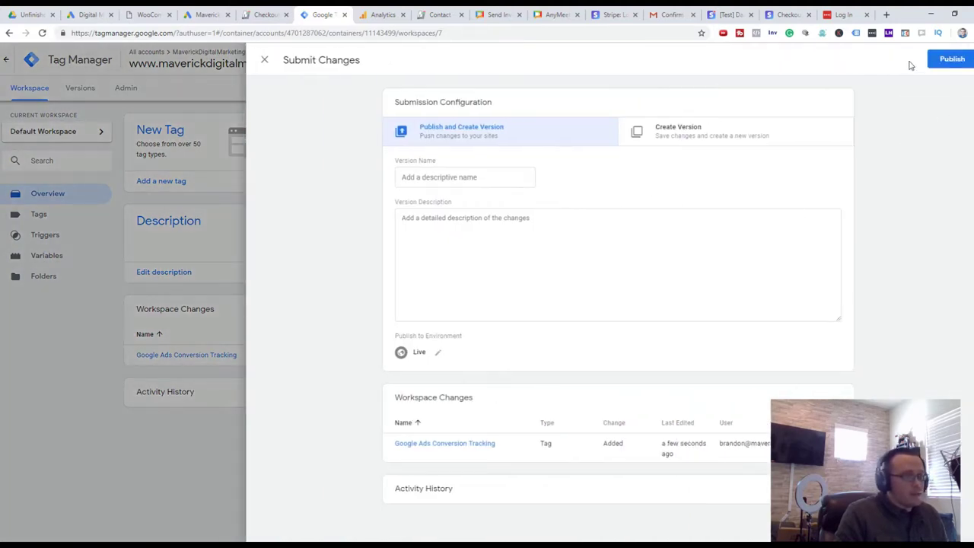
{"action": "left_click", "coordinate": [473, 176]}
{"action": "type", "text": "Google Ads Convers"}
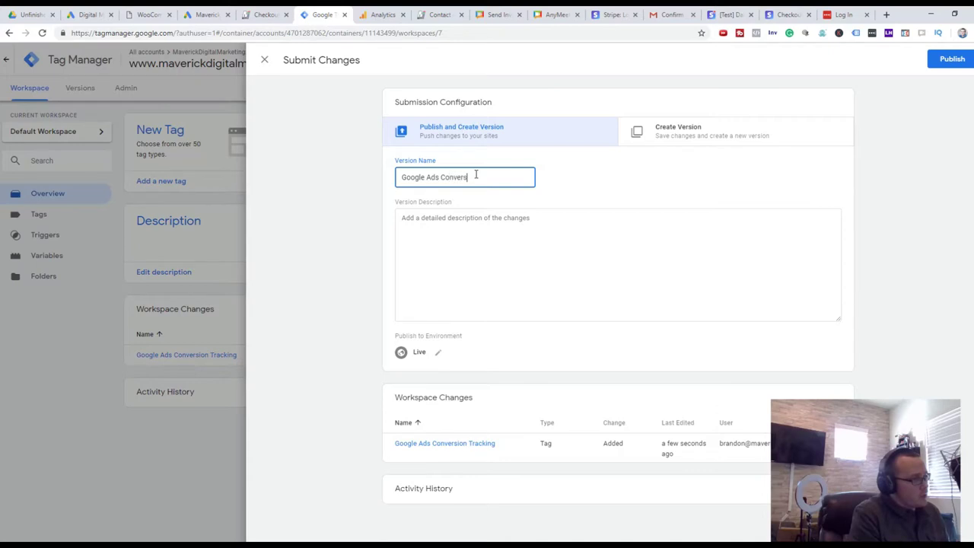
{"action": "type", "text": "ion Tracking"}
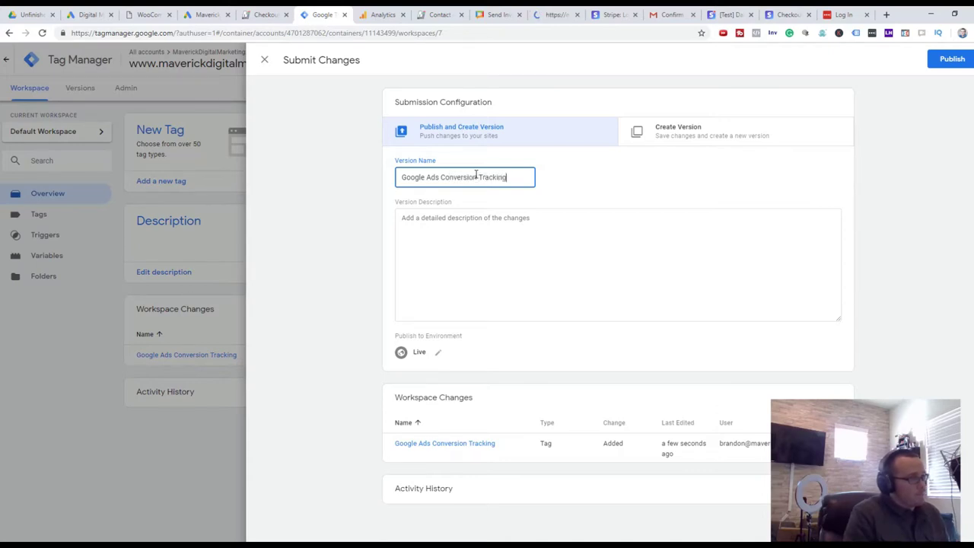
{"action": "left_click", "coordinate": [952, 59]}
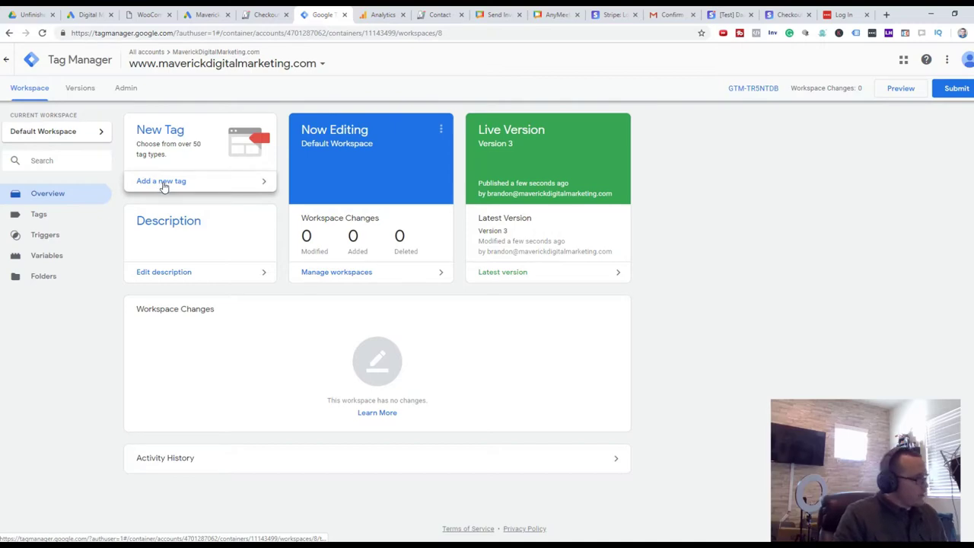
Create a Conversion Linker tag with cross-domain linking and Auto Link Domains set to {{Page URL}}
{"action": "left_click", "coordinate": [163, 185]}
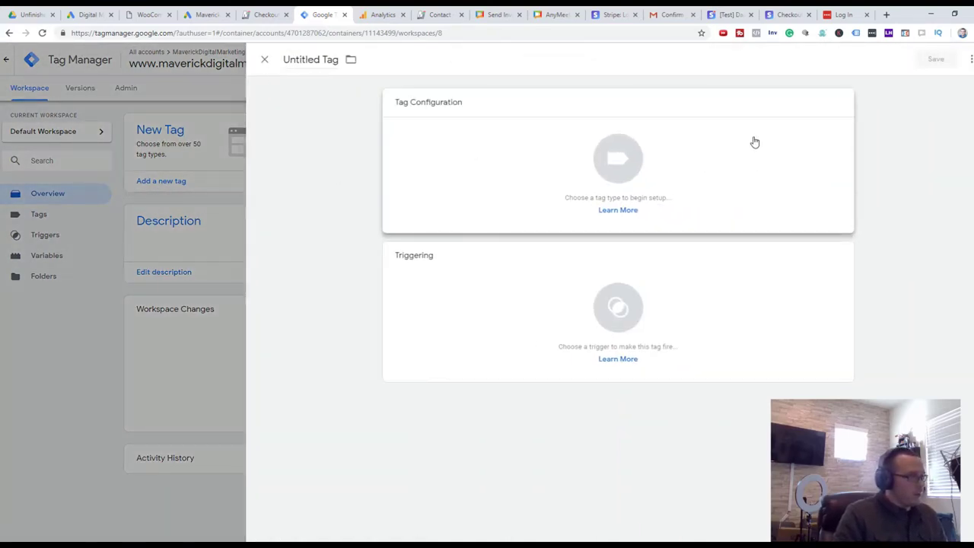
{"action": "left_click", "coordinate": [755, 143]}
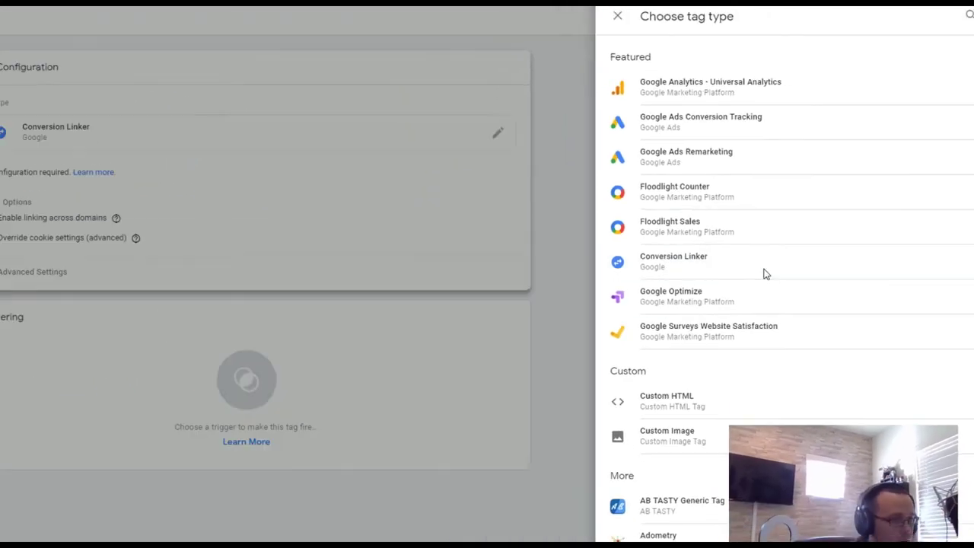
{"action": "left_click", "coordinate": [647, 271]}
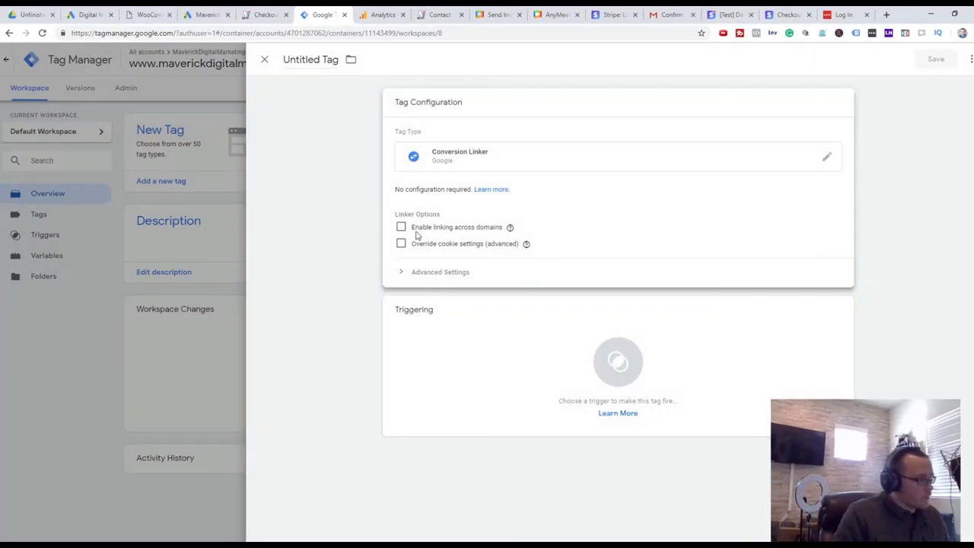
{"action": "left_click", "coordinate": [399, 228]}
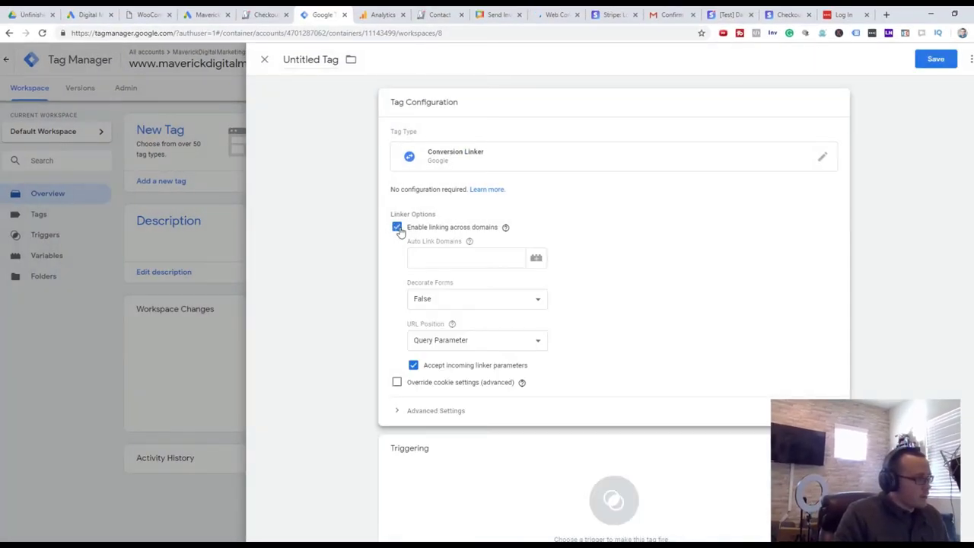
{"action": "left_click", "coordinate": [536, 259]}
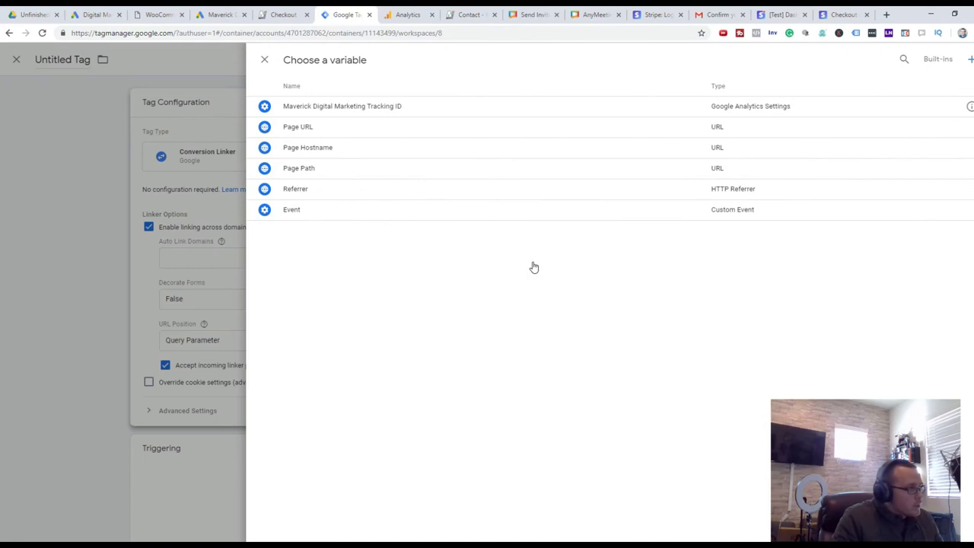
{"action": "left_click", "coordinate": [514, 128]}
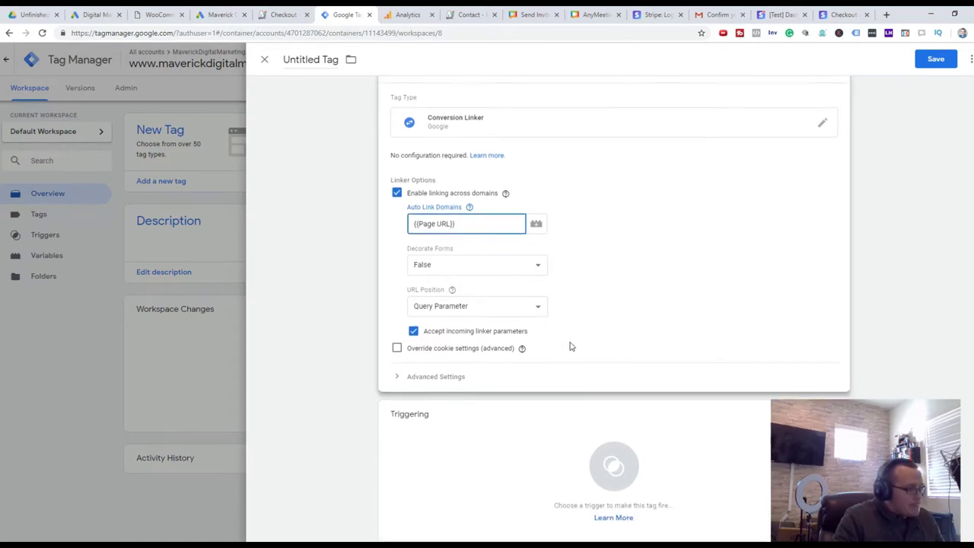
Make the tag fire on All Pages instead of the Checkout Page trigger
{"action": "left_click", "coordinate": [631, 425]}
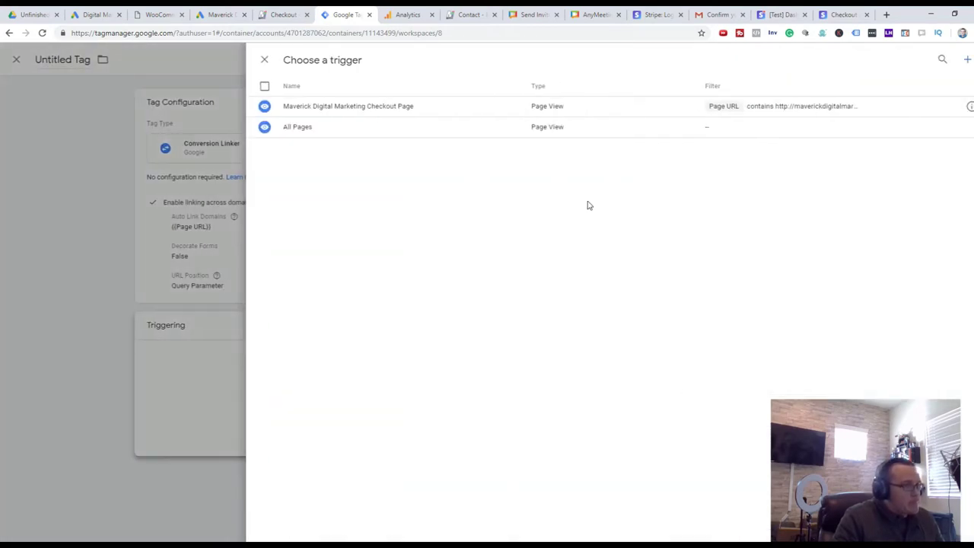
{"action": "left_click", "coordinate": [390, 111]}
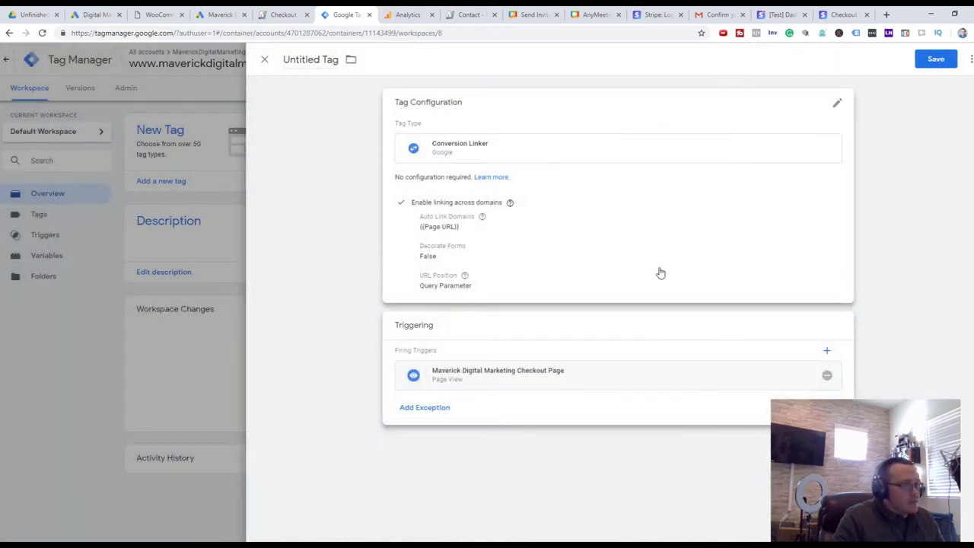
{"action": "left_click", "coordinate": [827, 377]}
{"action": "left_click", "coordinate": [746, 390]}
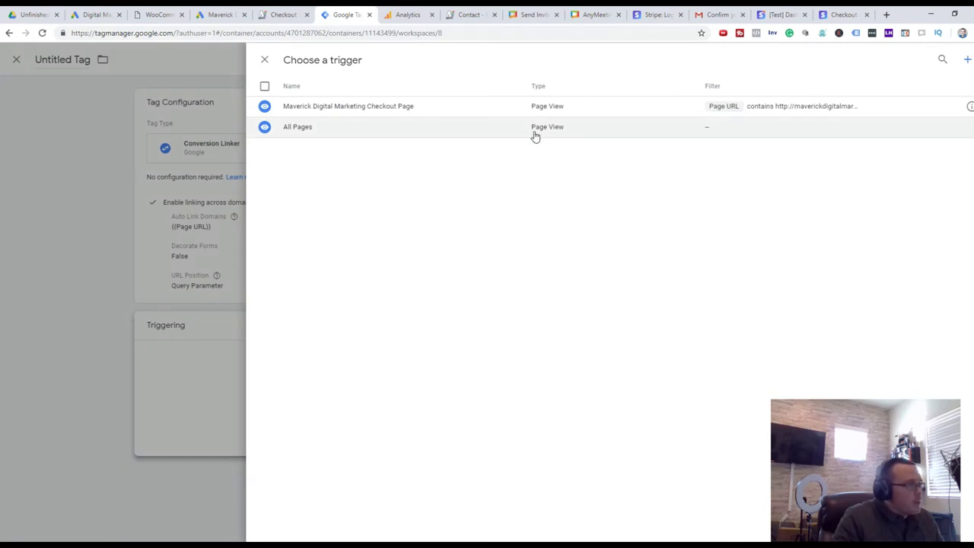
{"action": "left_click", "coordinate": [535, 130]}
Save the tag under the name 'Conversion Linker All Pages'
{"action": "left_click", "coordinate": [935, 60]}
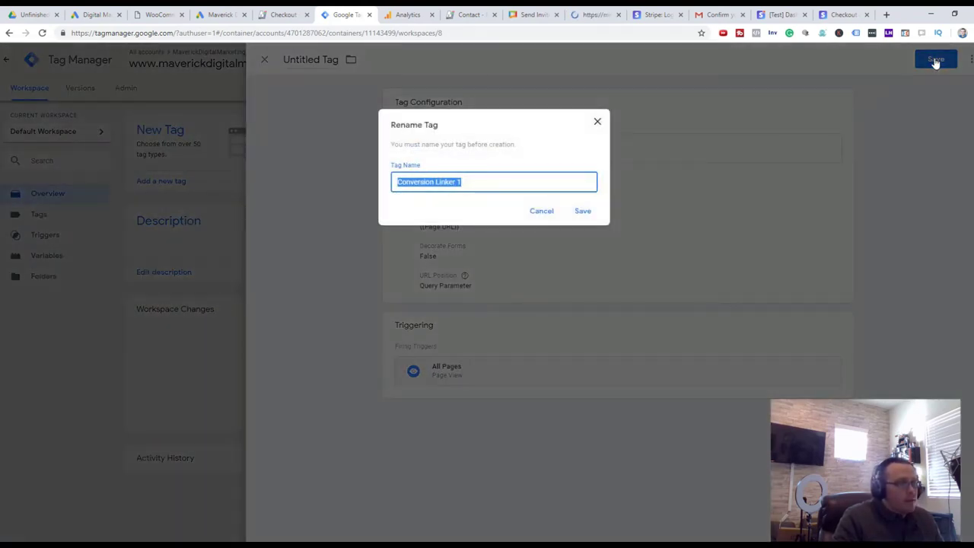
{"action": "key", "text": "End"}
{"action": "key", "text": "BackSpace"}
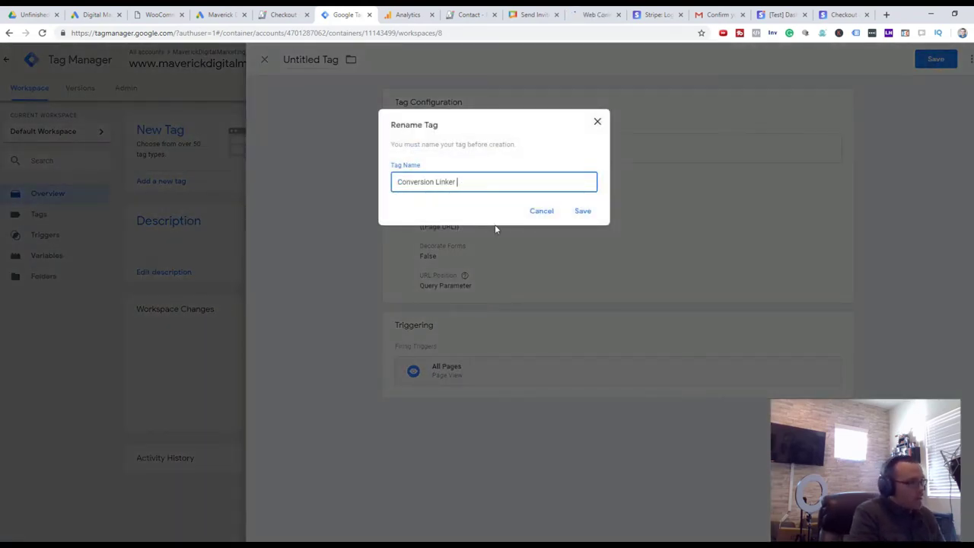
{"action": "type", "text": "All Pages"}
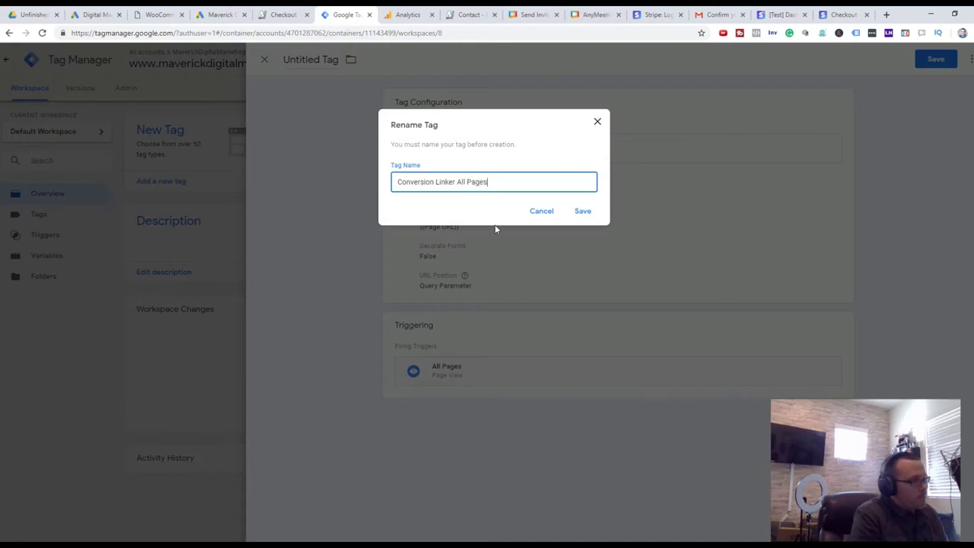
{"action": "key", "text": "Return"}
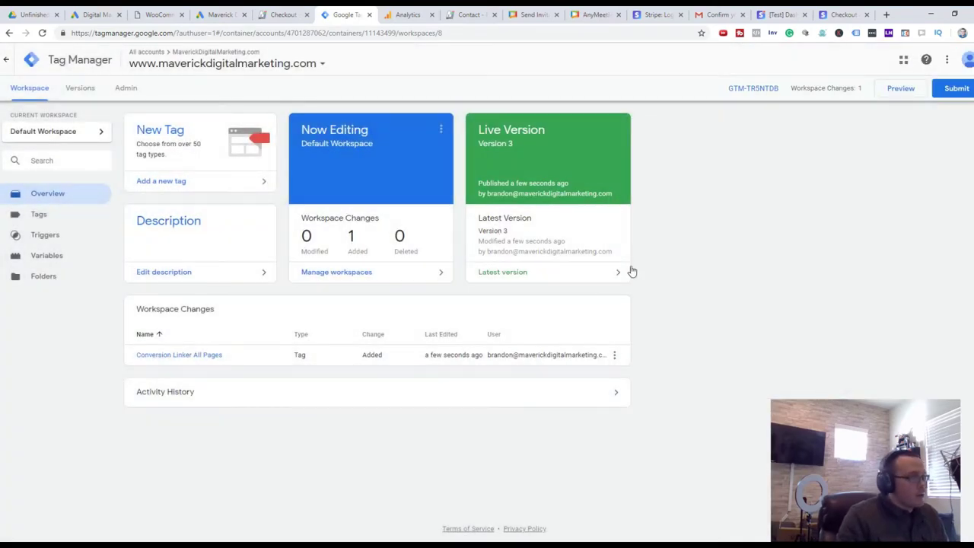
Submit and publish the changes as container version 'Conversion Linker All Pages'
{"action": "left_click", "coordinate": [957, 88]}
{"action": "left_click", "coordinate": [952, 59]}
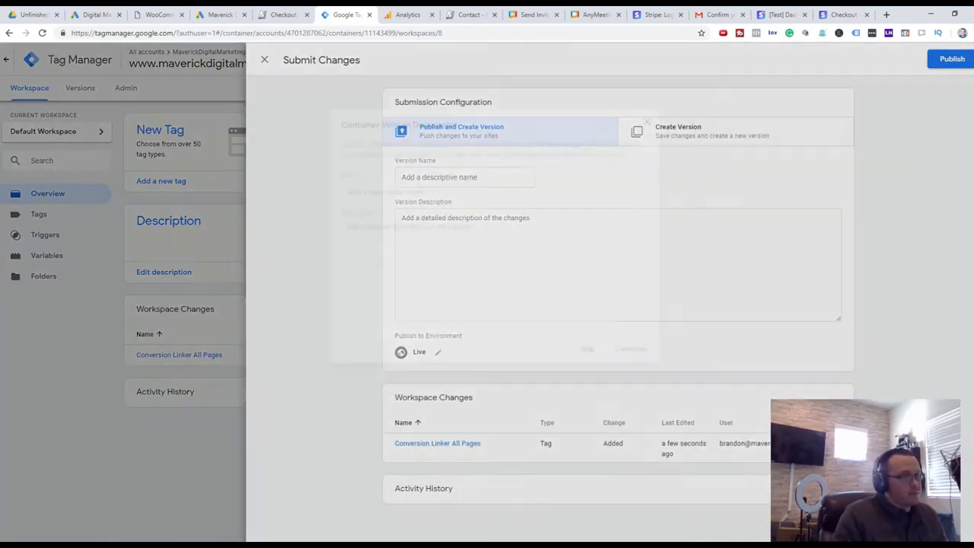
{"action": "left_click", "coordinate": [496, 190]}
{"action": "type", "text": "C"}
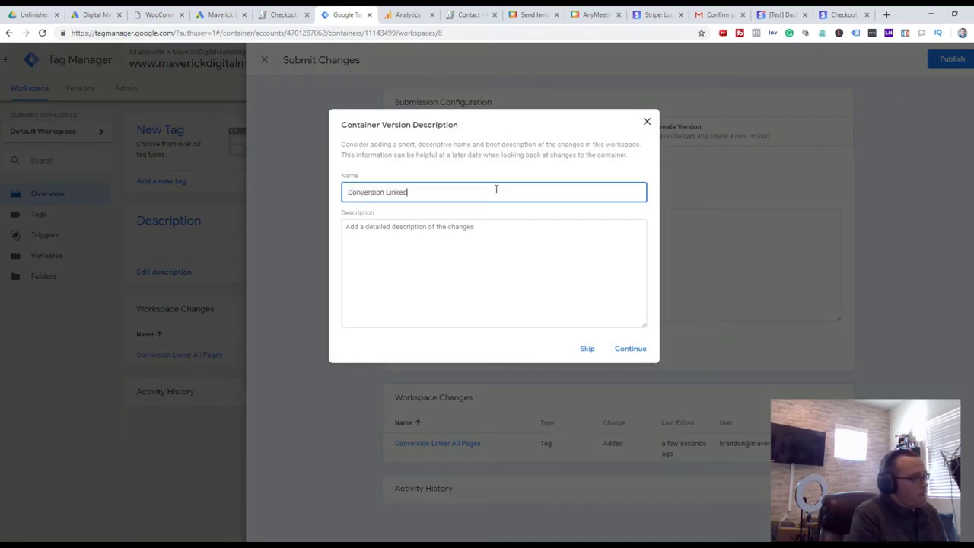
{"action": "type", "text": "onversion Linker All Pages"}
{"action": "key", "text": "Return"}
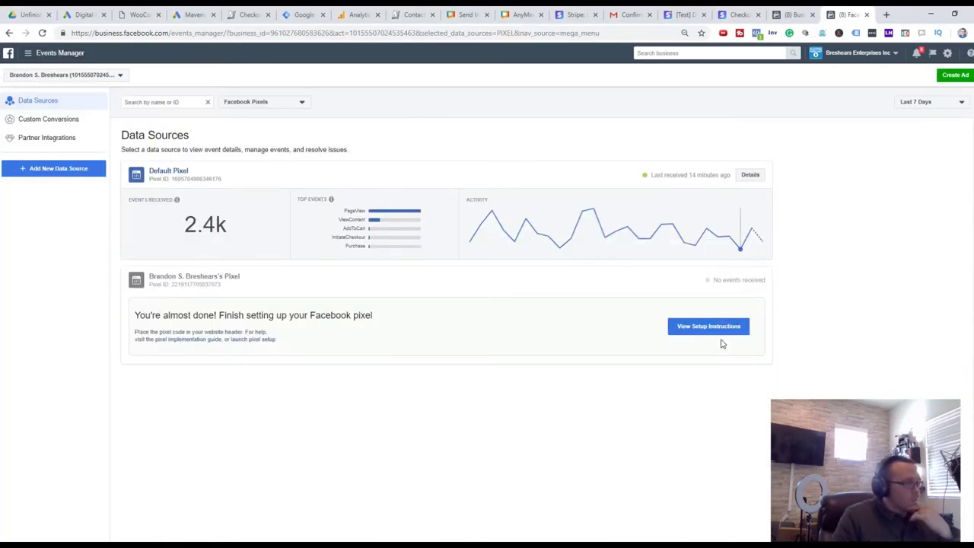
Copy the pixel base code from the manual install instructions and return to Tag Manager
{"action": "left_click", "coordinate": [727, 326]}
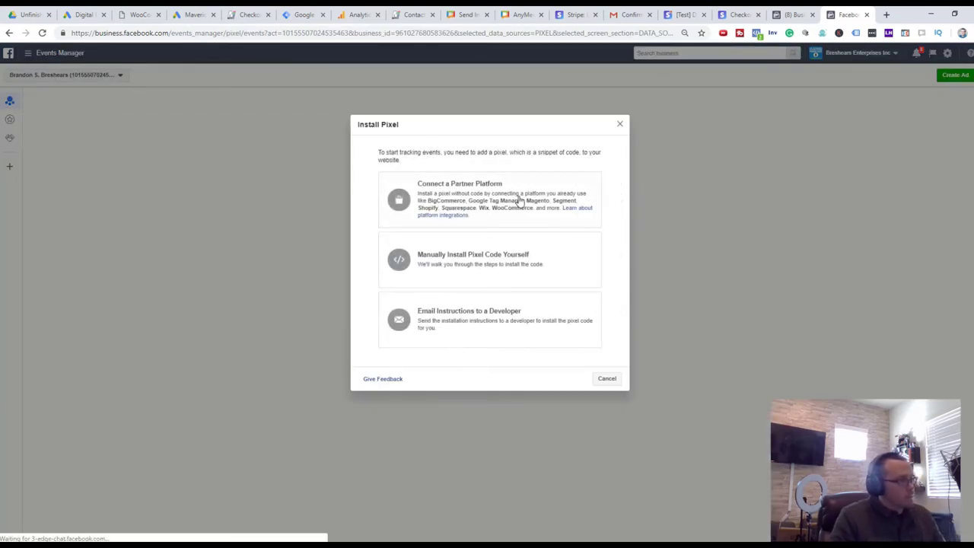
{"action": "left_click", "coordinate": [515, 268]}
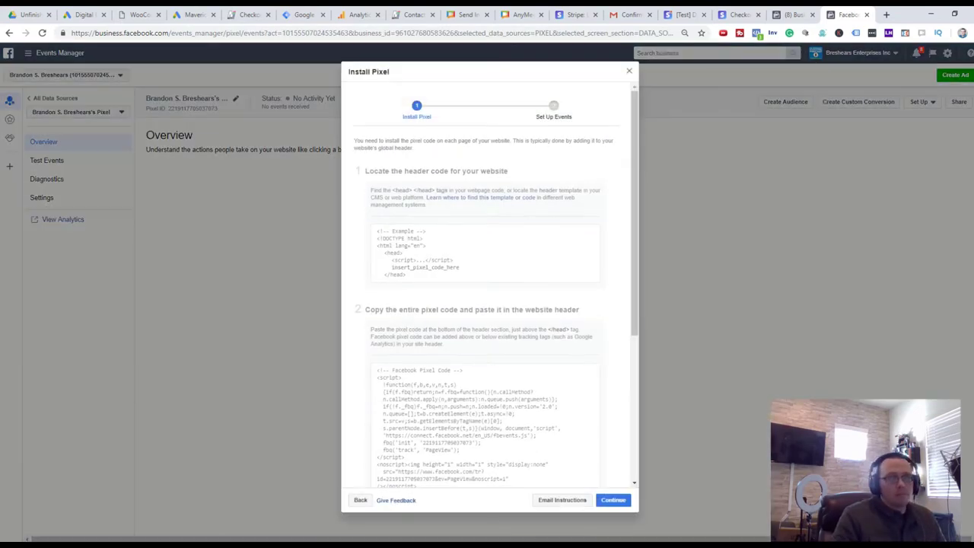
{"action": "scroll", "coordinate": [324, 423], "scroll_direction": "down", "scroll_amount": 2}
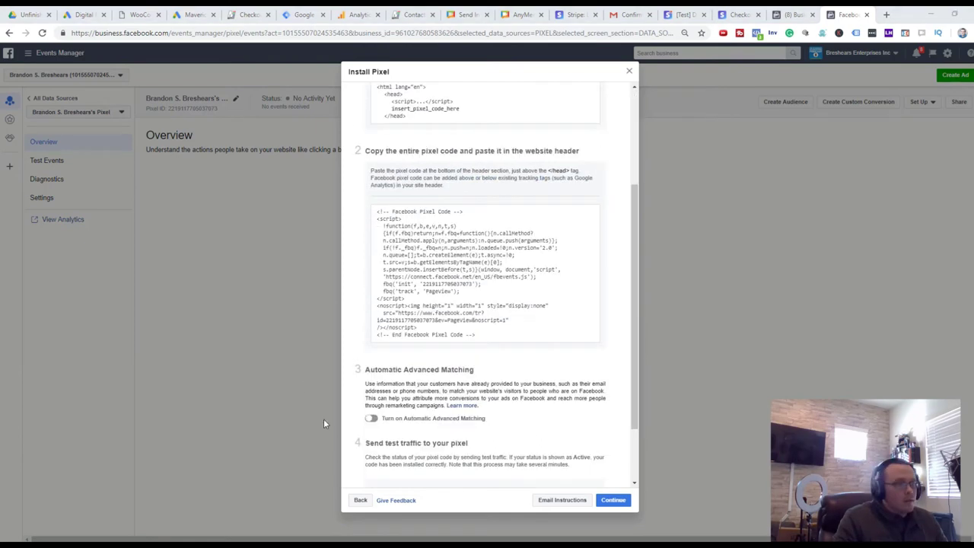
{"action": "left_click", "coordinate": [481, 269]}
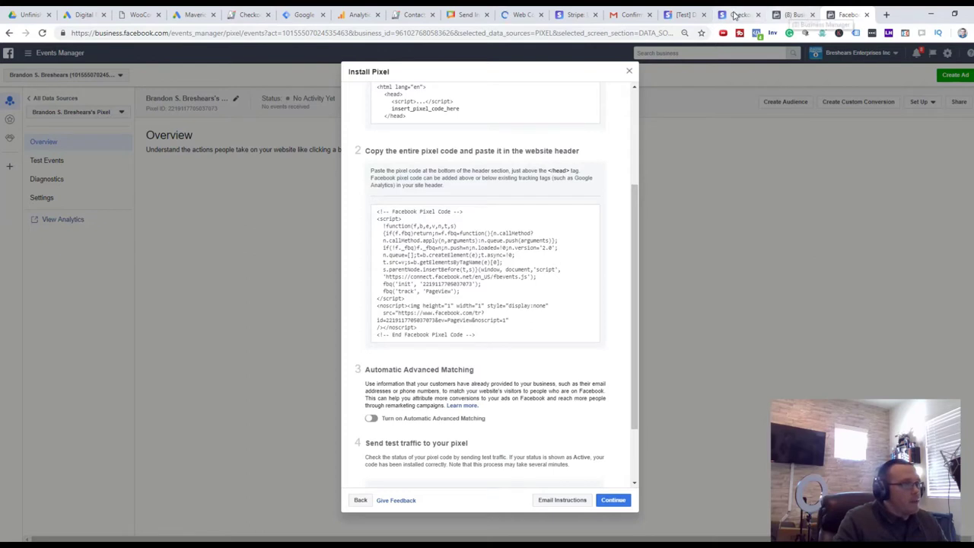
{"action": "left_click", "coordinate": [305, 15]}
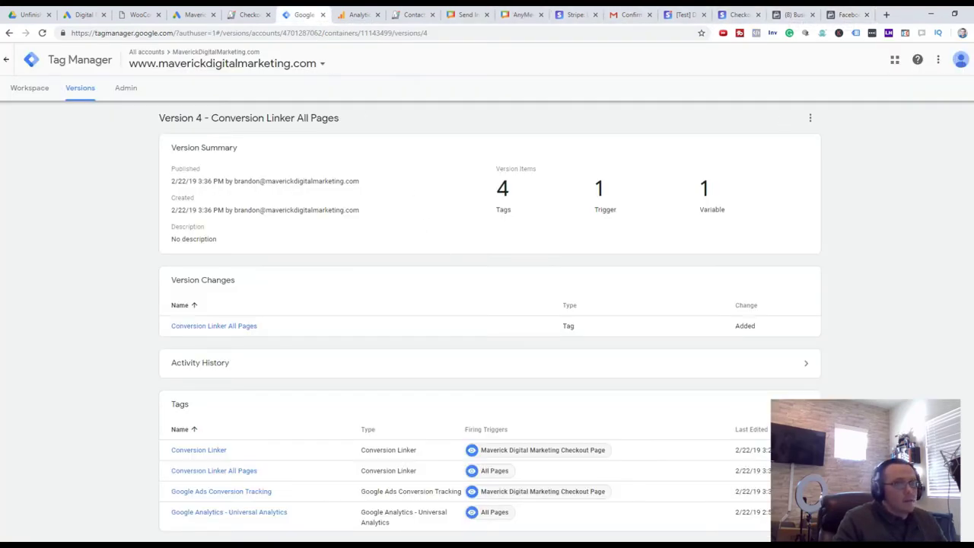
Create a new Custom HTML tag containing the pasted Facebook pixel code
{"action": "left_click", "coordinate": [961, 59]}
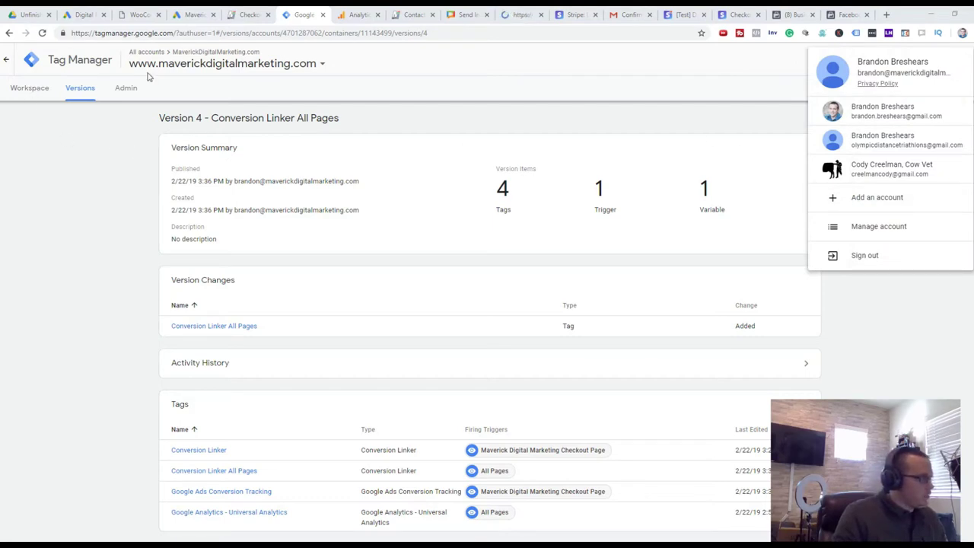
{"action": "left_click", "coordinate": [778, 112]}
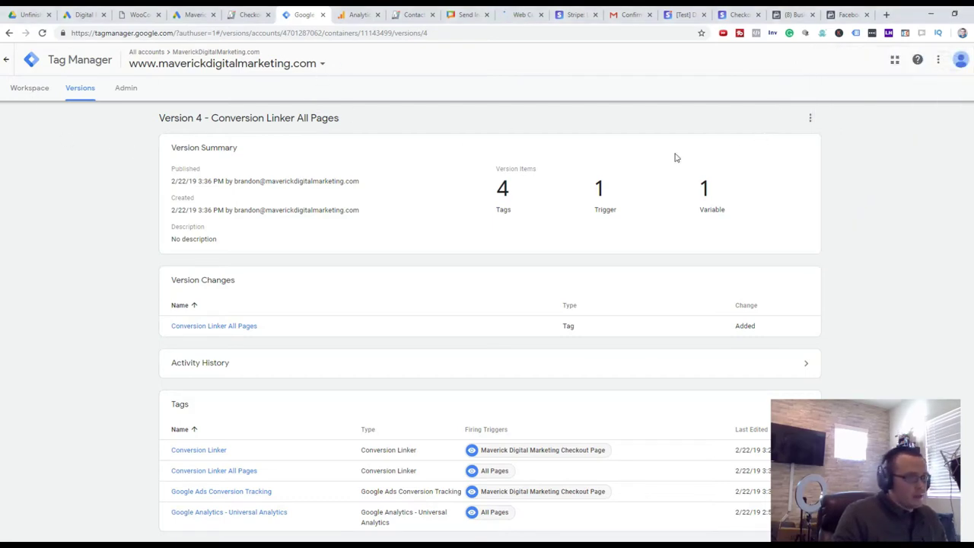
{"action": "left_click", "coordinate": [42, 89]}
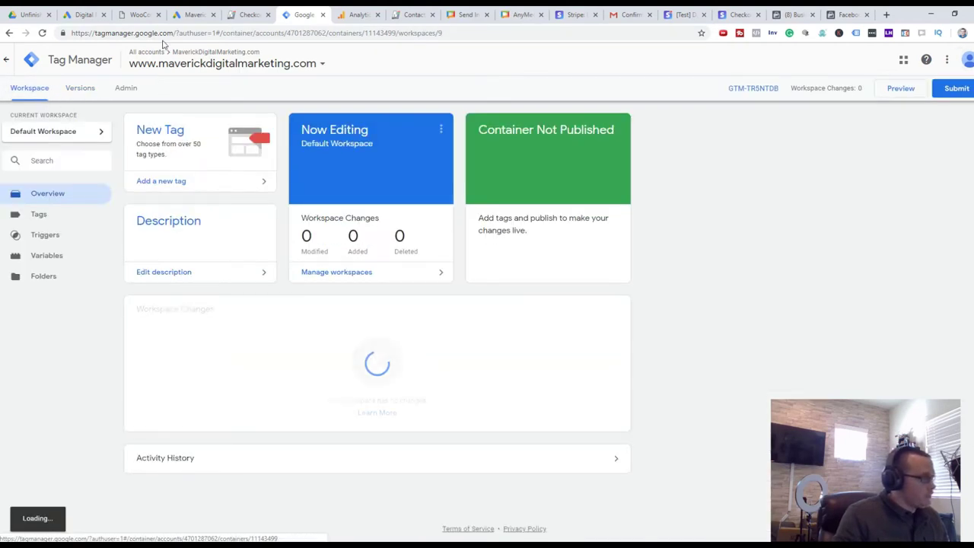
{"action": "left_click", "coordinate": [174, 189]}
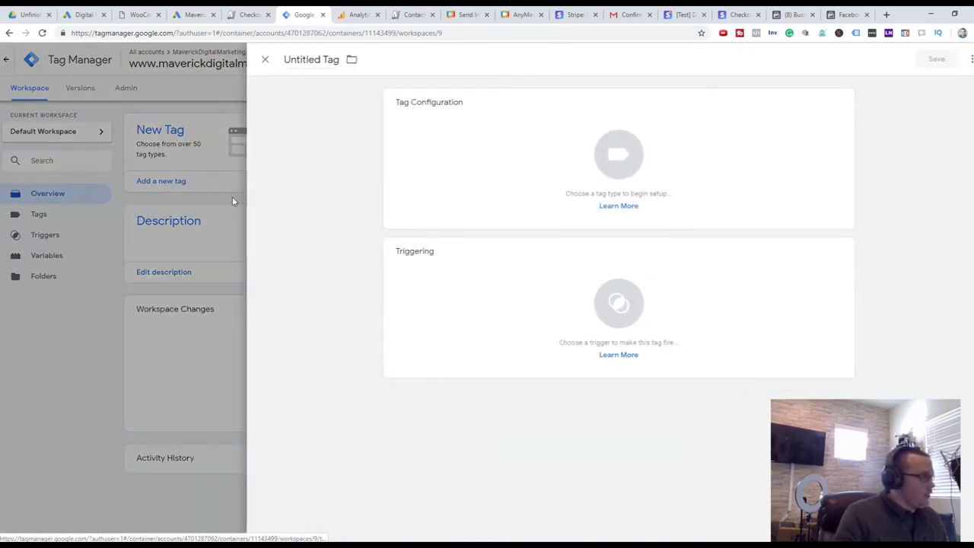
{"action": "left_click", "coordinate": [675, 171]}
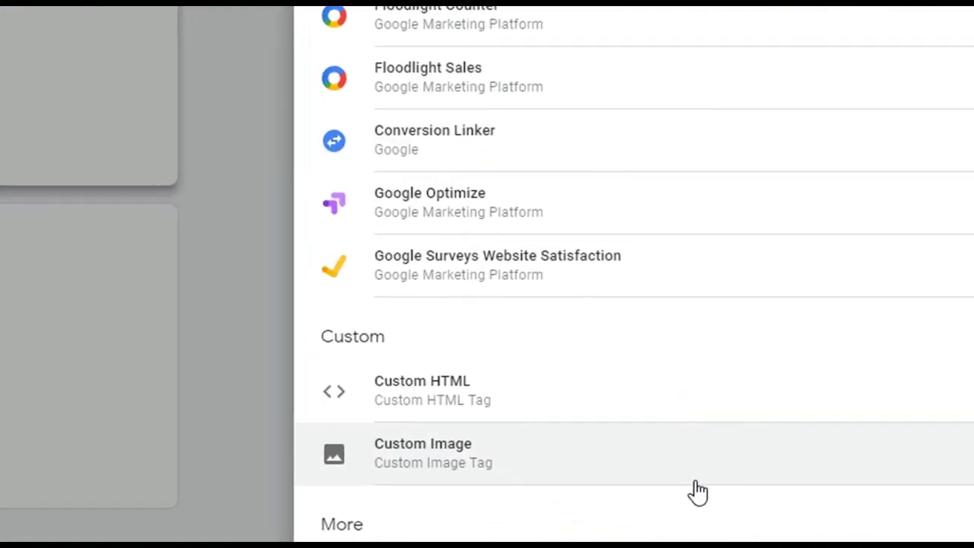
{"action": "left_click", "coordinate": [685, 407]}
{"action": "key", "text": "ctrl+v"}
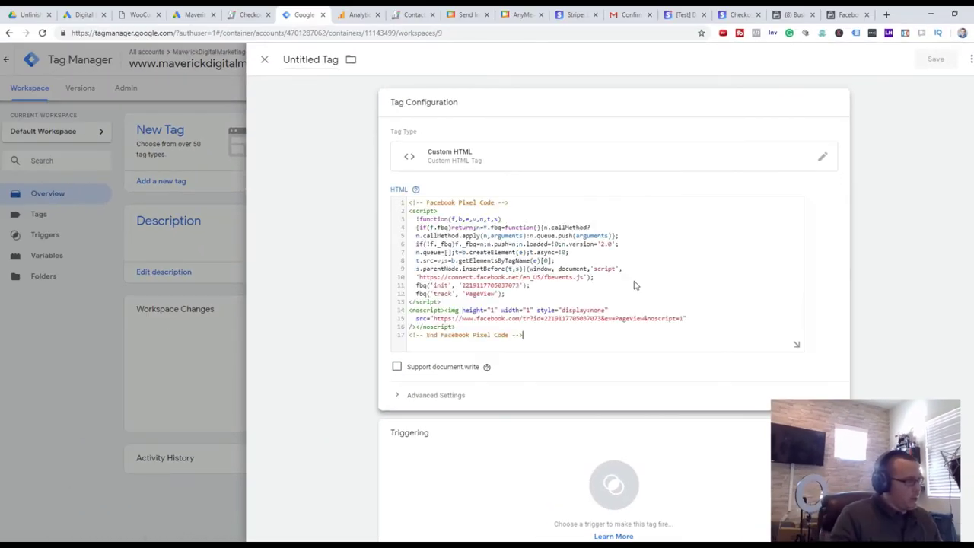
Set the pixel tag to fire on All Pages and save it as 'Facebook Pixel'
{"action": "scroll", "coordinate": [629, 266], "scroll_direction": "down", "scroll_amount": 1}
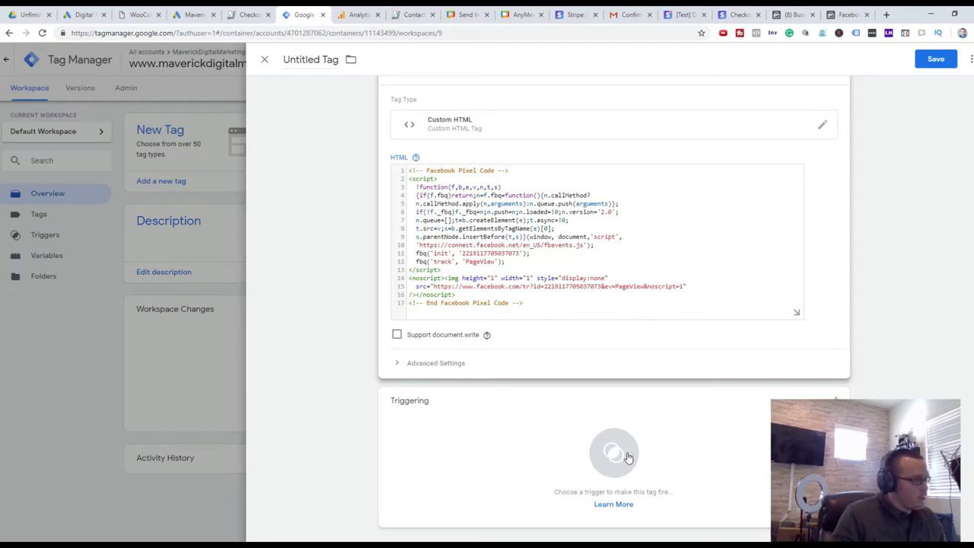
{"action": "left_click", "coordinate": [718, 450]}
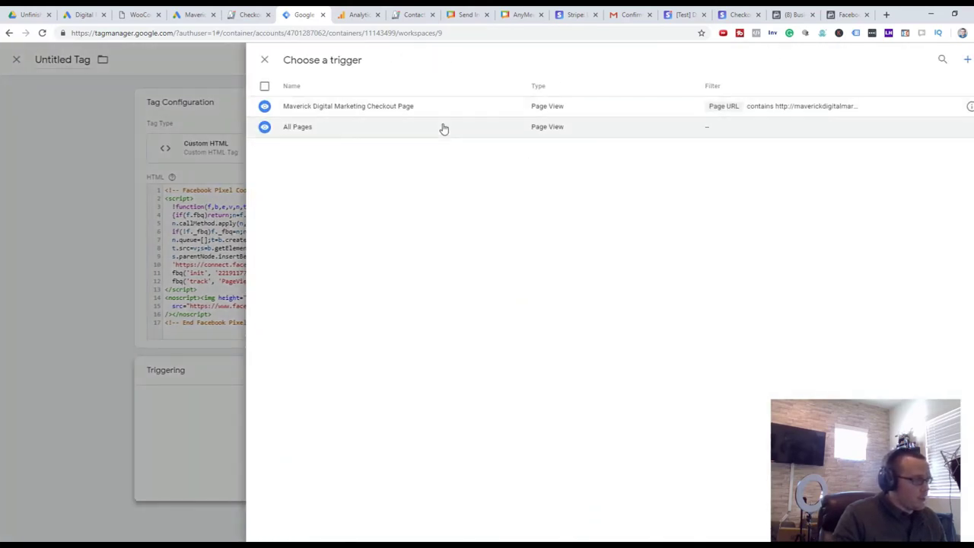
{"action": "left_click", "coordinate": [441, 126]}
{"action": "left_click", "coordinate": [933, 58]}
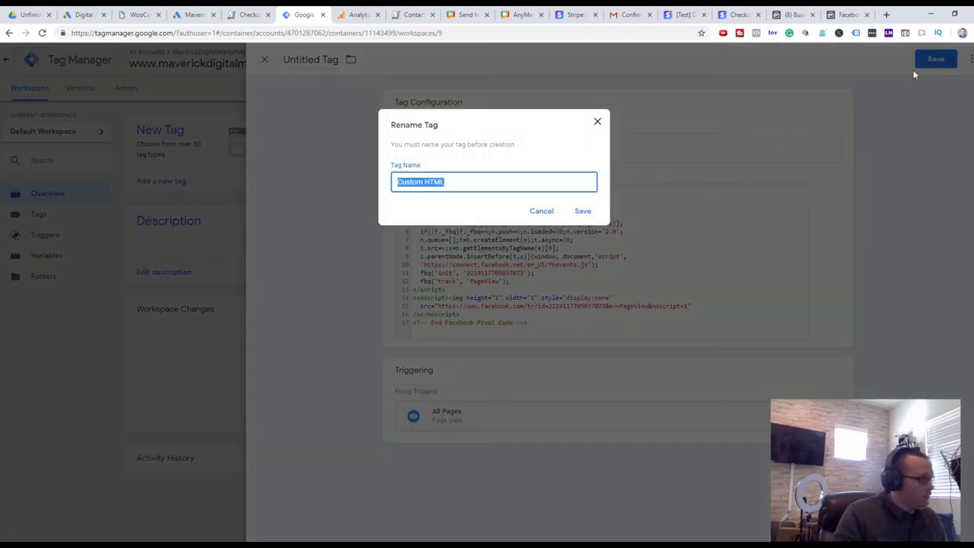
{"action": "type", "text": "F"}
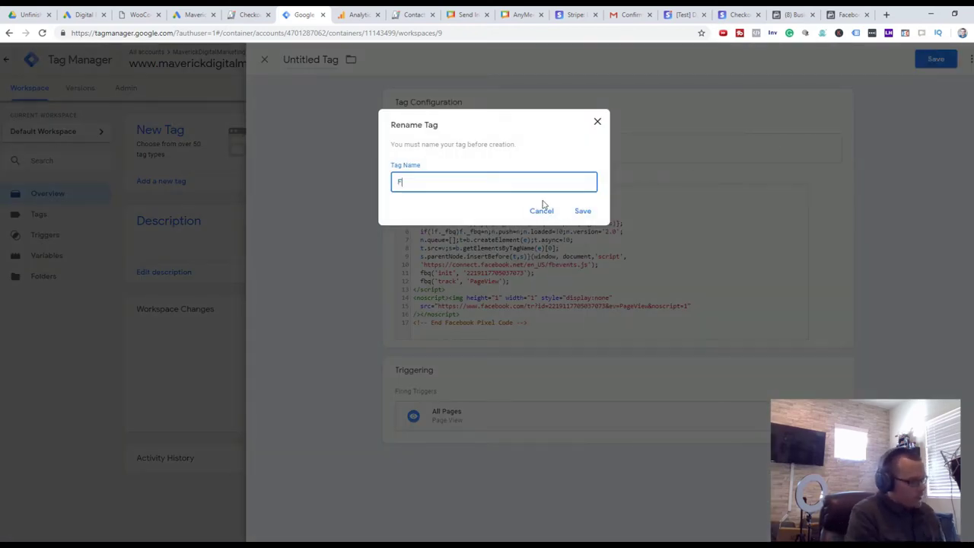
{"action": "type", "text": "acebook Pixel"}
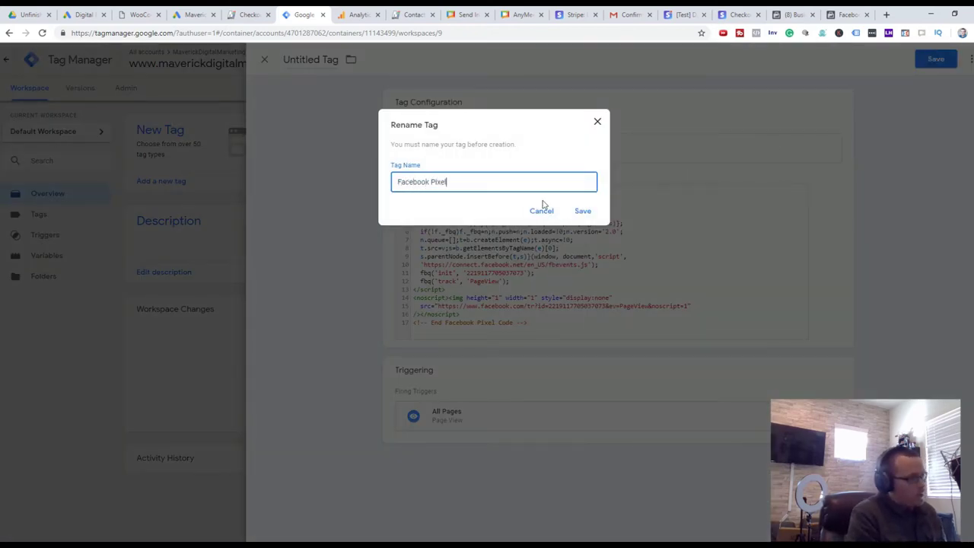
{"action": "key", "text": "Return"}
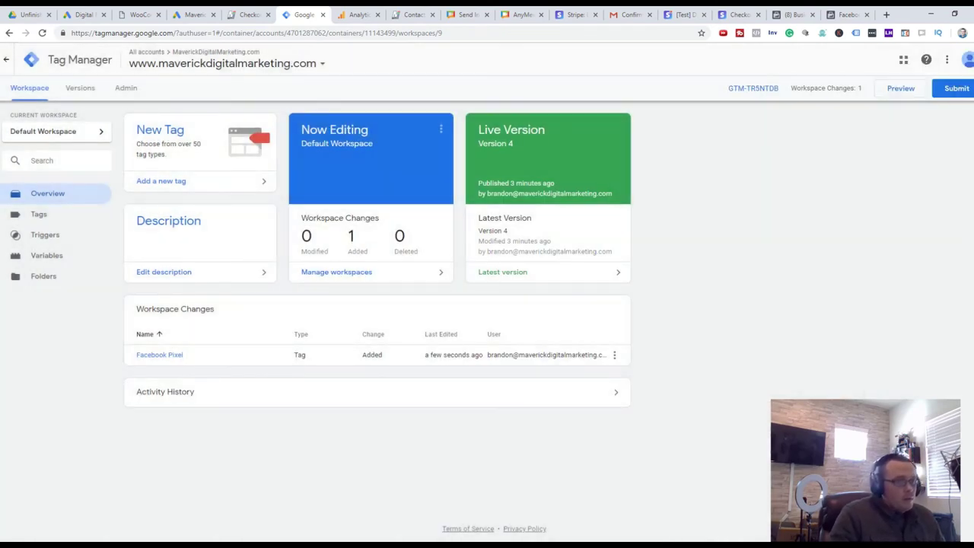
Submit and publish Version 5 'Facebook Pixel Code', then switch to the Facebook tab
{"action": "left_click", "coordinate": [957, 89]}
{"action": "left_click", "coordinate": [954, 58]}
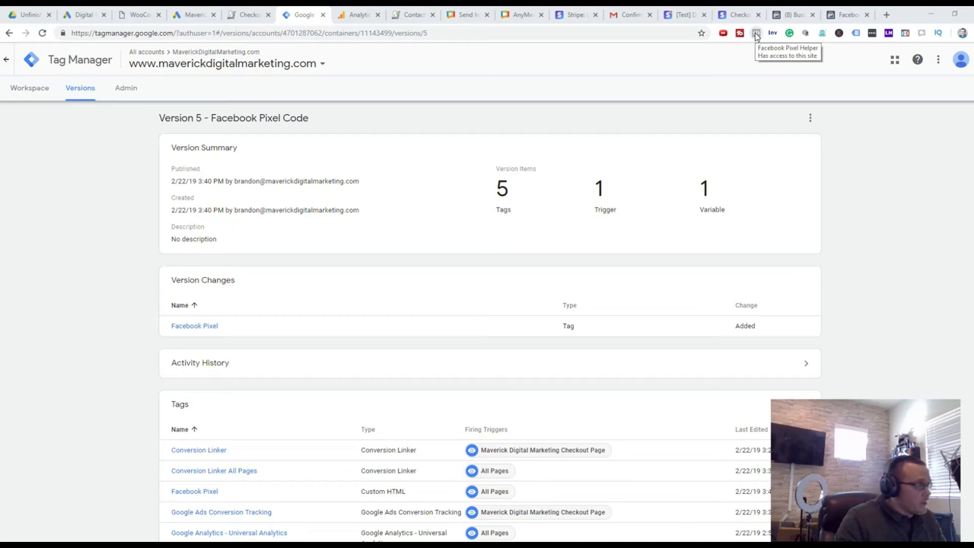
{"action": "left_click", "coordinate": [411, 14]}
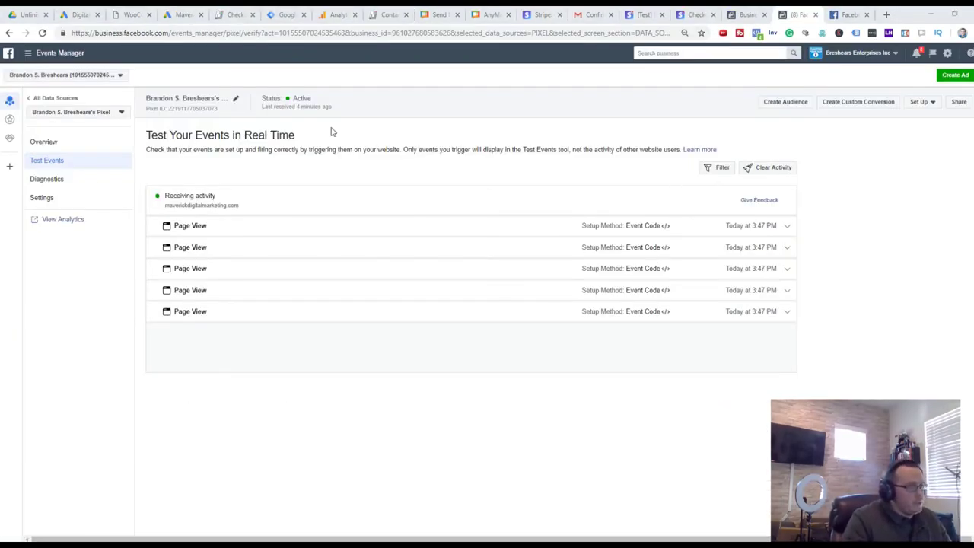
Refresh the pixel's Test Events to see Page View events, then switch to the store site window
{"action": "left_click", "coordinate": [61, 142]}
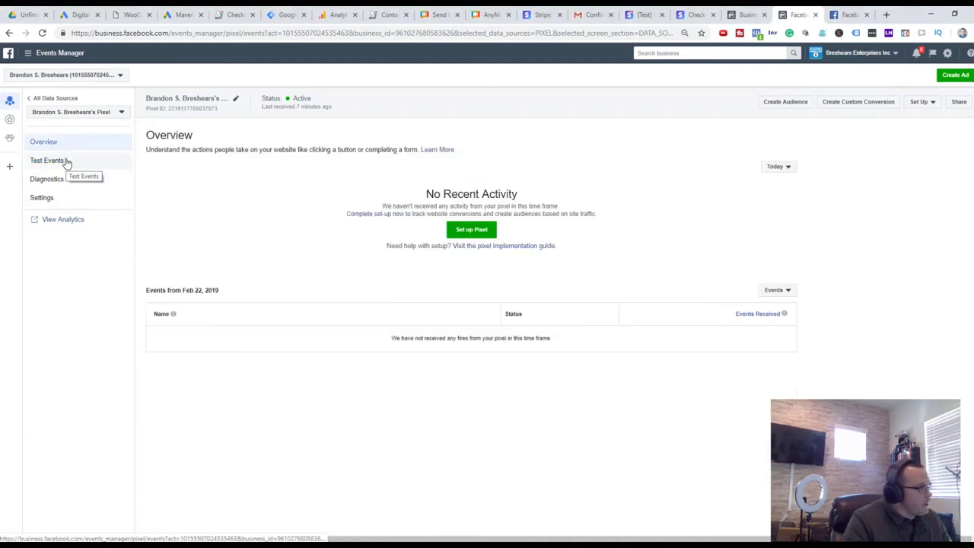
{"action": "left_click", "coordinate": [67, 162]}
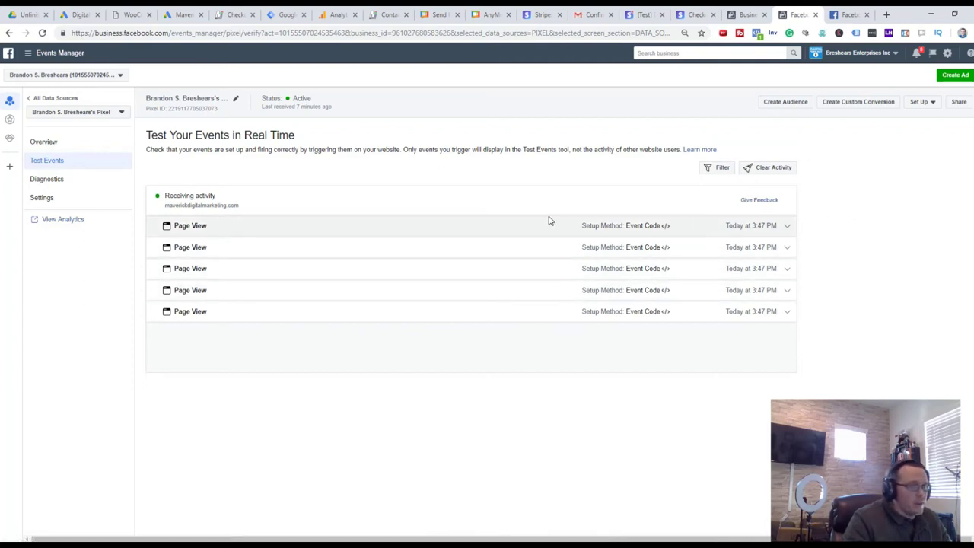
{"action": "key", "text": "alt+Tab"}
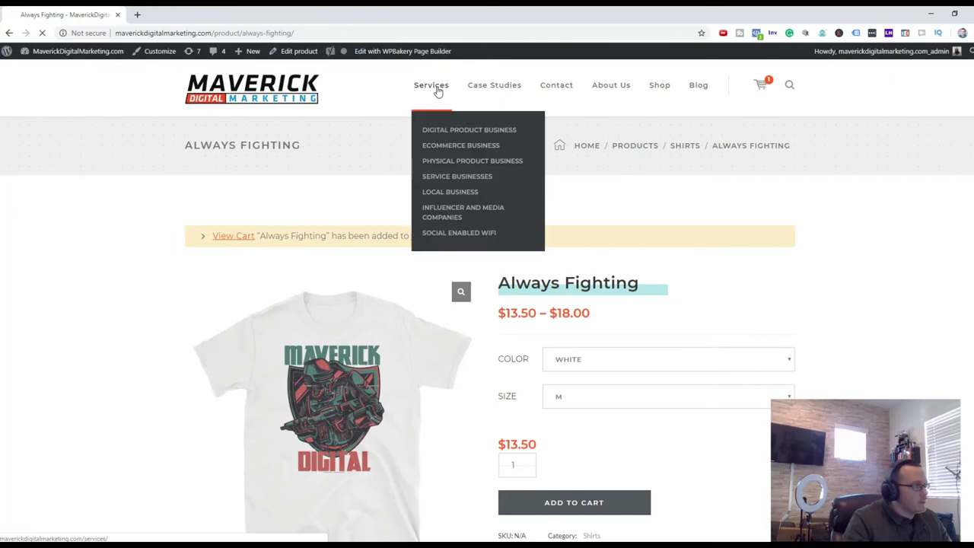
Visit the Services and Blog pages, verifying the PageView in Pixel Helper, then return to Events Manager
{"action": "left_click", "coordinate": [430, 87]}
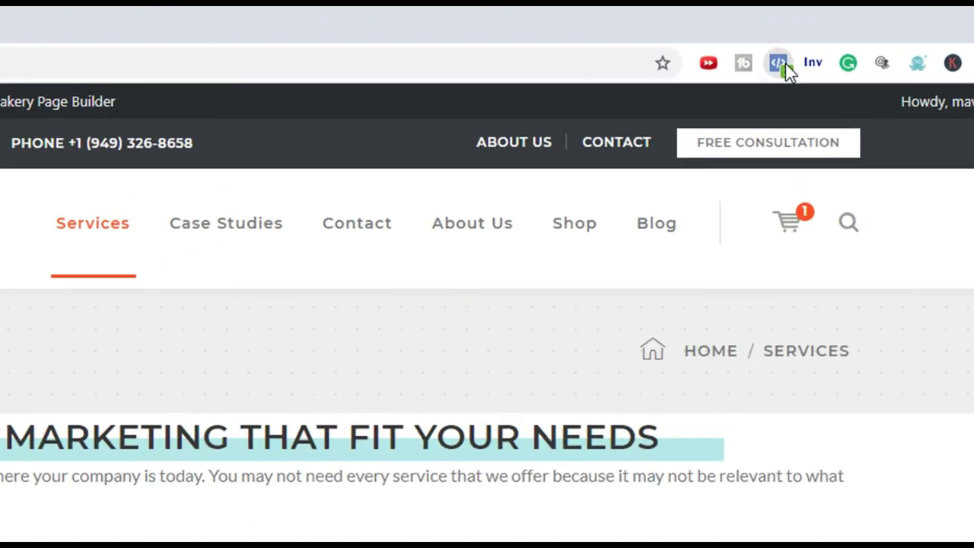
{"action": "left_click", "coordinate": [772, 53]}
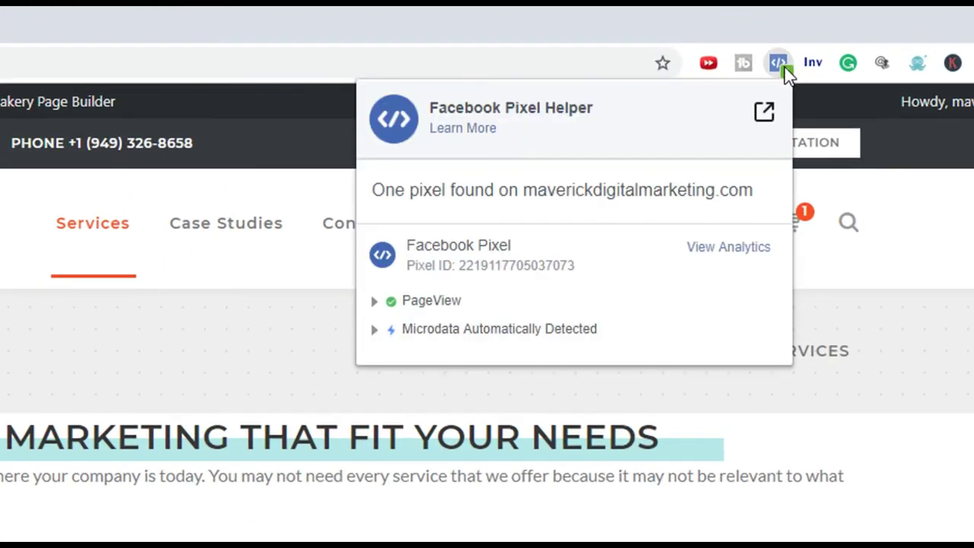
{"action": "left_click", "coordinate": [375, 330]}
{"action": "left_click", "coordinate": [917, 429]}
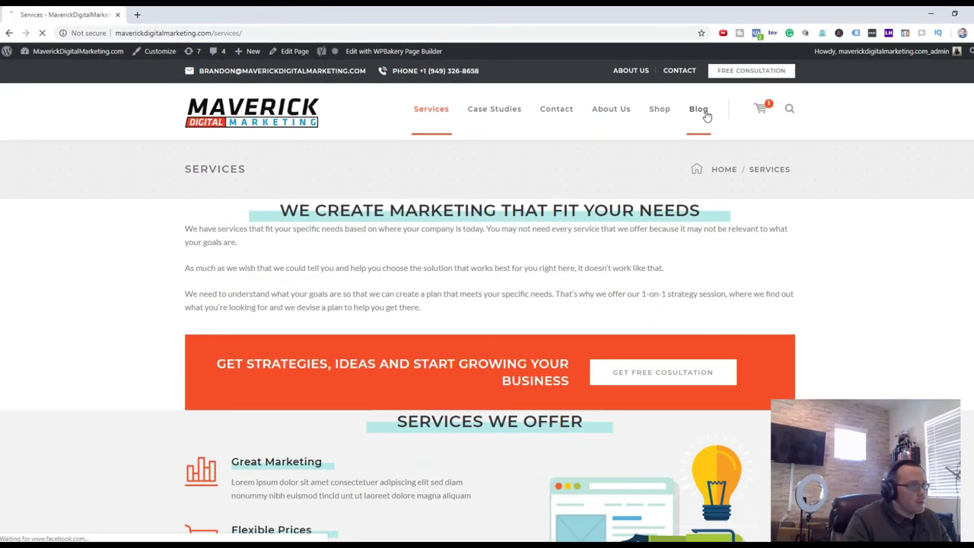
{"action": "left_click", "coordinate": [698, 109]}
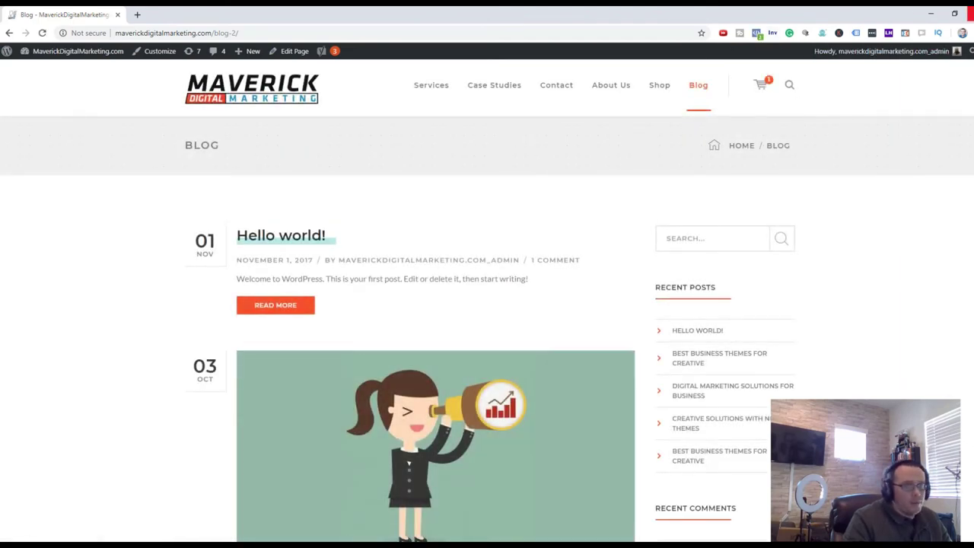
{"action": "left_click", "coordinate": [930, 13]}
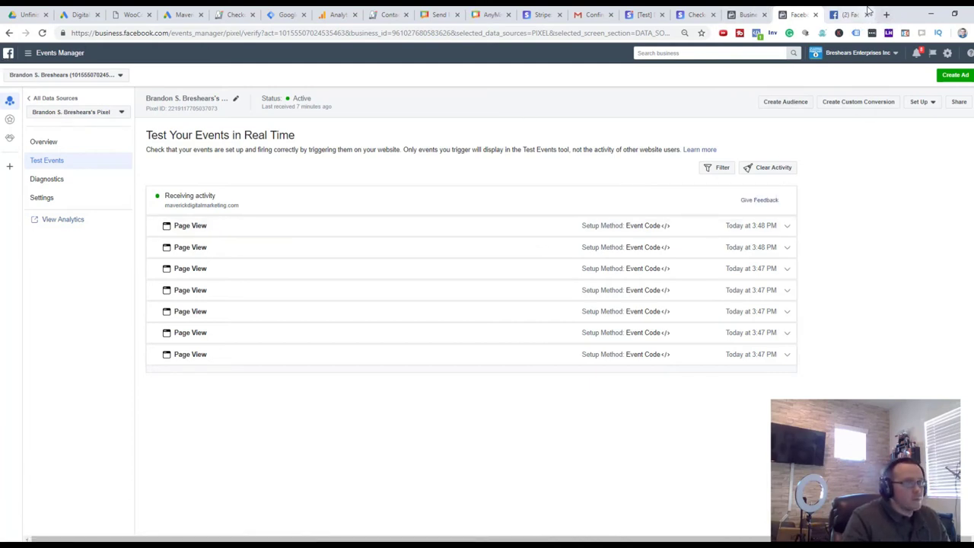
Load adespresso.com in a new tab and go to its Login page
{"action": "left_click", "coordinate": [848, 14]}
{"action": "left_click", "coordinate": [886, 14]}
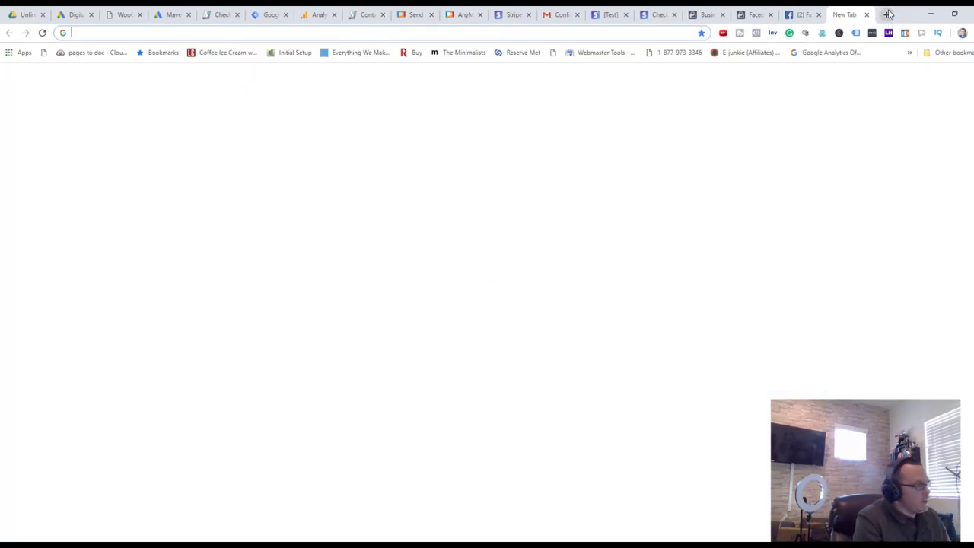
{"action": "type", "text": "ad"}
{"action": "key", "text": "Return"}
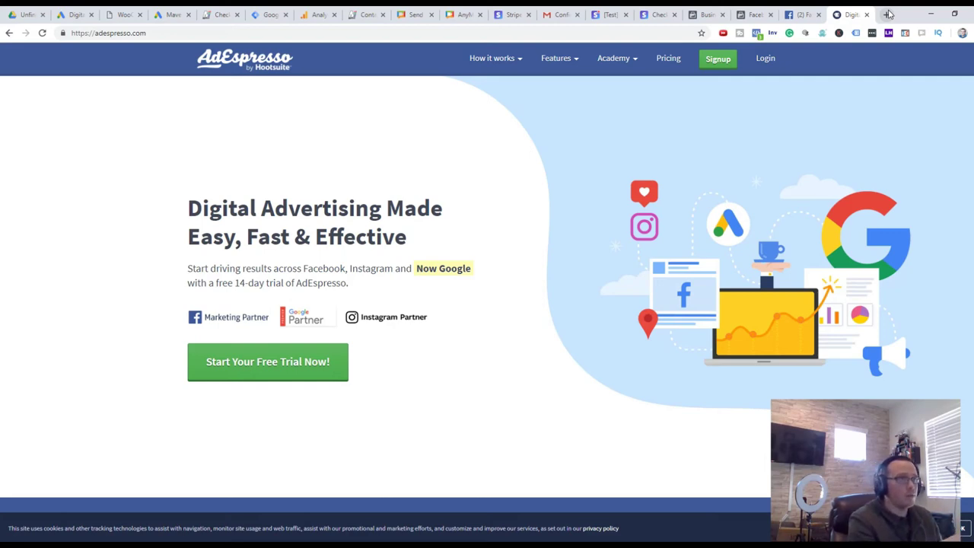
{"action": "left_click", "coordinate": [775, 61]}
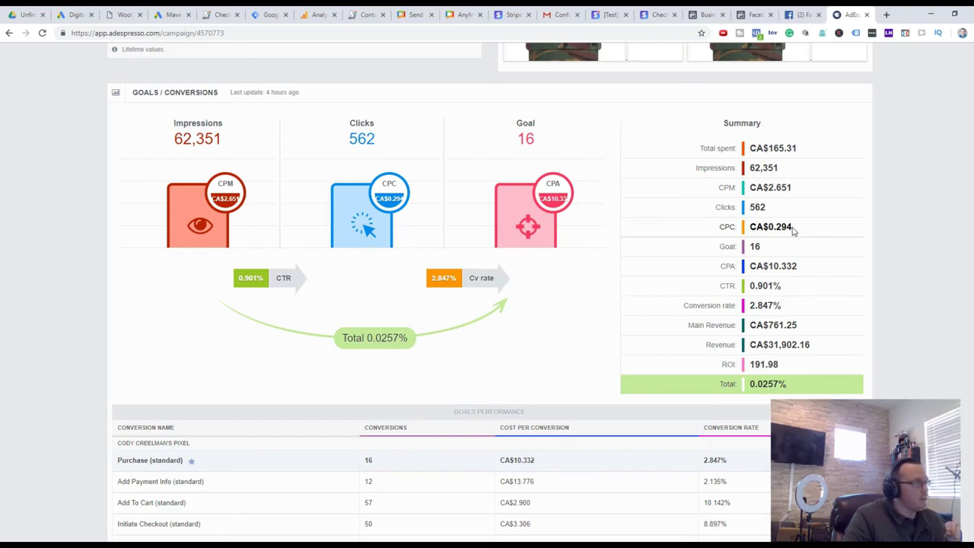
Highlight the Summary values: Total spent CA$165.31, CPM CA$2.651, CPC CA$0.294, Goal 16, Main Revenue CA$761.25
{"action": "left_click_drag", "start_coordinate": [801, 150], "coordinate": [752, 149]}
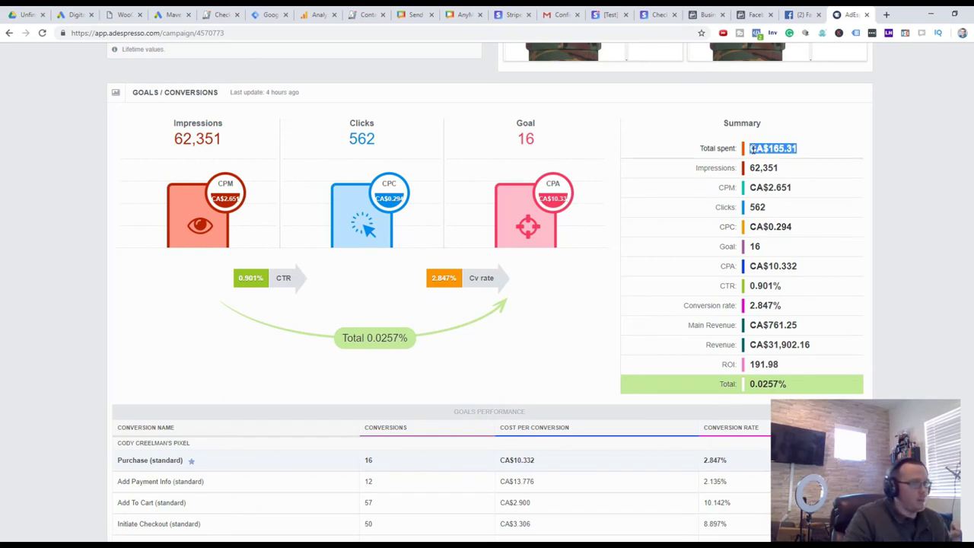
{"action": "left_click", "coordinate": [754, 149]}
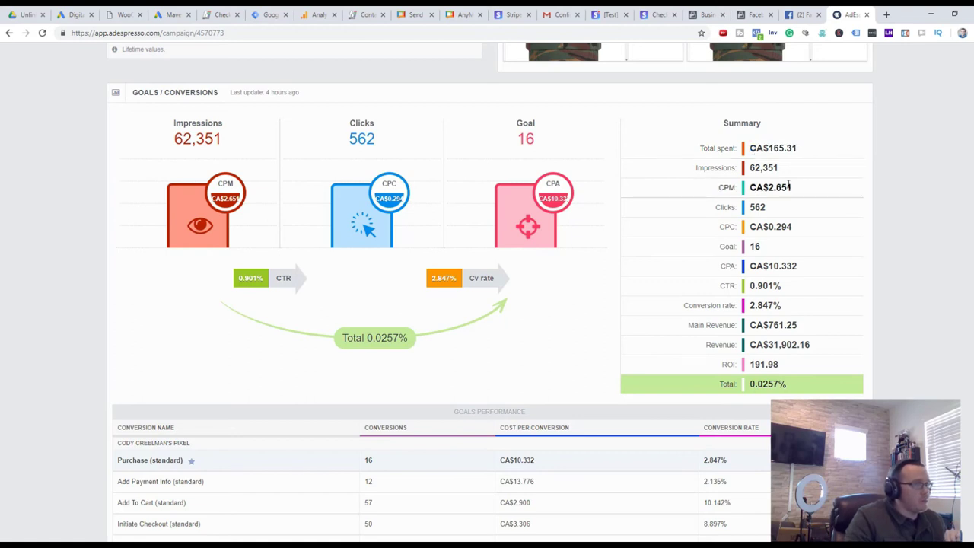
{"action": "left_click_drag", "start_coordinate": [810, 191], "coordinate": [750, 189]}
{"action": "left_click", "coordinate": [794, 214]}
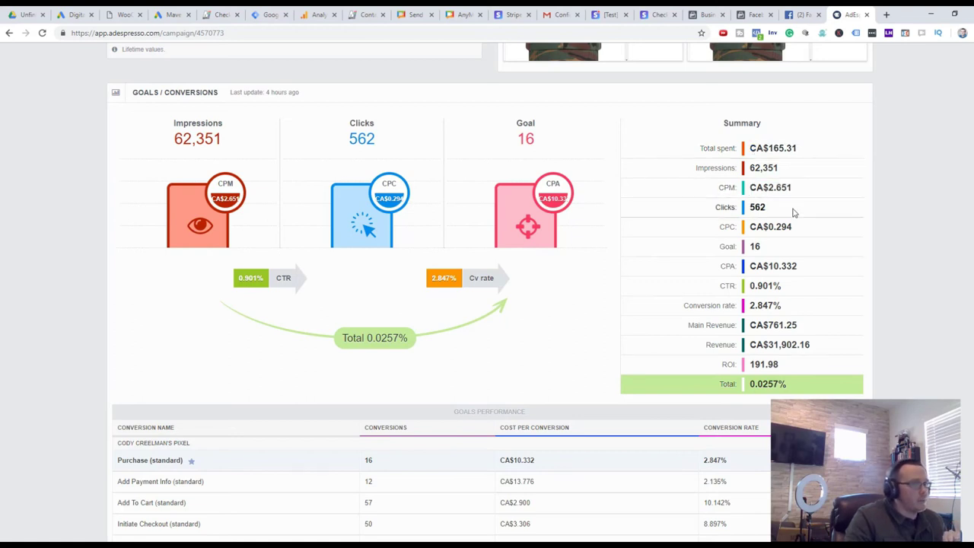
{"action": "mouse_move", "coordinate": [793, 213]}
{"action": "left_mouse_down"}
{"action": "mouse_move", "coordinate": [750, 210]}
{"action": "mouse_move", "coordinate": [791, 228]}
{"action": "left_mouse_up"}
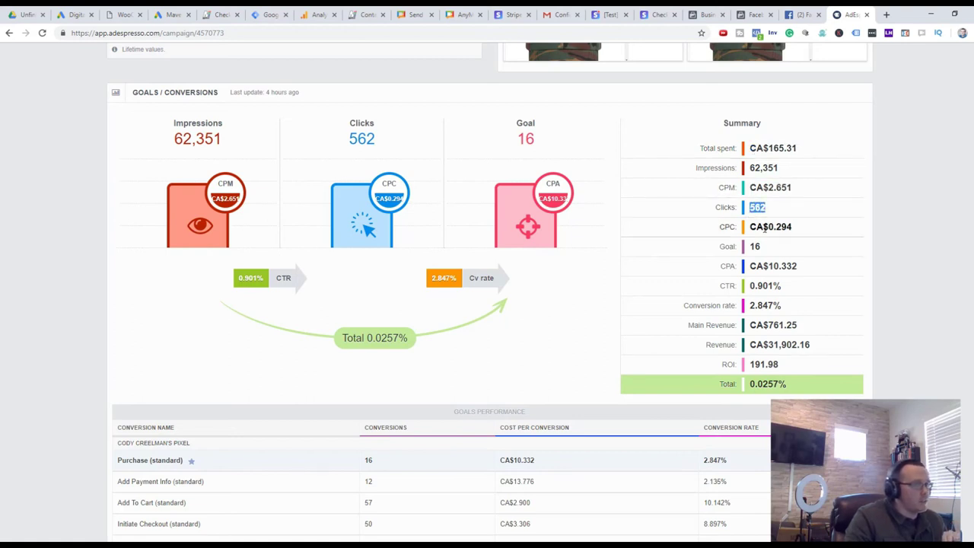
{"action": "left_click_drag", "start_coordinate": [770, 260], "coordinate": [751, 250]}
{"action": "left_click", "coordinate": [751, 249]}
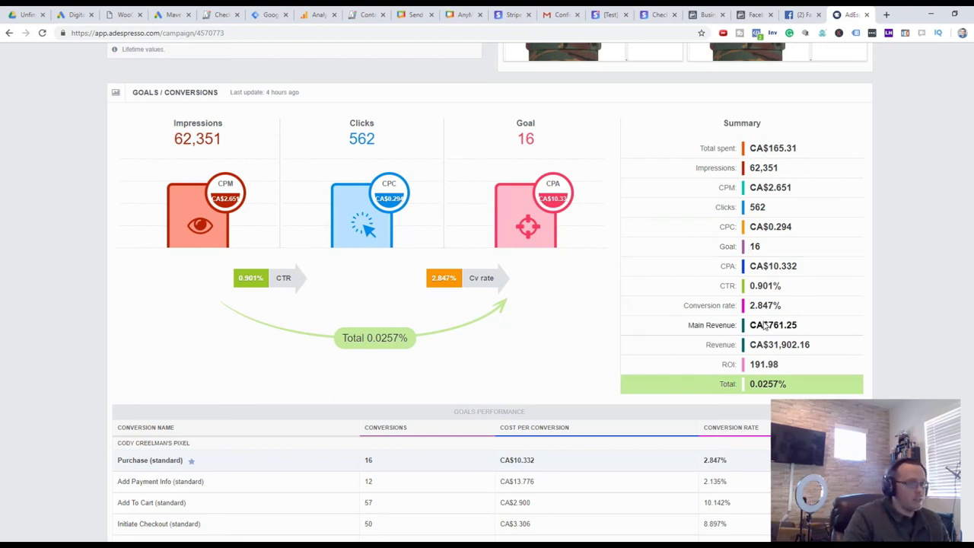
{"action": "left_click_drag", "start_coordinate": [813, 326], "coordinate": [749, 325]}
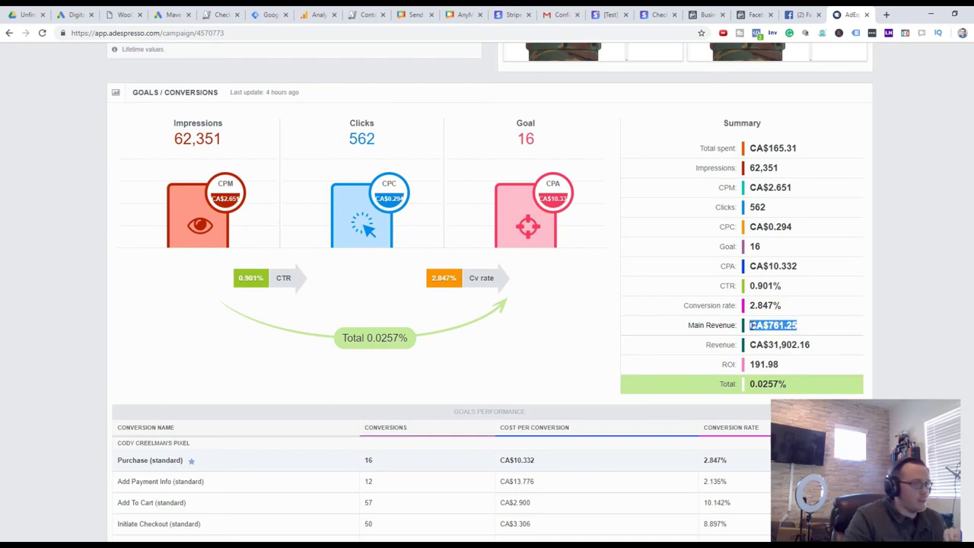
{"action": "left_click", "coordinate": [857, 346]}
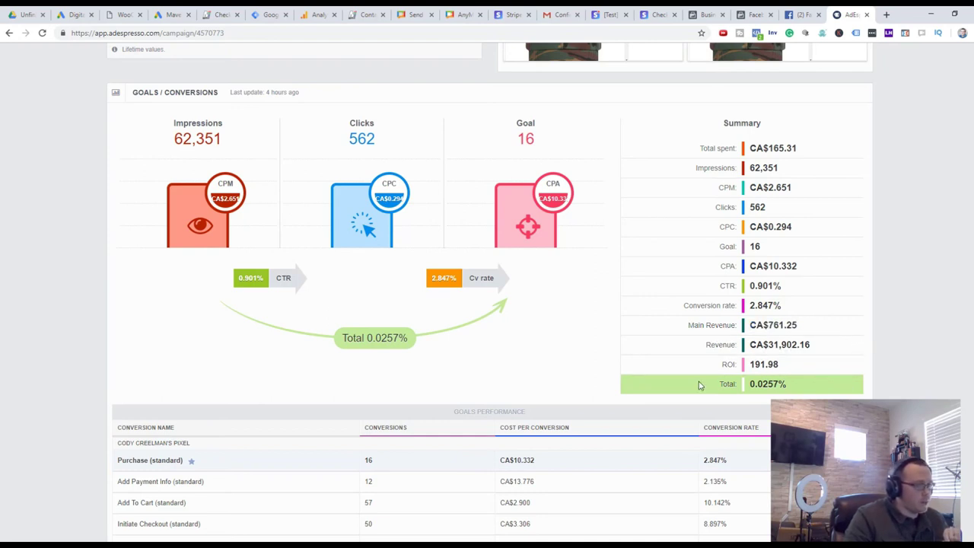